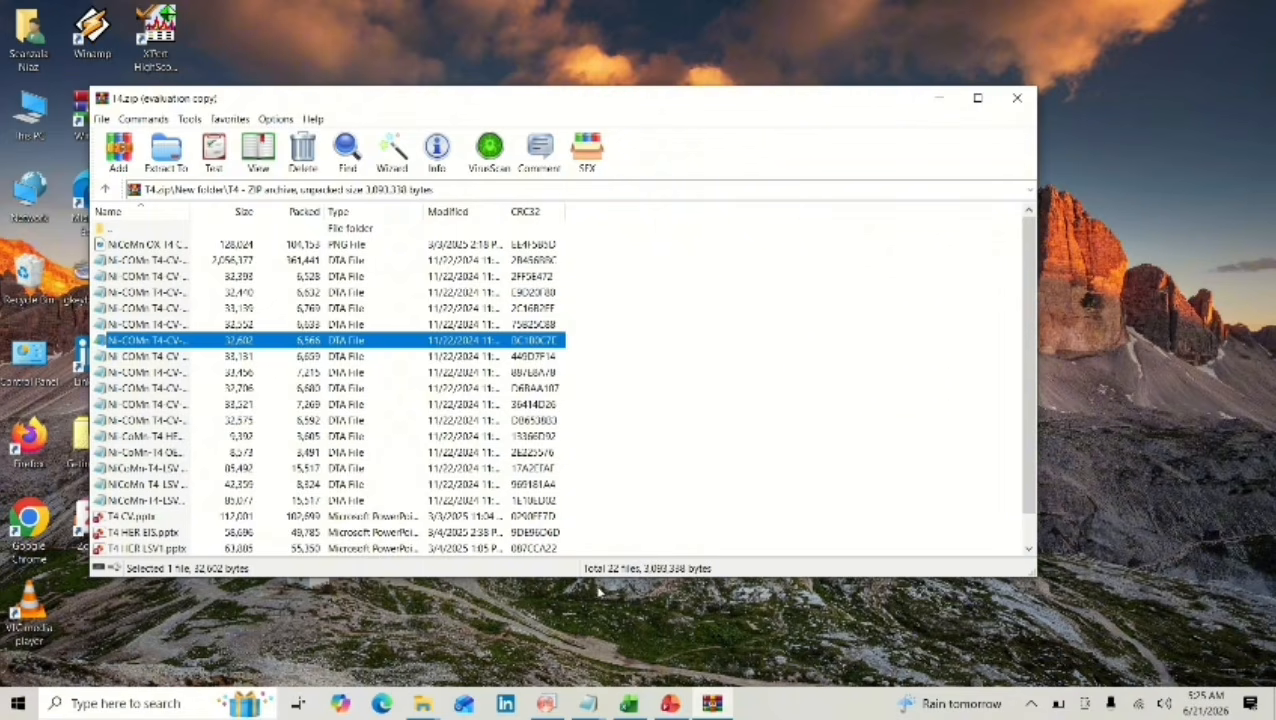
Copy the CURVE2 table from the Ni-COMn T4-CV-HER SR10 Notepad file and paste it into the blank Excel Book1 sheet at A1.
{"action": "mouse_move", "coordinate": [588, 703]}
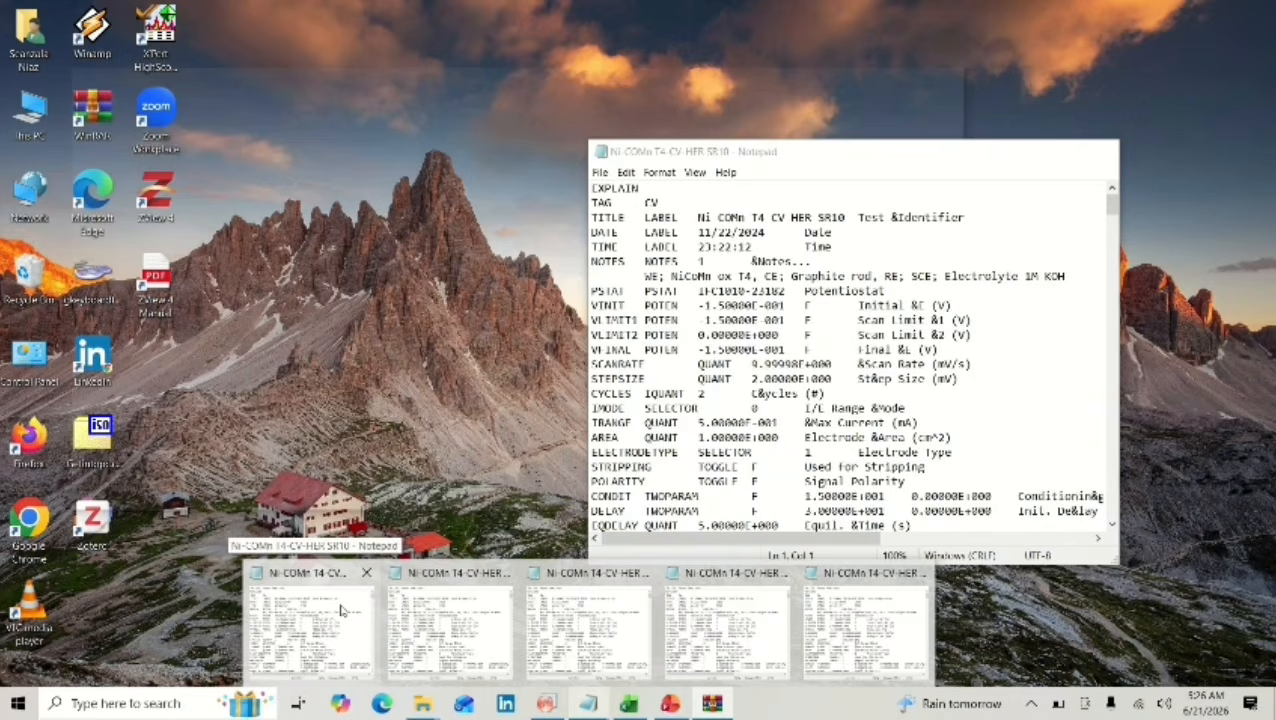
{"action": "left_click", "coordinate": [341, 610]}
{"action": "scroll", "coordinate": [838, 370], "scroll_direction": "down", "scroll_amount": 1}
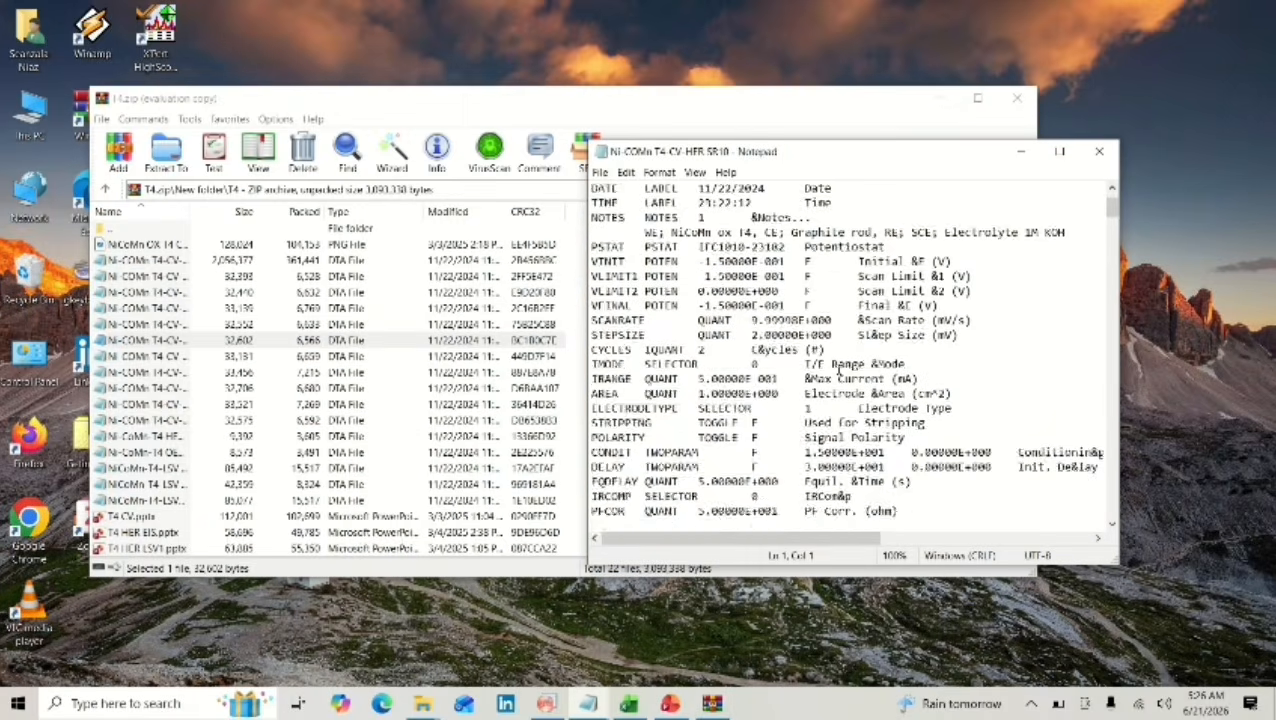
{"action": "scroll", "coordinate": [838, 370], "scroll_direction": "up", "scroll_amount": 1}
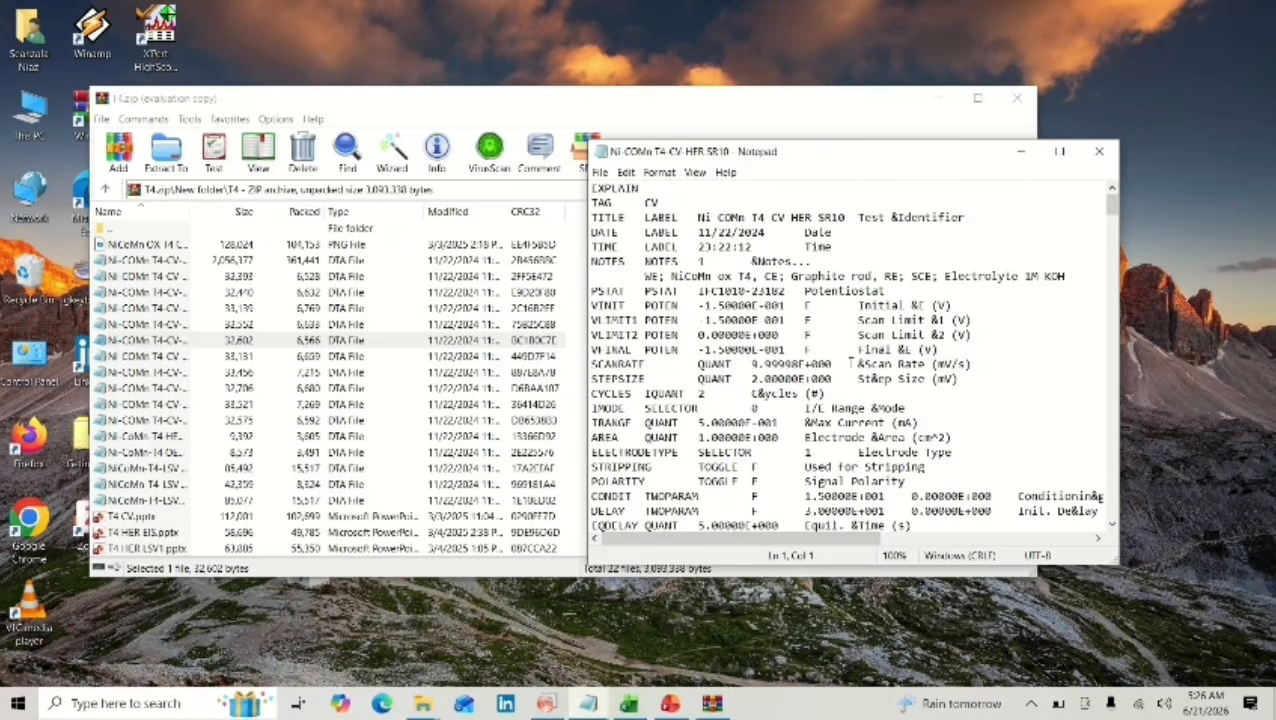
{"action": "scroll", "coordinate": [852, 363], "scroll_direction": "down", "scroll_amount": 20}
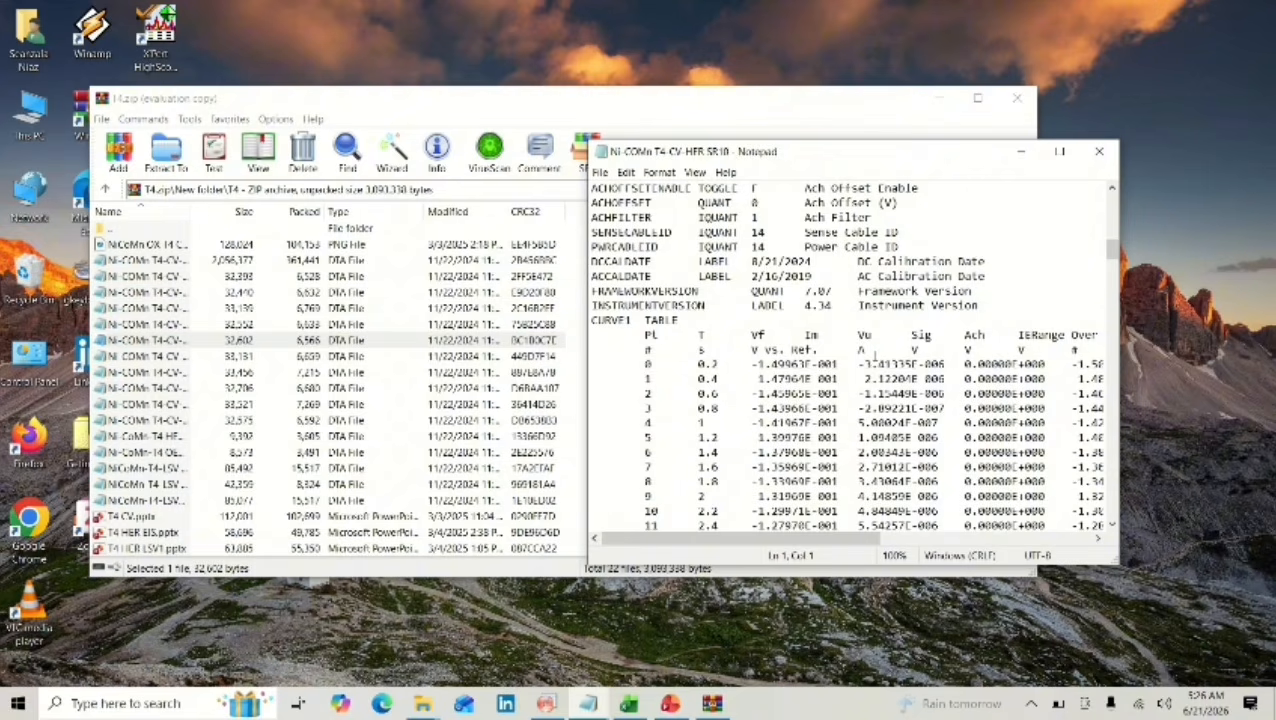
{"action": "scroll", "coordinate": [874, 356], "scroll_direction": "down", "scroll_amount": 20}
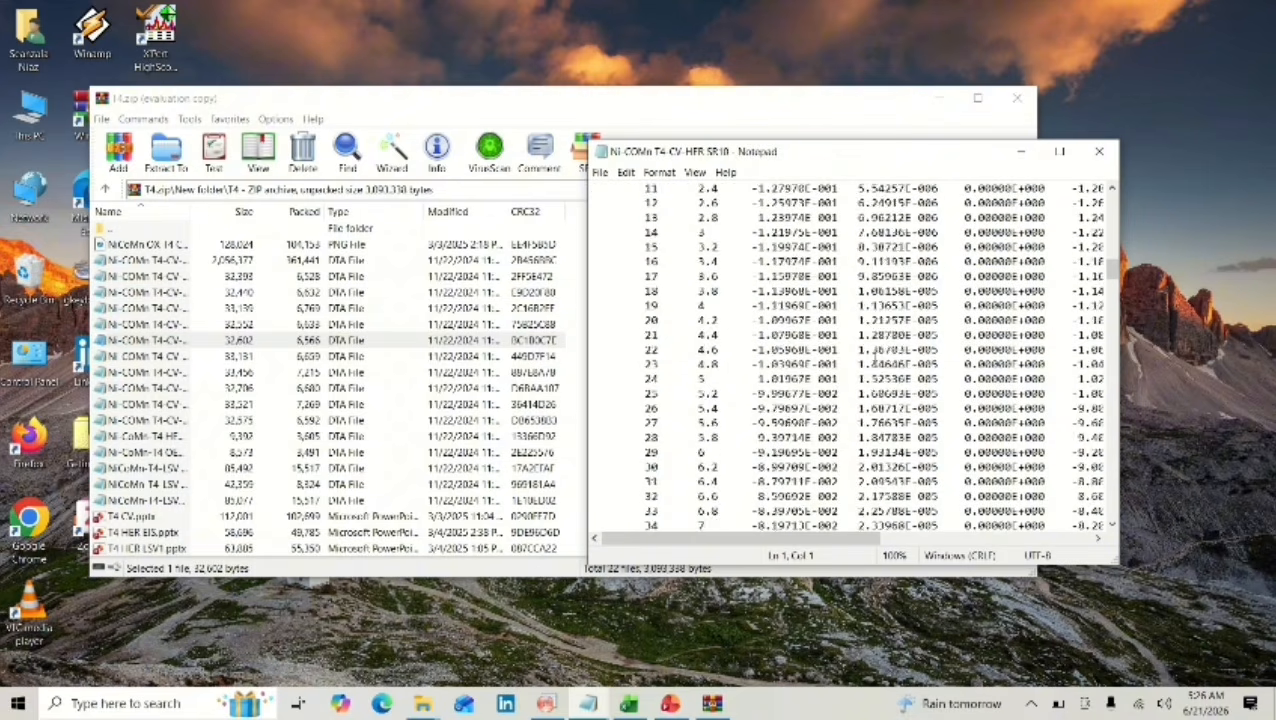
{"action": "scroll", "coordinate": [872, 352], "scroll_direction": "down", "scroll_amount": 20}
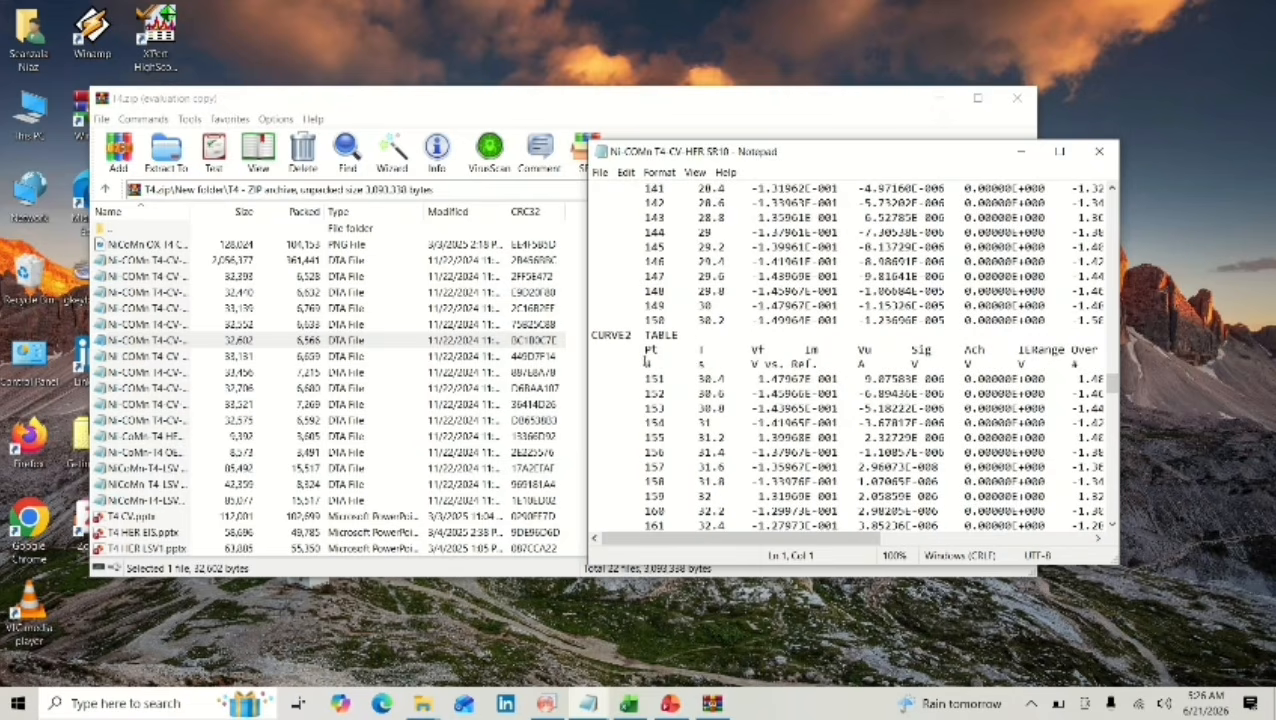
{"action": "left_click_drag", "start_coordinate": [647, 364], "coordinate": [1068, 515]}
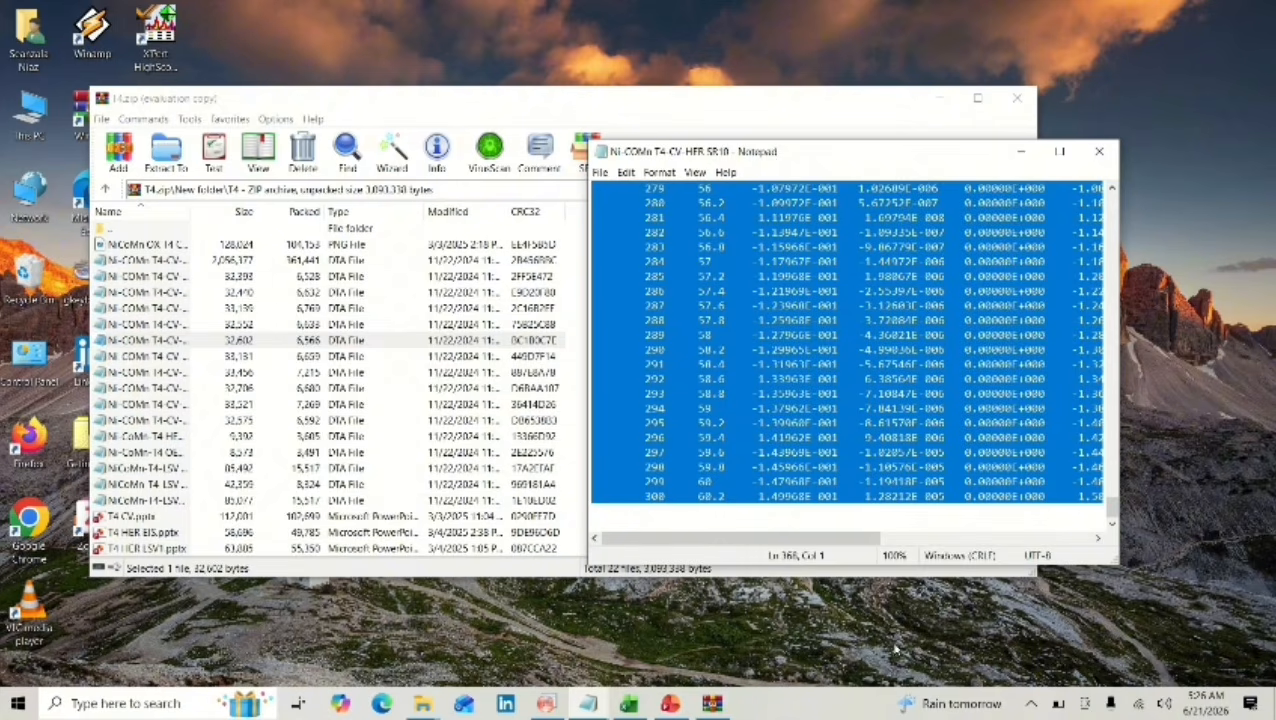
{"action": "mouse_move", "coordinate": [628, 703]}
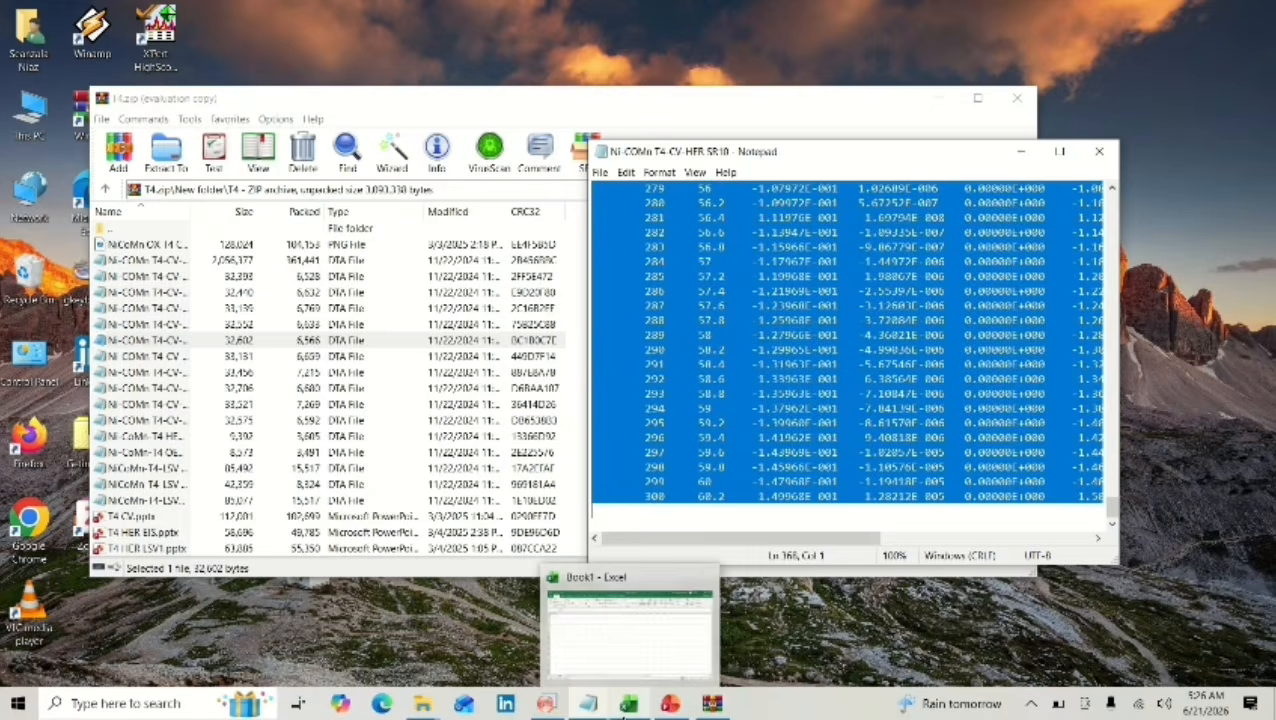
{"action": "left_click", "coordinate": [608, 635]}
{"action": "key", "text": "ctrl+v"}
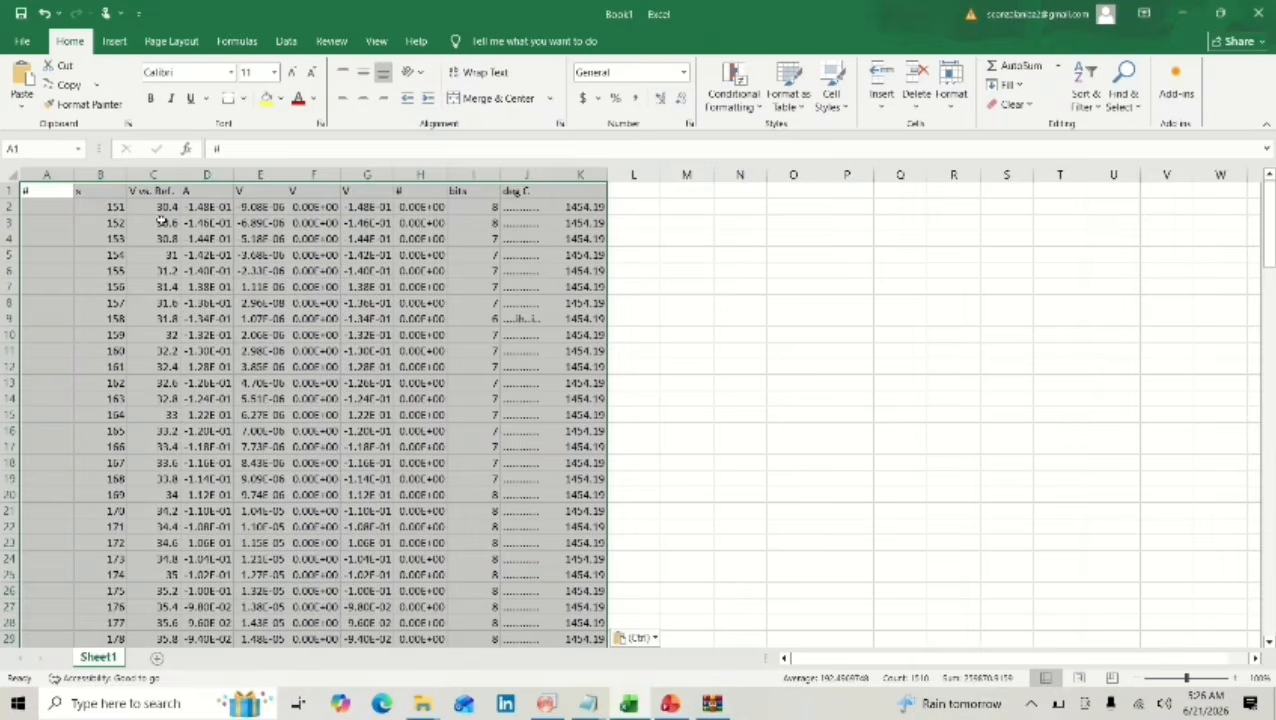
Copy Excel column D into column A(X) of the OriginPro worksheet and clear that column's pasted long name.
{"action": "left_click", "coordinate": [219, 175]}
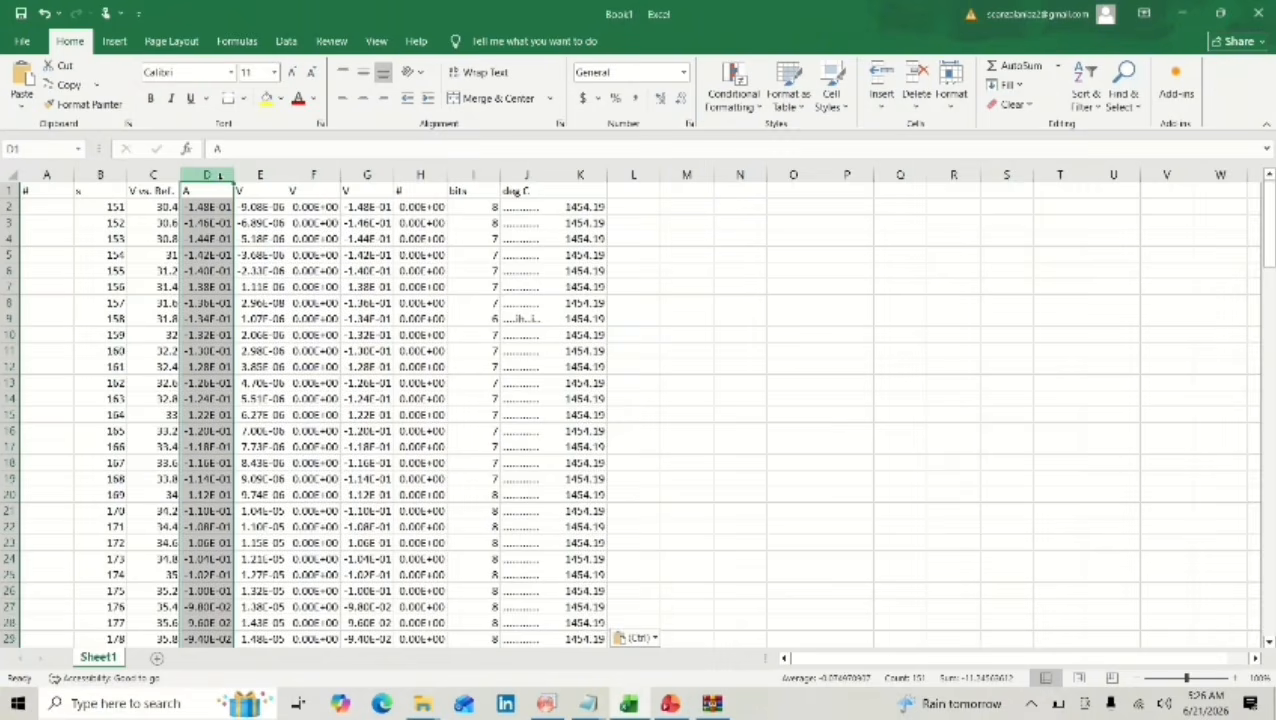
{"action": "key", "text": "ctrl+c"}
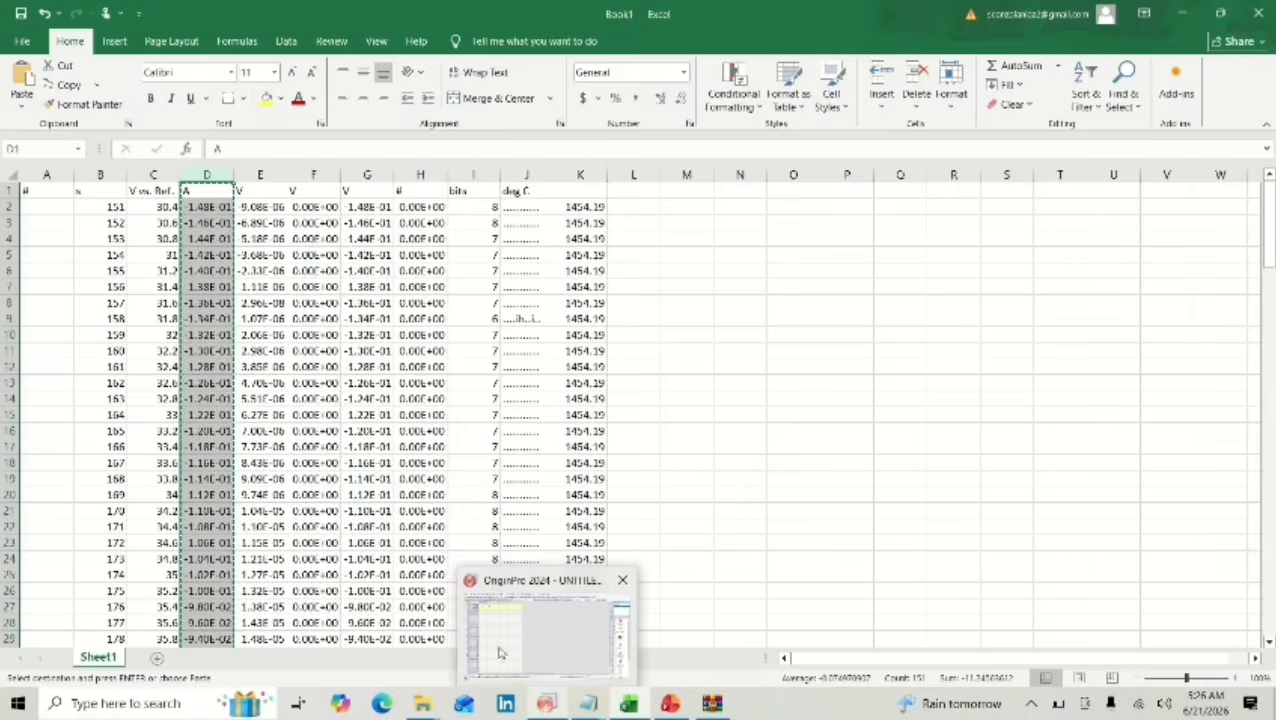
{"action": "left_click", "coordinate": [547, 705]}
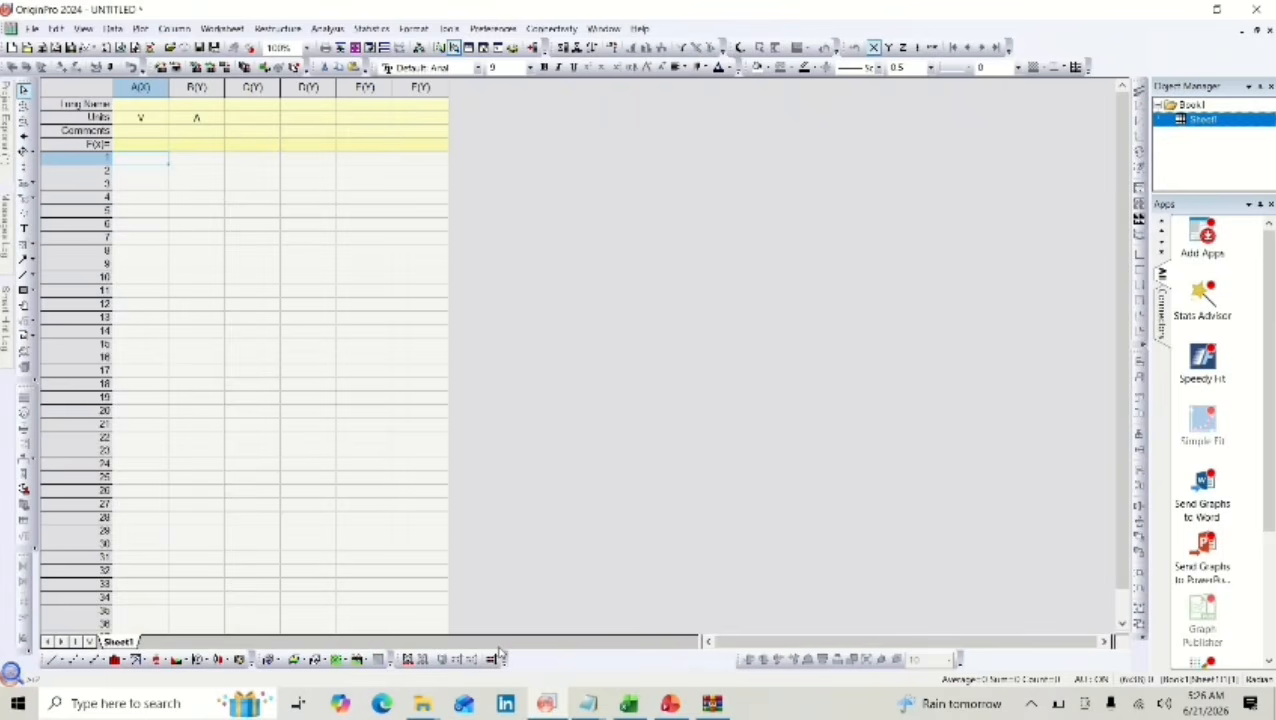
{"action": "key", "text": "ctrl+v"}
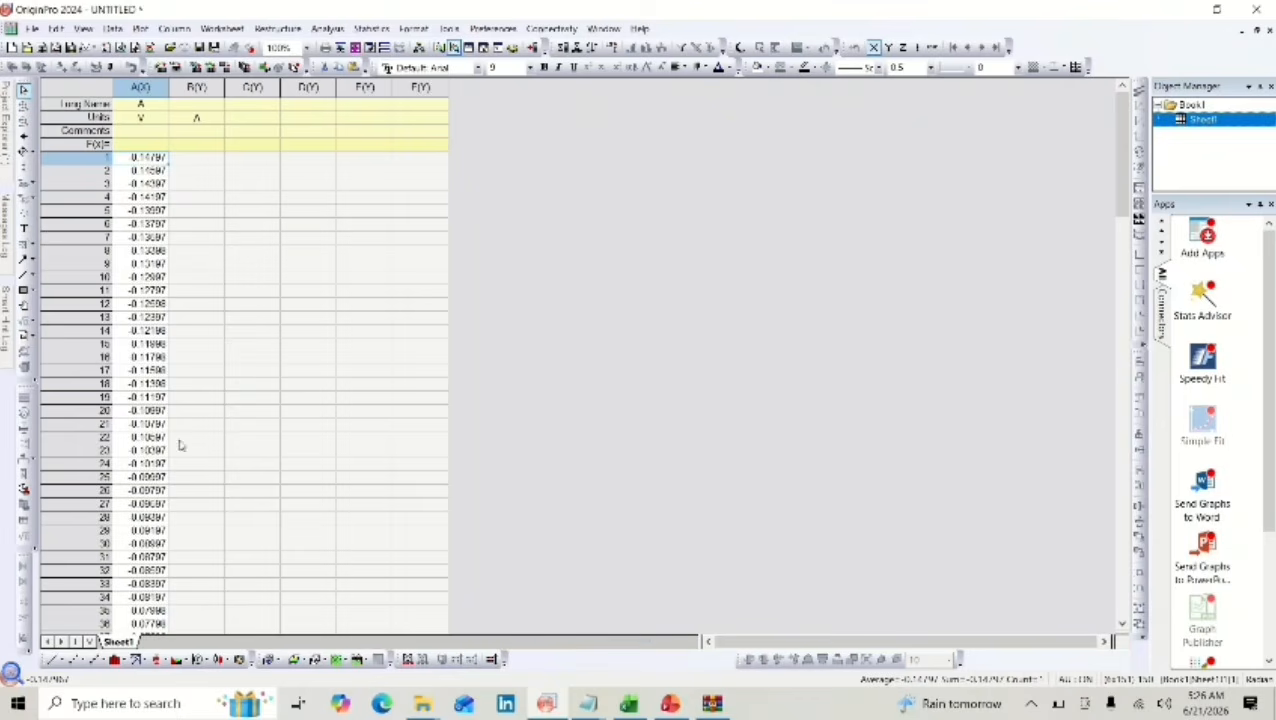
{"action": "left_click", "coordinate": [144, 108]}
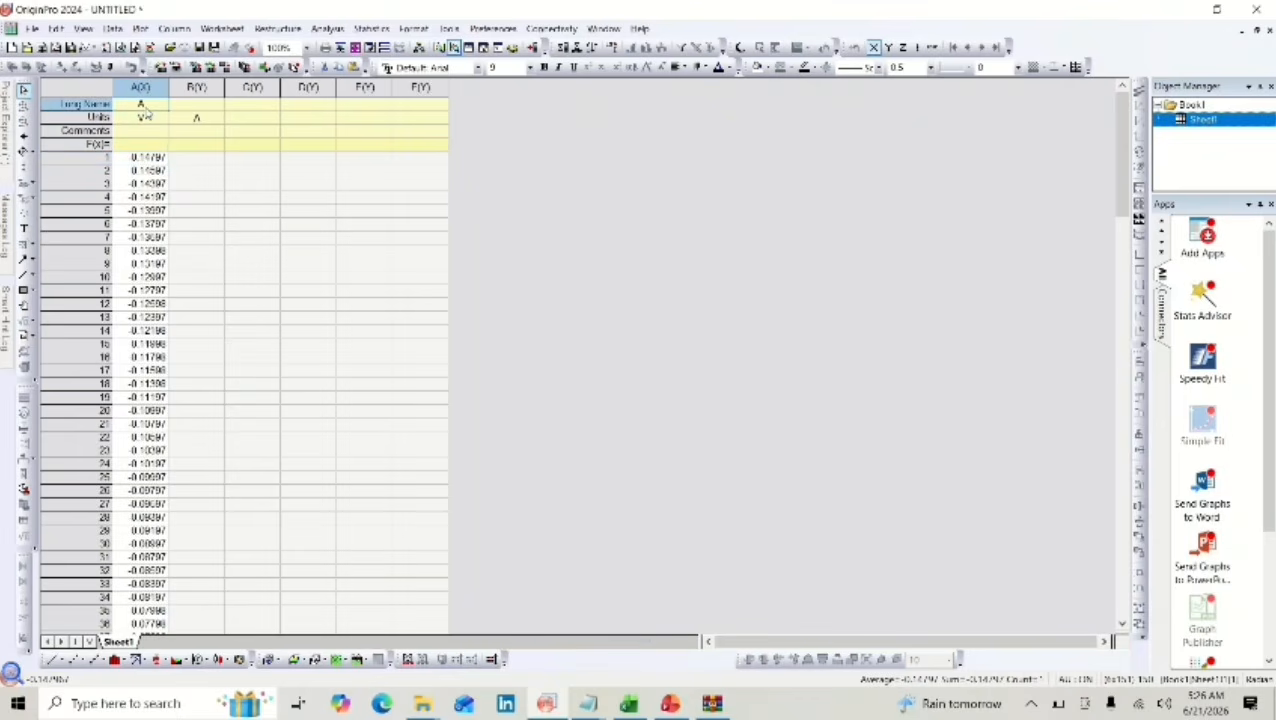
Copy Excel column E with the SR10 current data into column B(Y) of the OriginPro worksheet.
{"action": "left_click", "coordinate": [199, 160]}
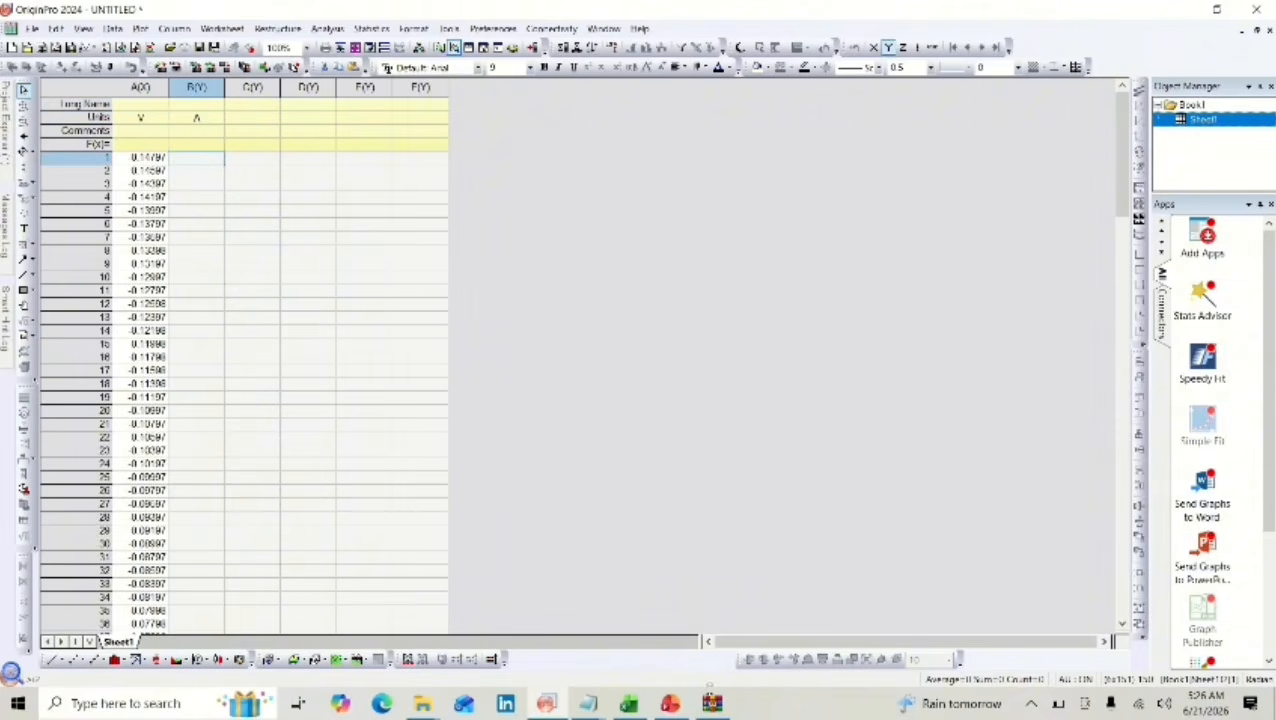
{"action": "mouse_move", "coordinate": [628, 703]}
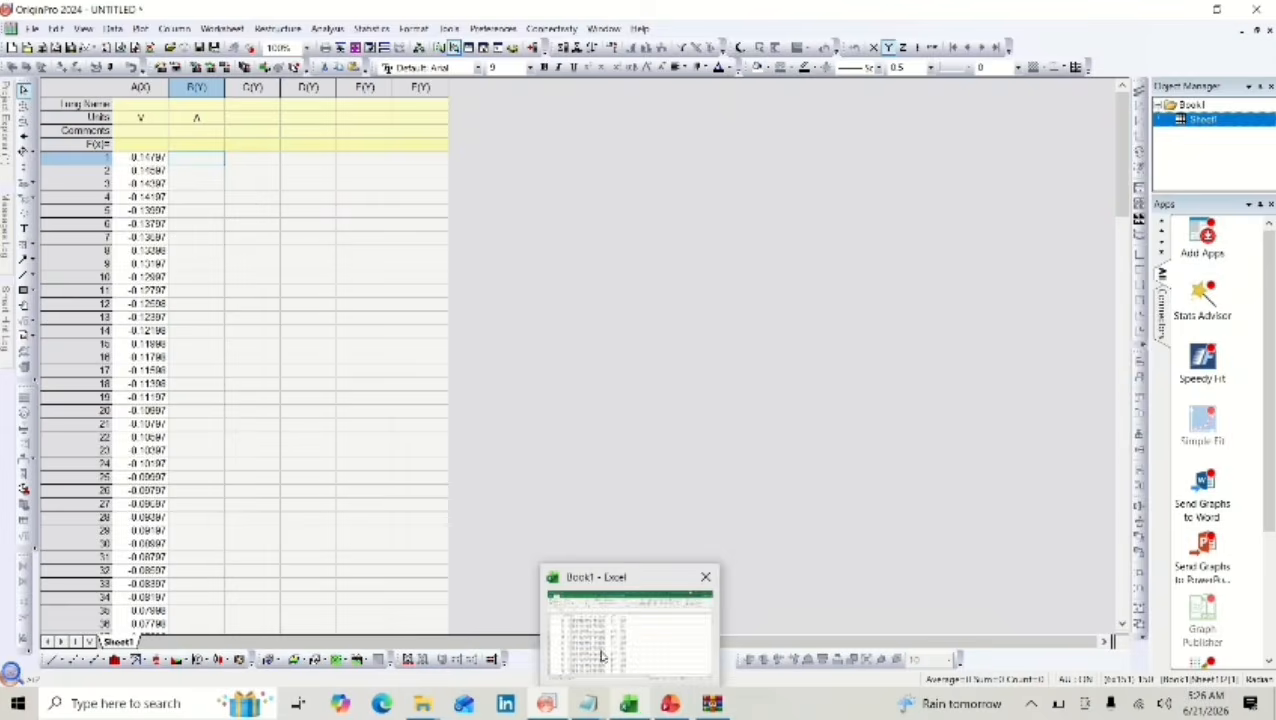
{"action": "left_click", "coordinate": [602, 654]}
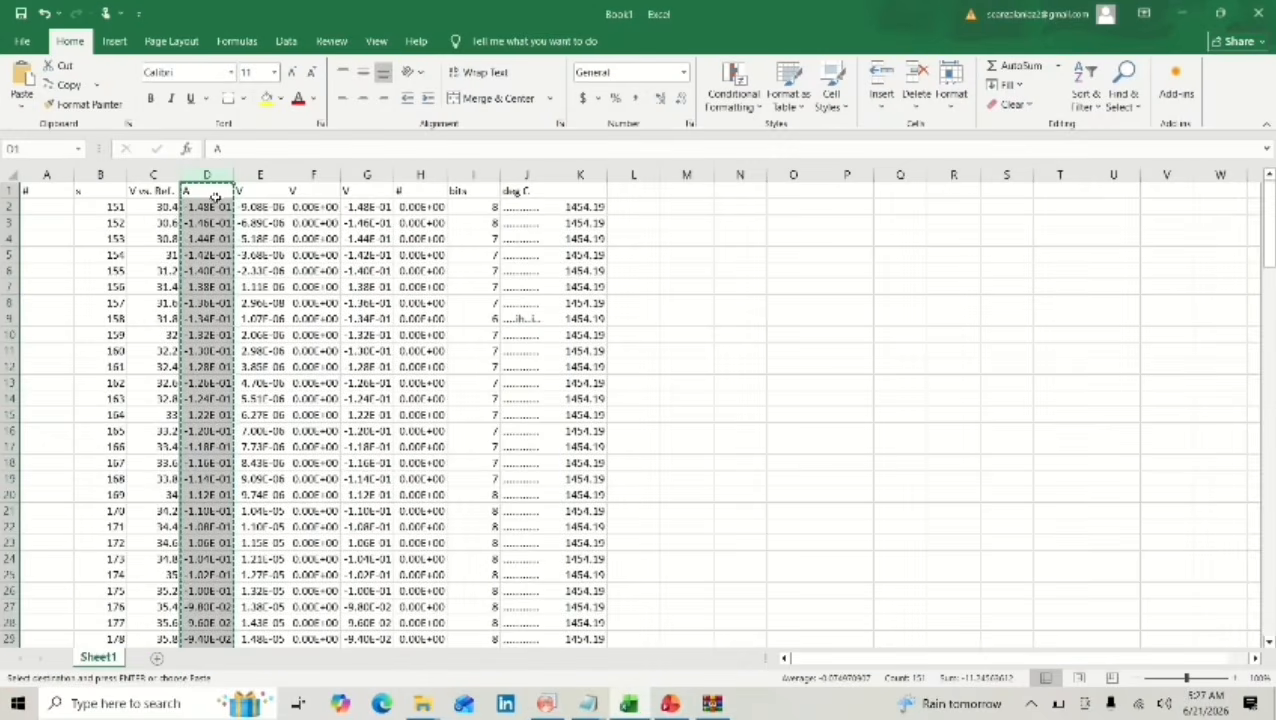
{"action": "left_click", "coordinate": [271, 172]}
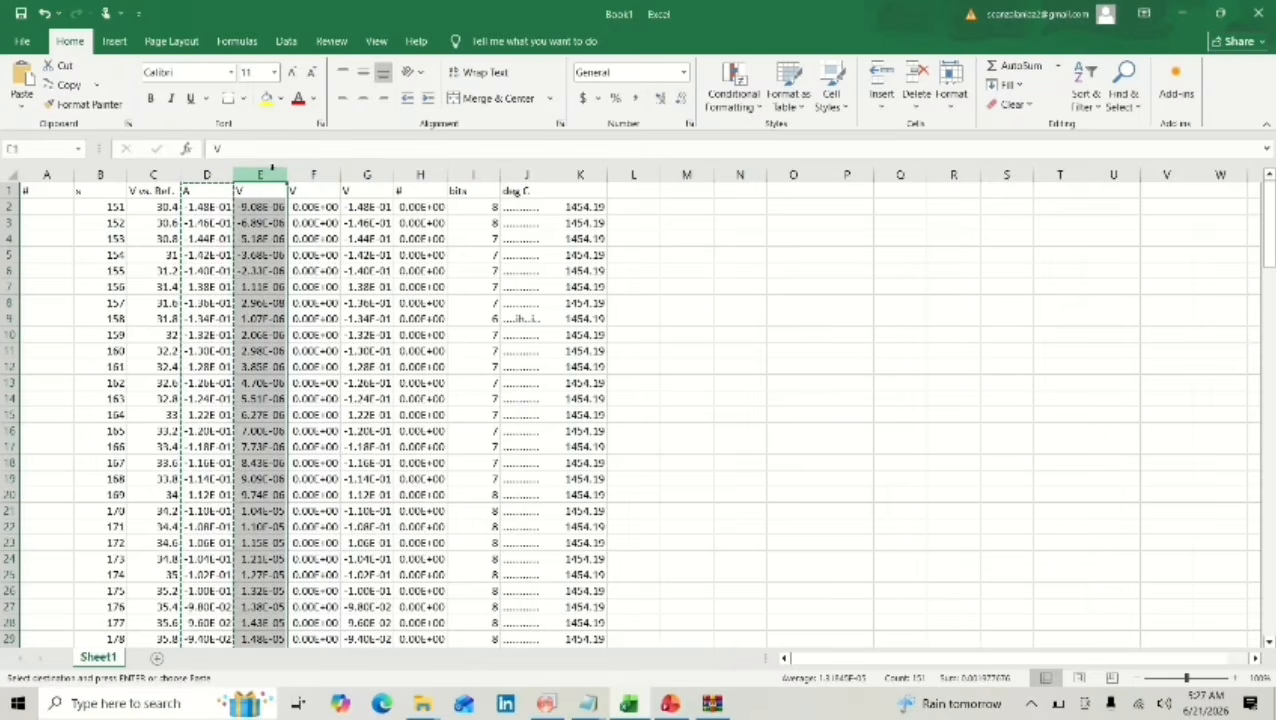
{"action": "key", "text": "ctrl+c"}
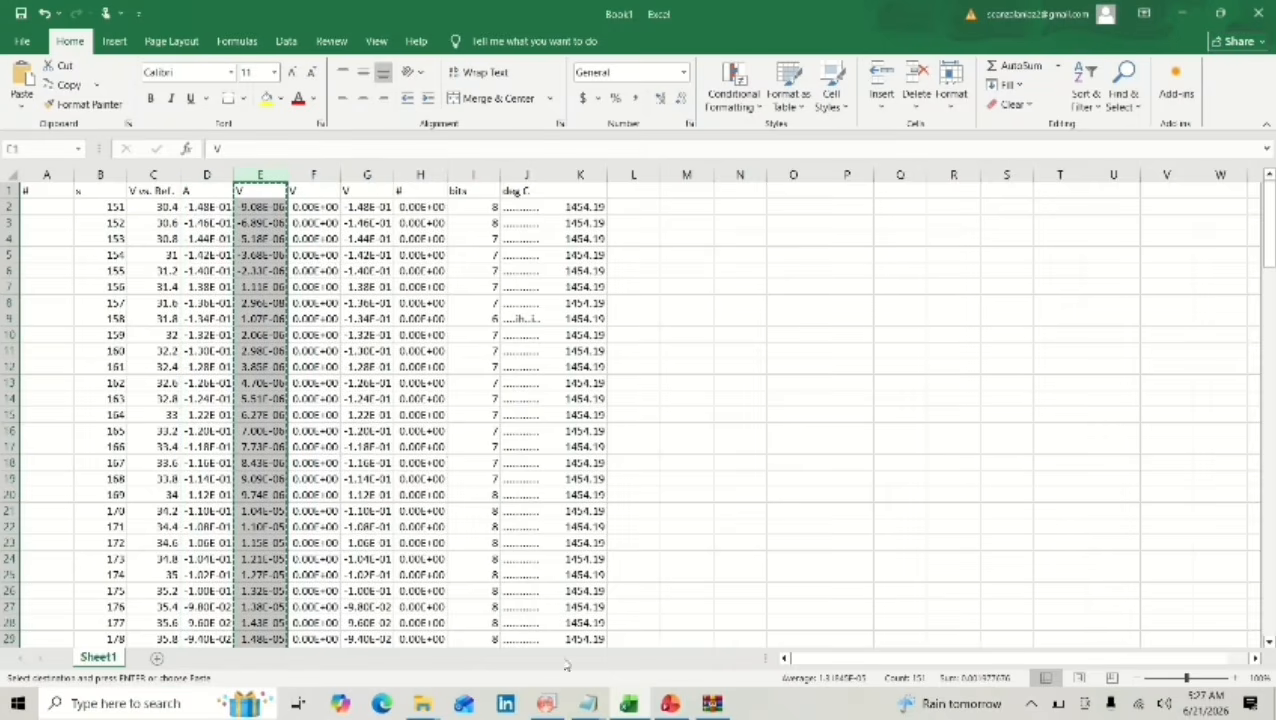
{"action": "left_click", "coordinate": [557, 704]}
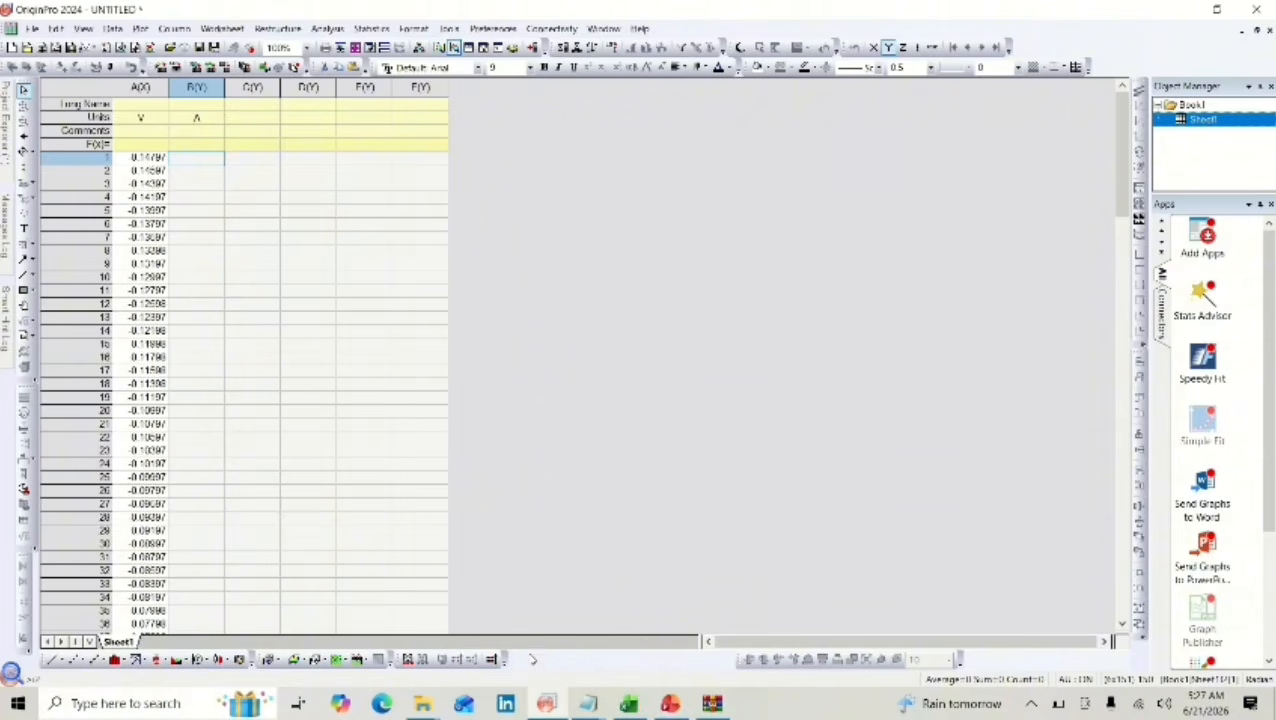
{"action": "key", "text": "ctrl+v"}
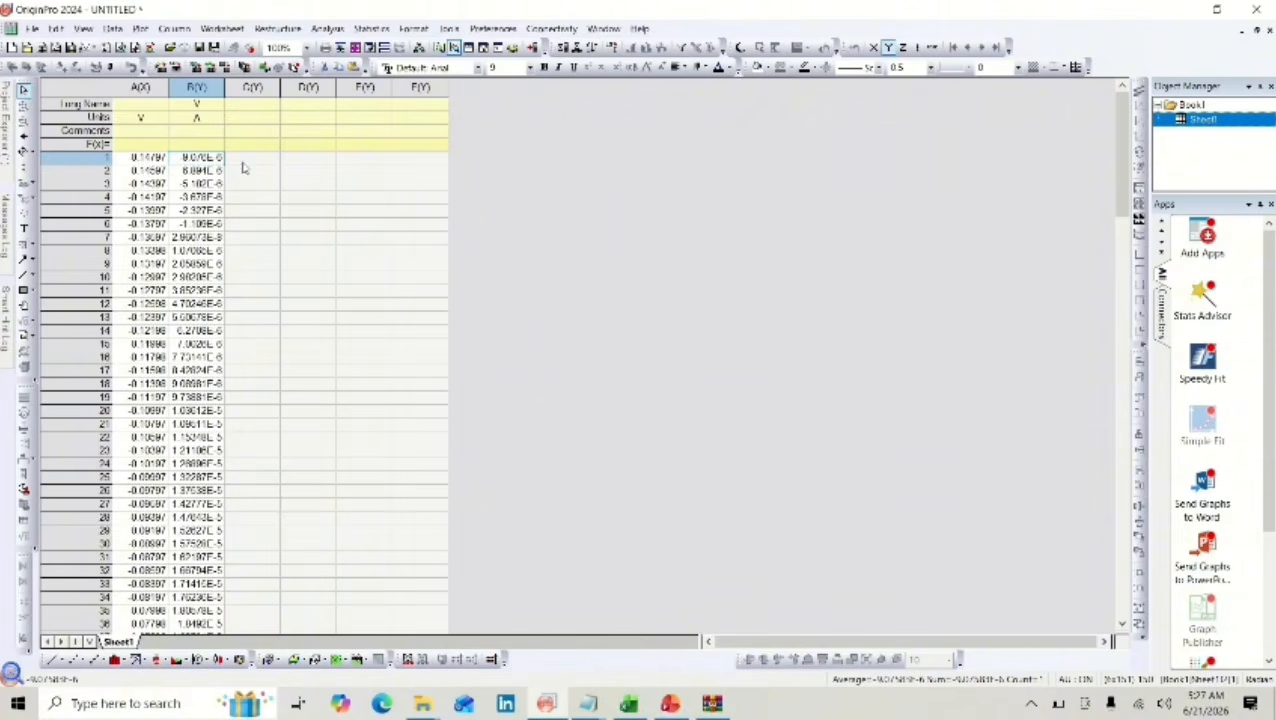
Select the first data cell of C(Y) in OriginPro, and clear the whole Excel sheet, returning to cell A1.
{"action": "left_click", "coordinate": [242, 159]}
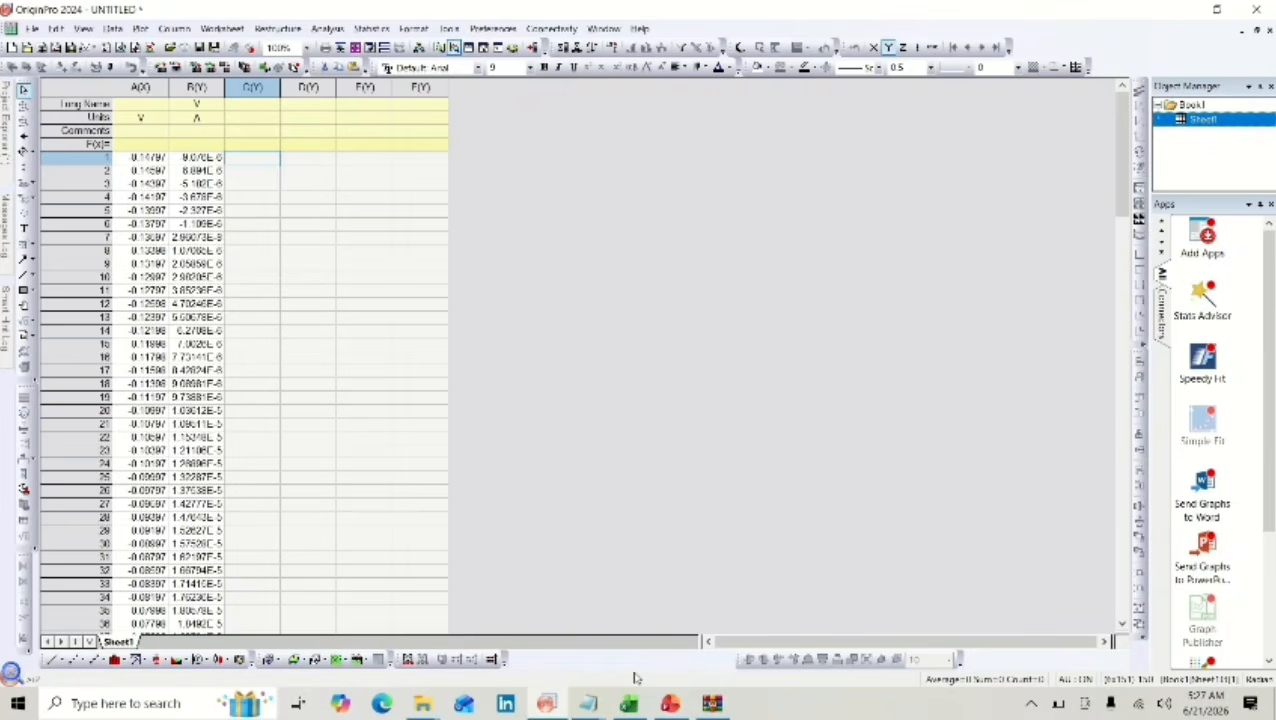
{"action": "left_click", "coordinate": [580, 652]}
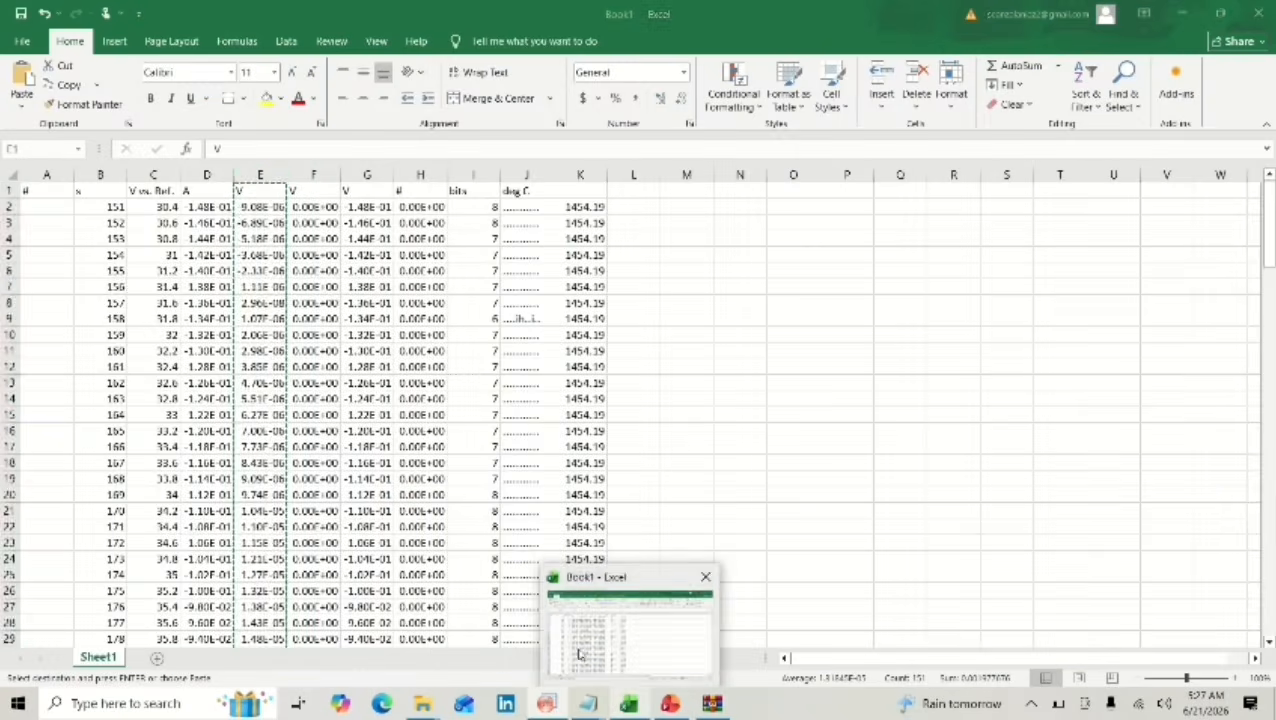
{"action": "left_click", "coordinate": [10, 172]}
{"action": "key", "text": "Delete"}
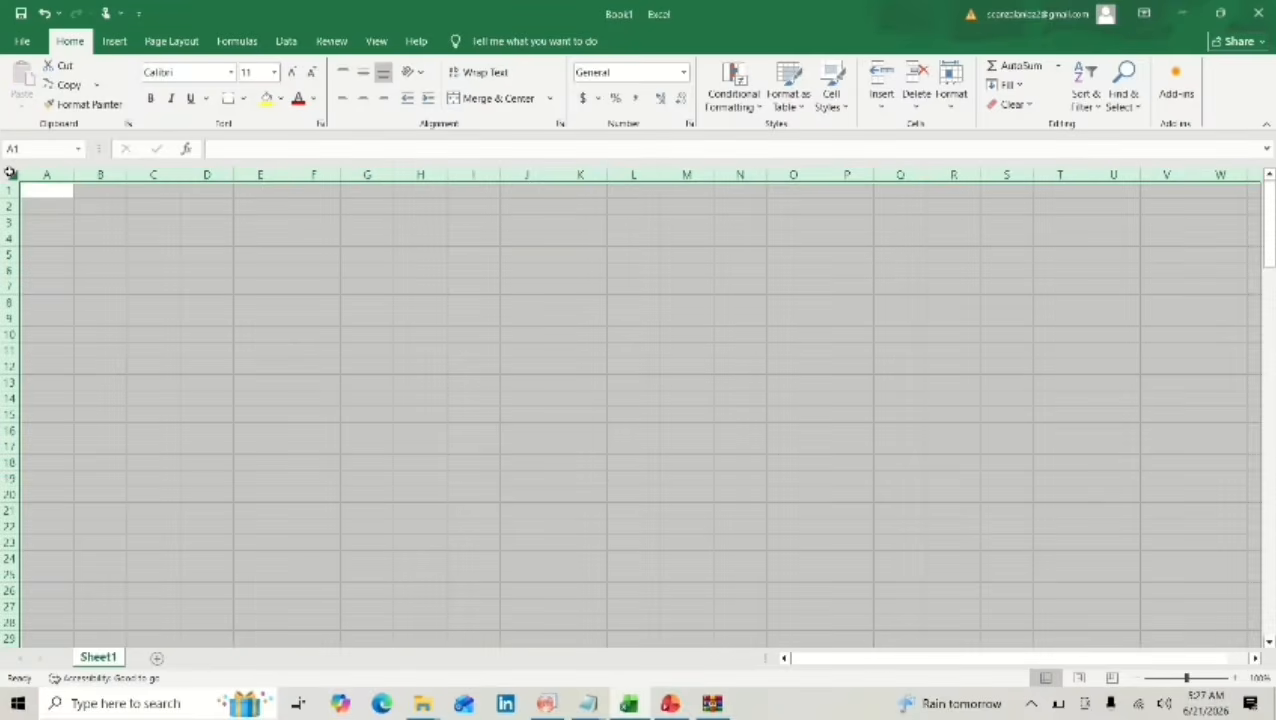
{"action": "left_click", "coordinate": [31, 193]}
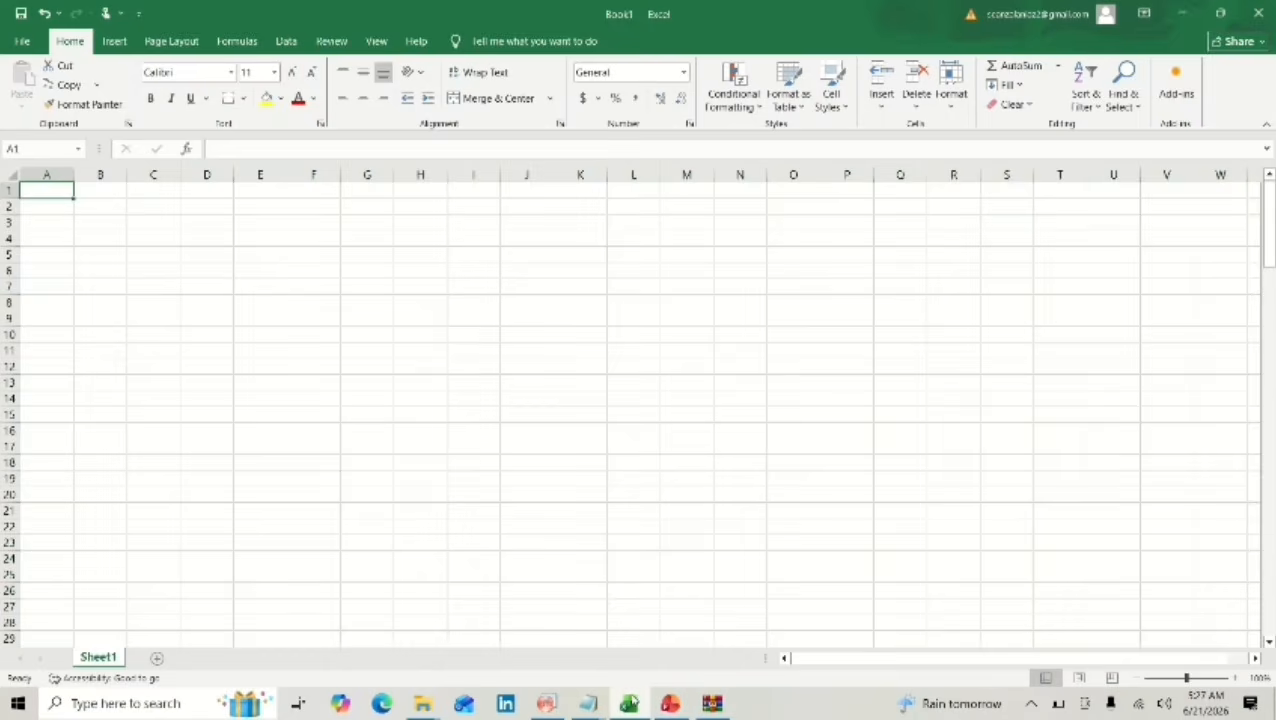
Copy the CURVE2 table from the Ni-COMn T4-CV-HER SR20 Notepad file and paste it into the Excel sheet at A1.
{"action": "mouse_move", "coordinate": [592, 702]}
{"action": "left_click", "coordinate": [483, 630]}
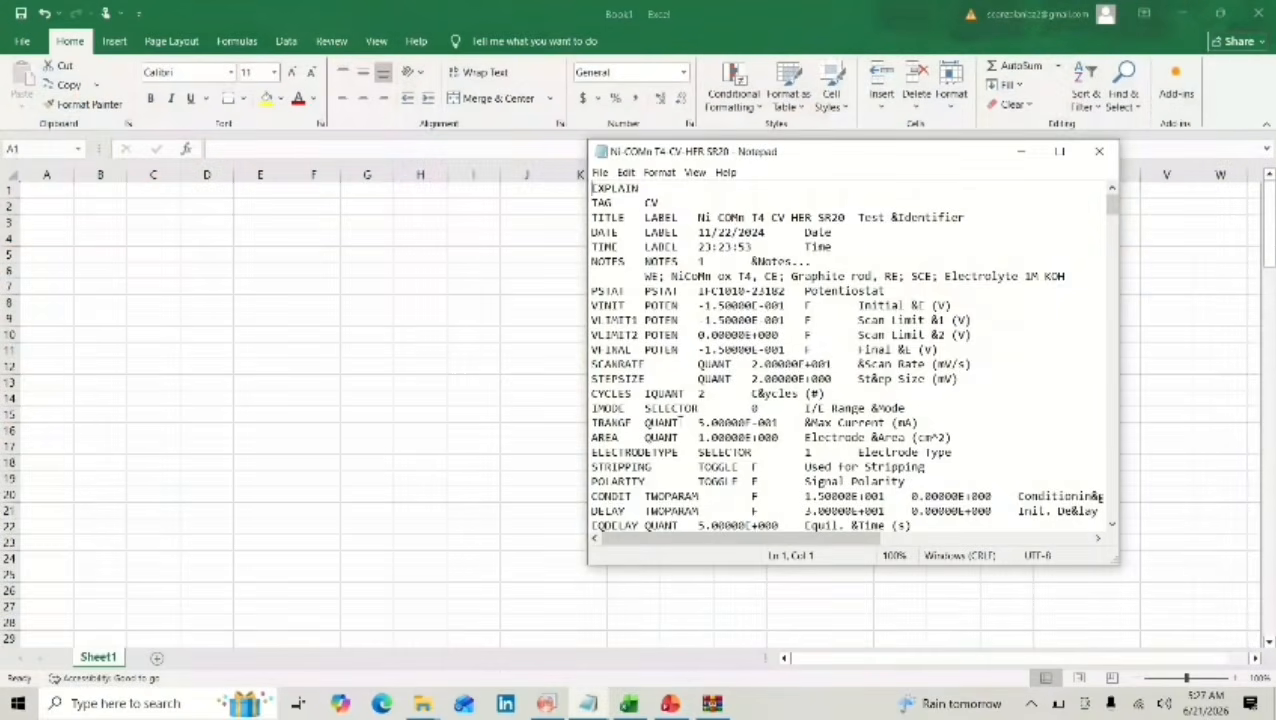
{"action": "scroll", "coordinate": [707, 408], "scroll_direction": "down", "scroll_amount": 20}
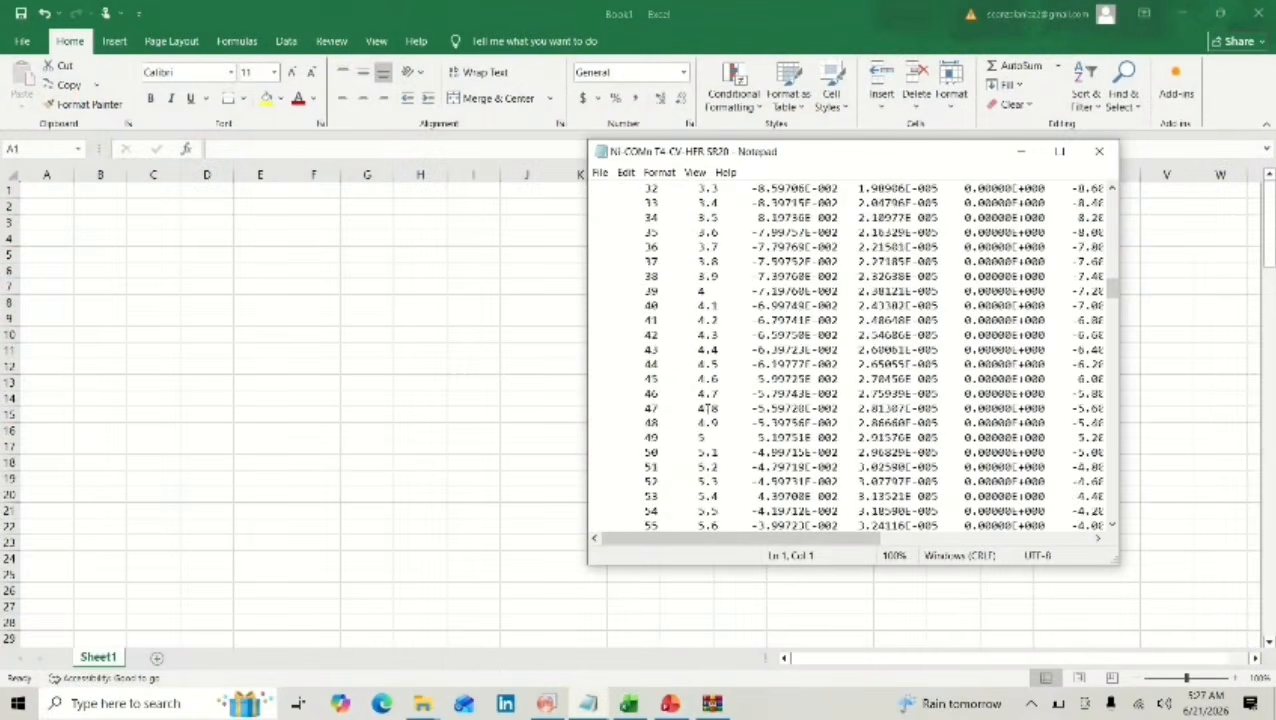
{"action": "scroll", "coordinate": [707, 408], "scroll_direction": "down", "scroll_amount": 20}
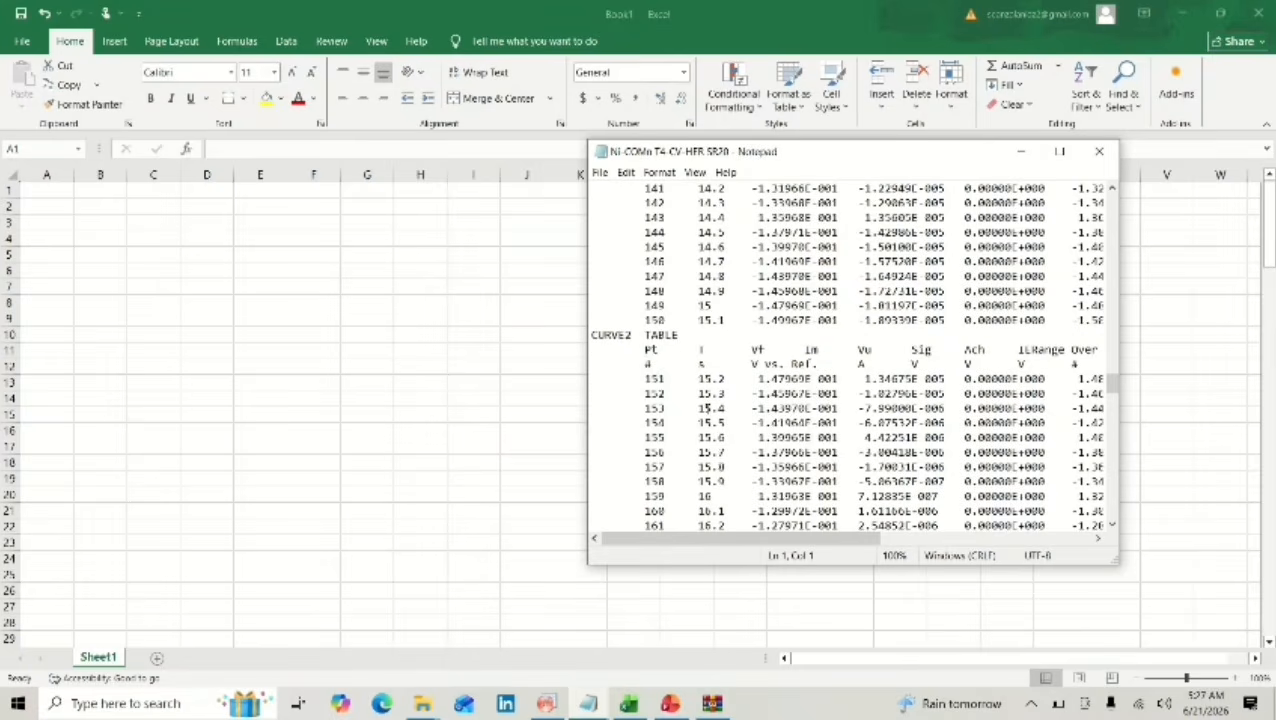
{"action": "left_click_drag", "start_coordinate": [640, 366], "coordinate": [1110, 698]}
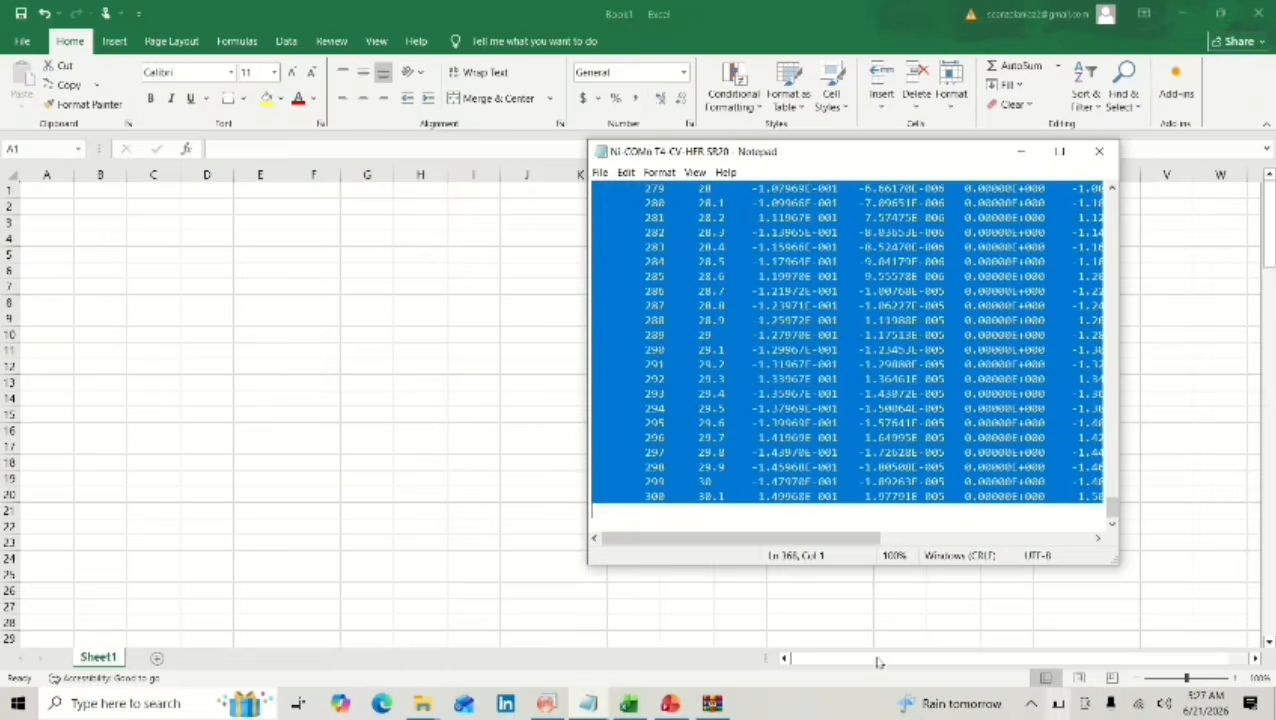
{"action": "left_click", "coordinate": [36, 195]}
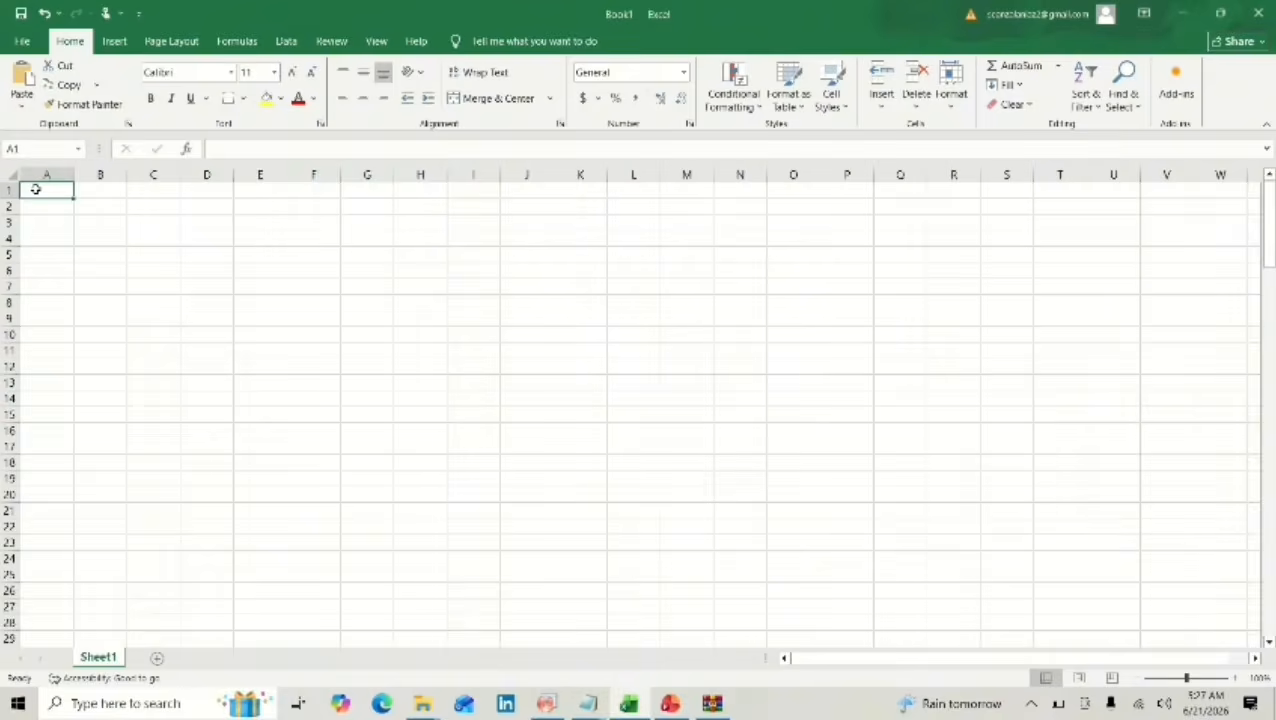
{"action": "key", "text": "ctrl+v"}
Copy Excel column E with the SR20 current data into column C(Y) of the OriginPro worksheet.
{"action": "left_click", "coordinate": [250, 174]}
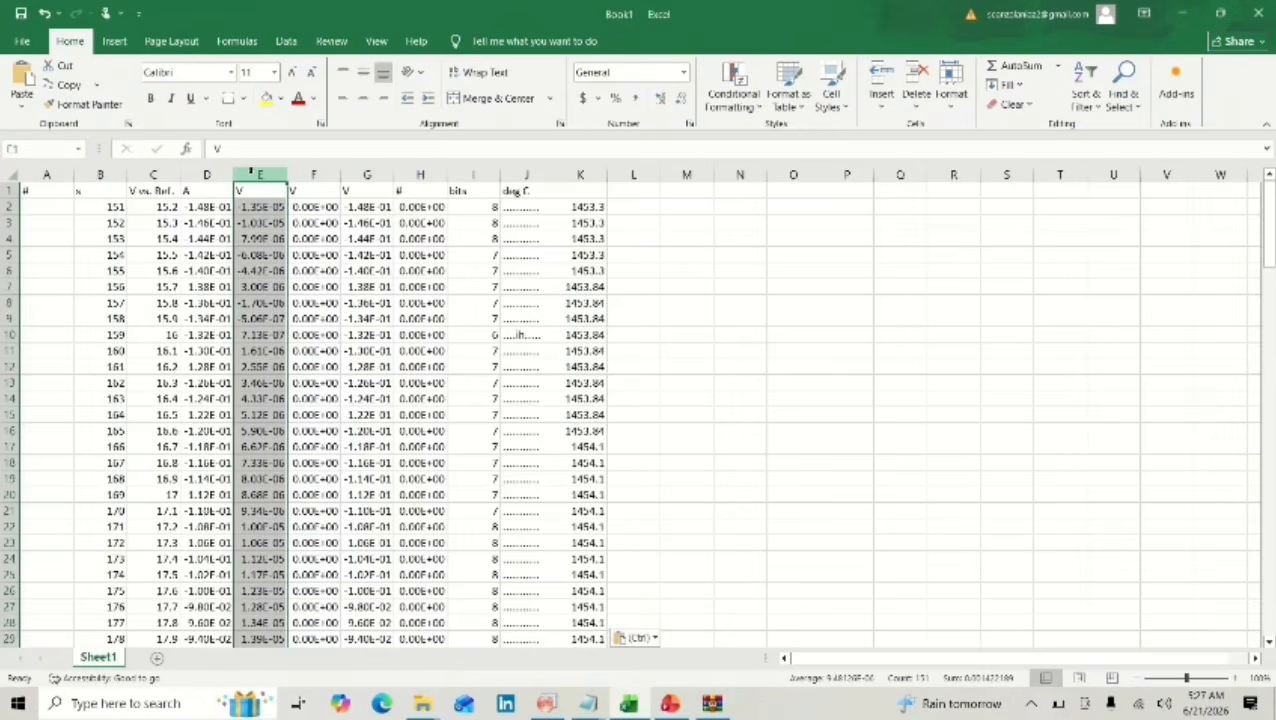
{"action": "key", "text": "ctrl+c"}
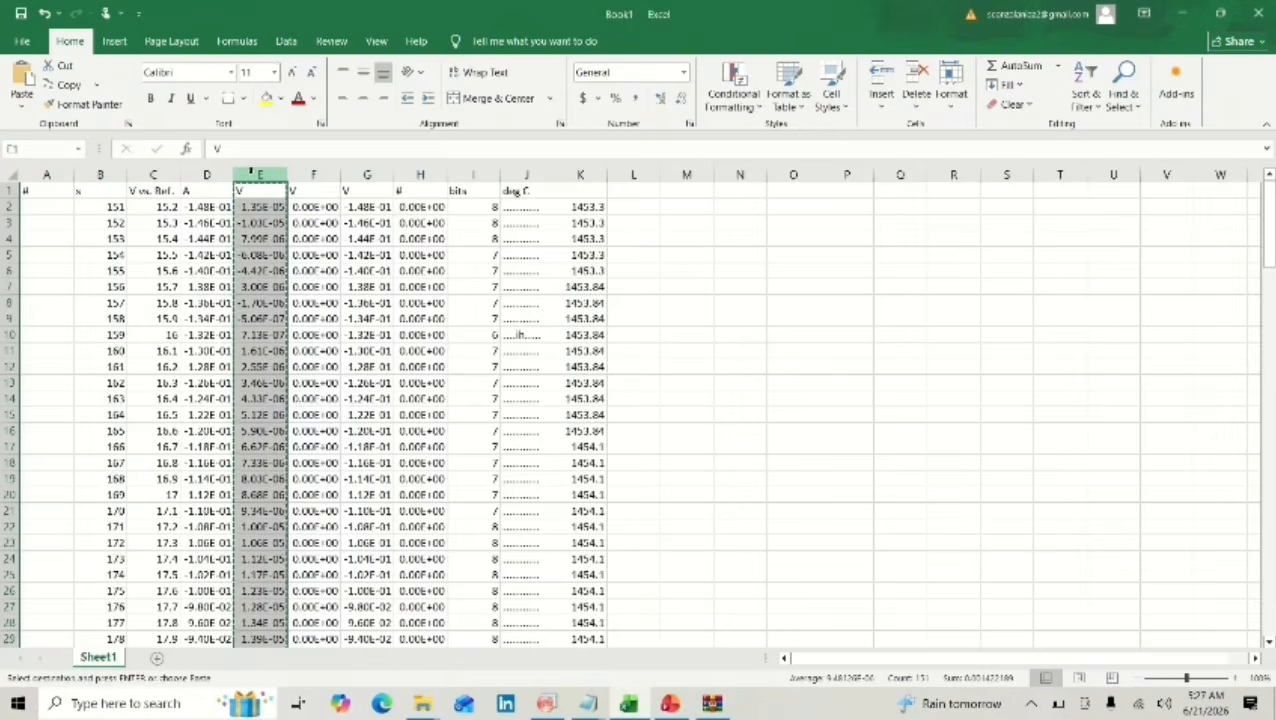
{"action": "left_click", "coordinate": [551, 703]}
{"action": "key", "text": "ctrl+v"}
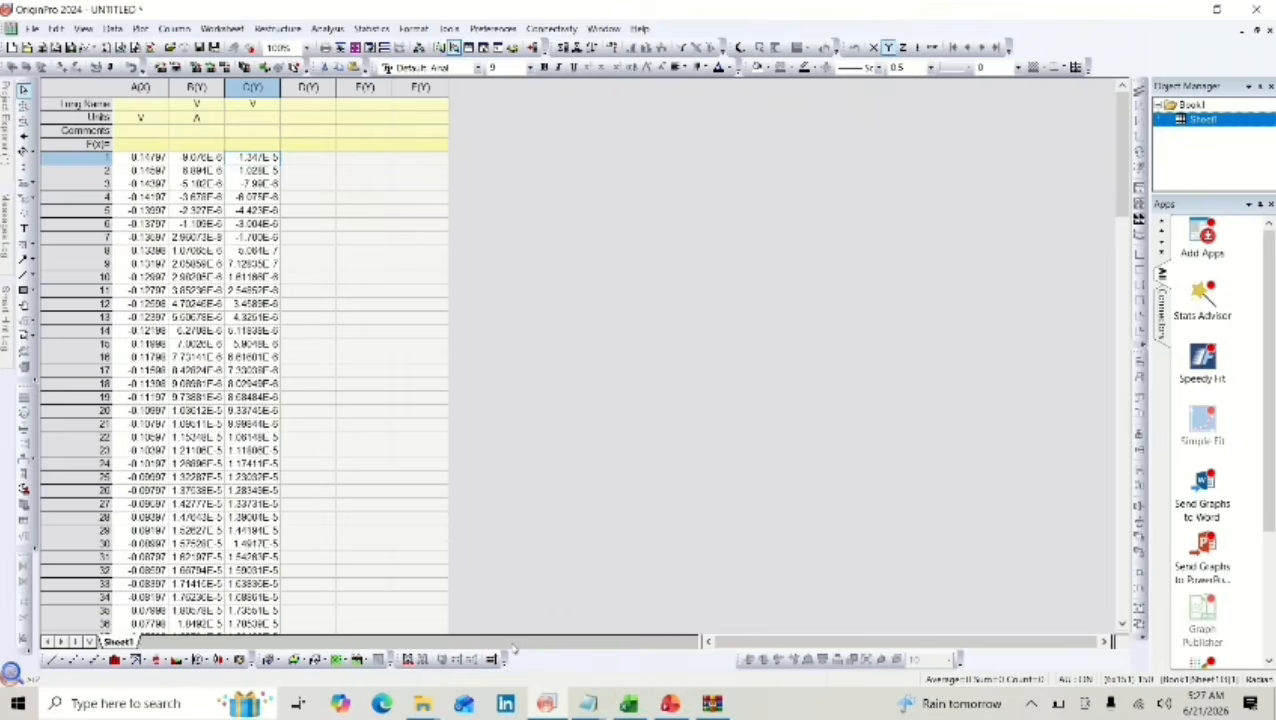
Select the first data cell of D(Y) in OriginPro, and clear the whole Excel sheet, returning to cell A1.
{"action": "left_click", "coordinate": [321, 160]}
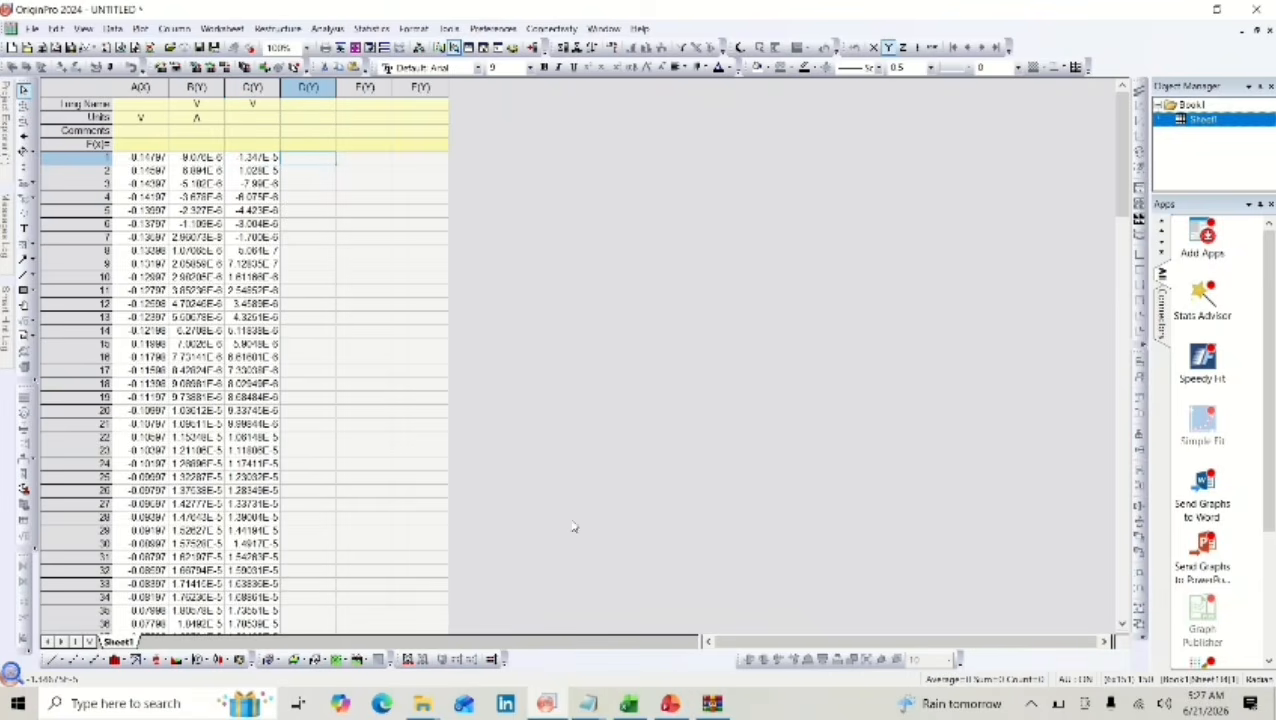
{"action": "left_click", "coordinate": [641, 705]}
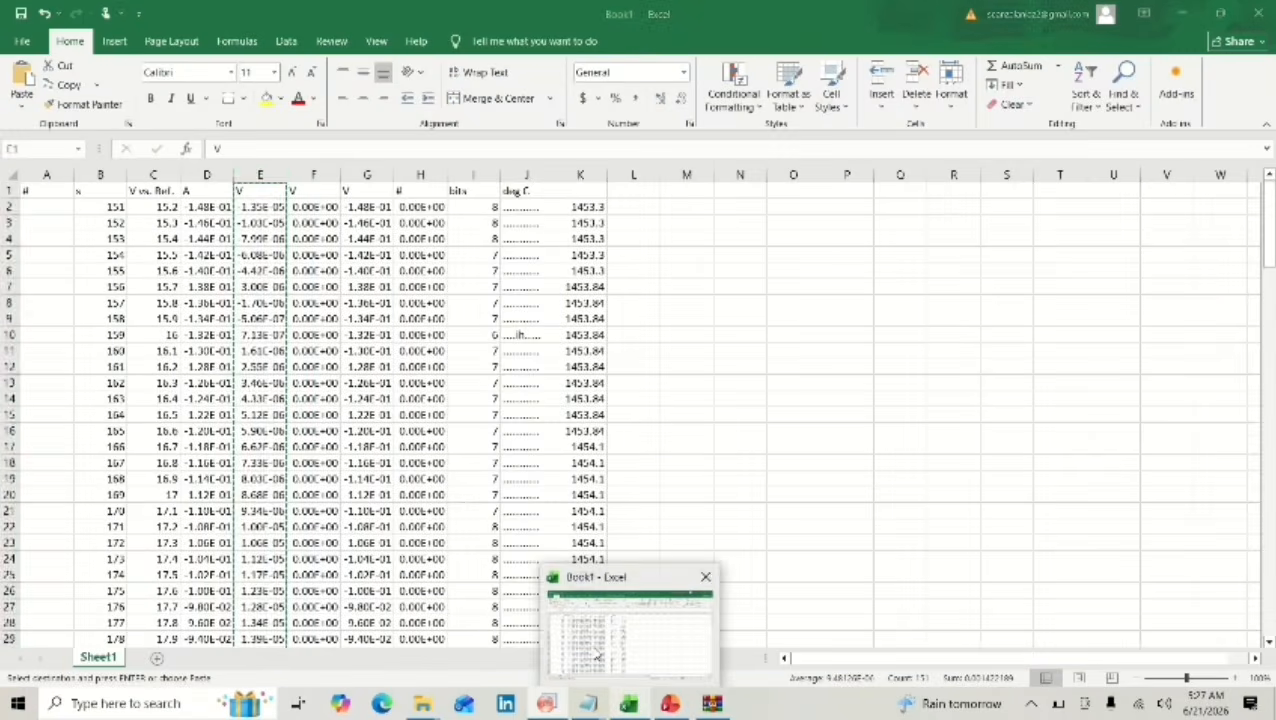
{"action": "left_click", "coordinate": [12, 174]}
{"action": "key", "text": "Delete"}
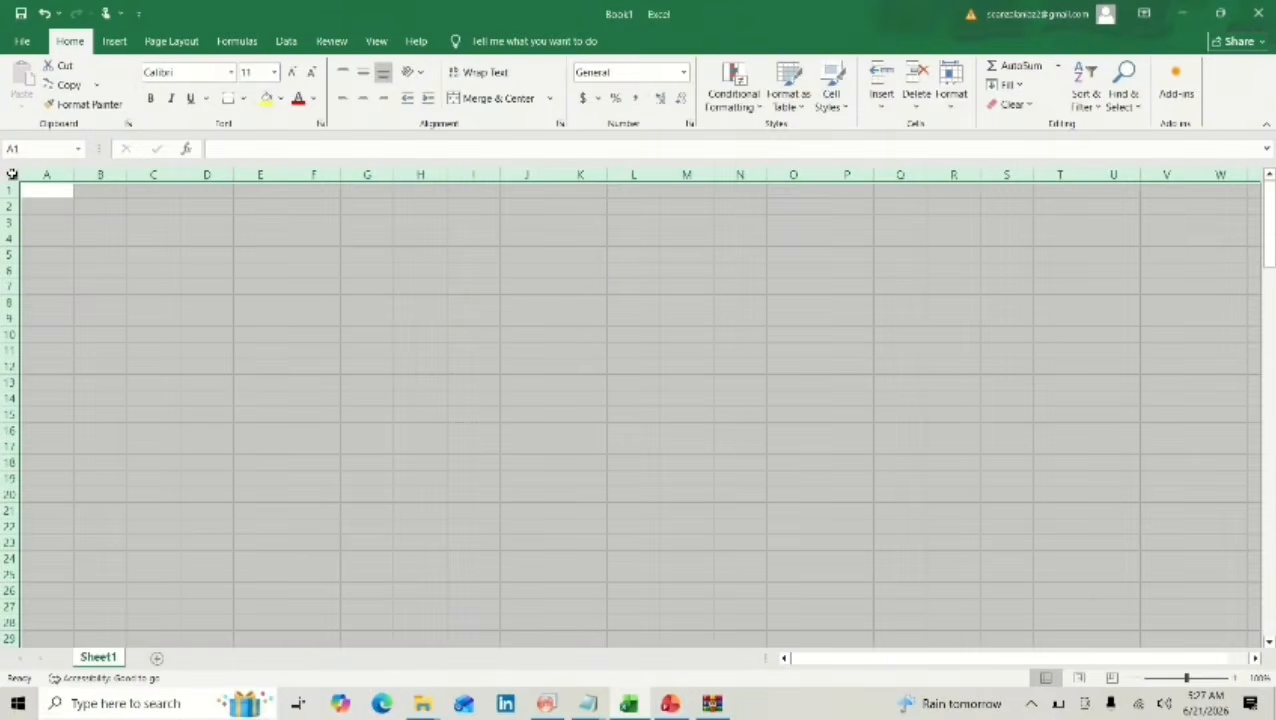
{"action": "left_click", "coordinate": [27, 190]}
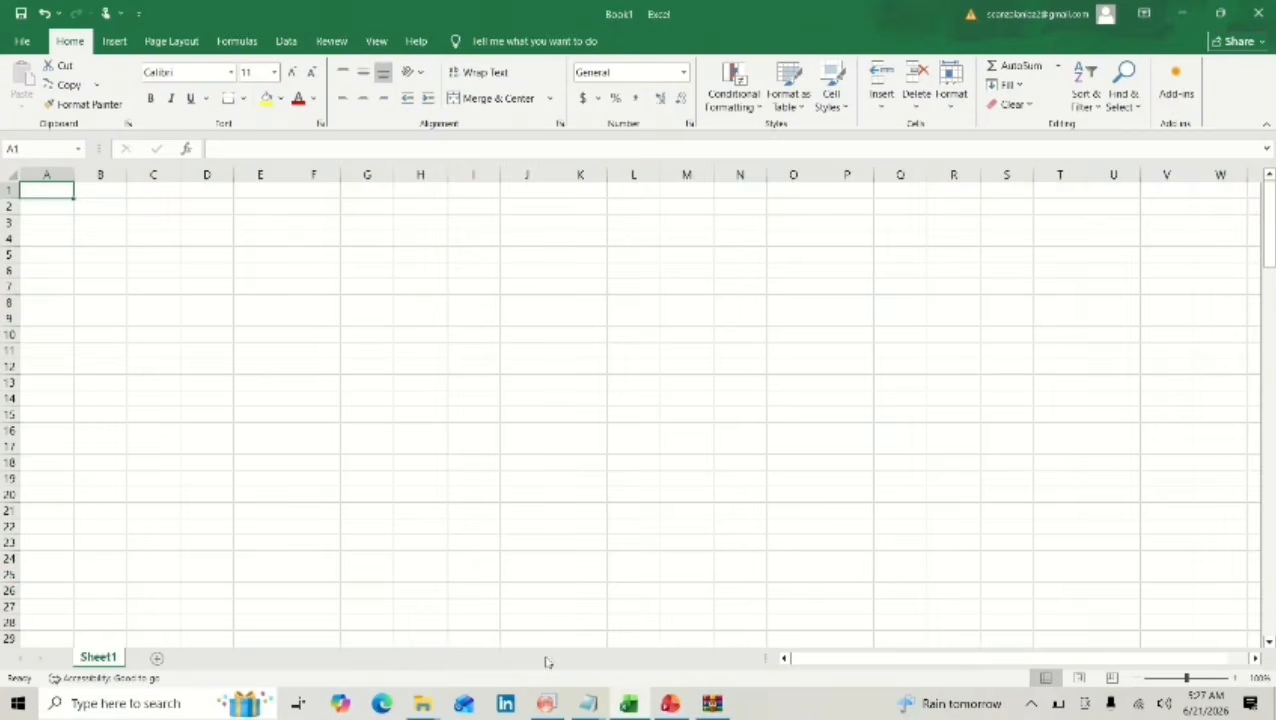
Copy the CURVE2 table from its units row down in the Ni-COMn T4-CV-HER SR30 Notepad file and paste it into Excel at A1.
{"action": "mouse_move", "coordinate": [588, 703]}
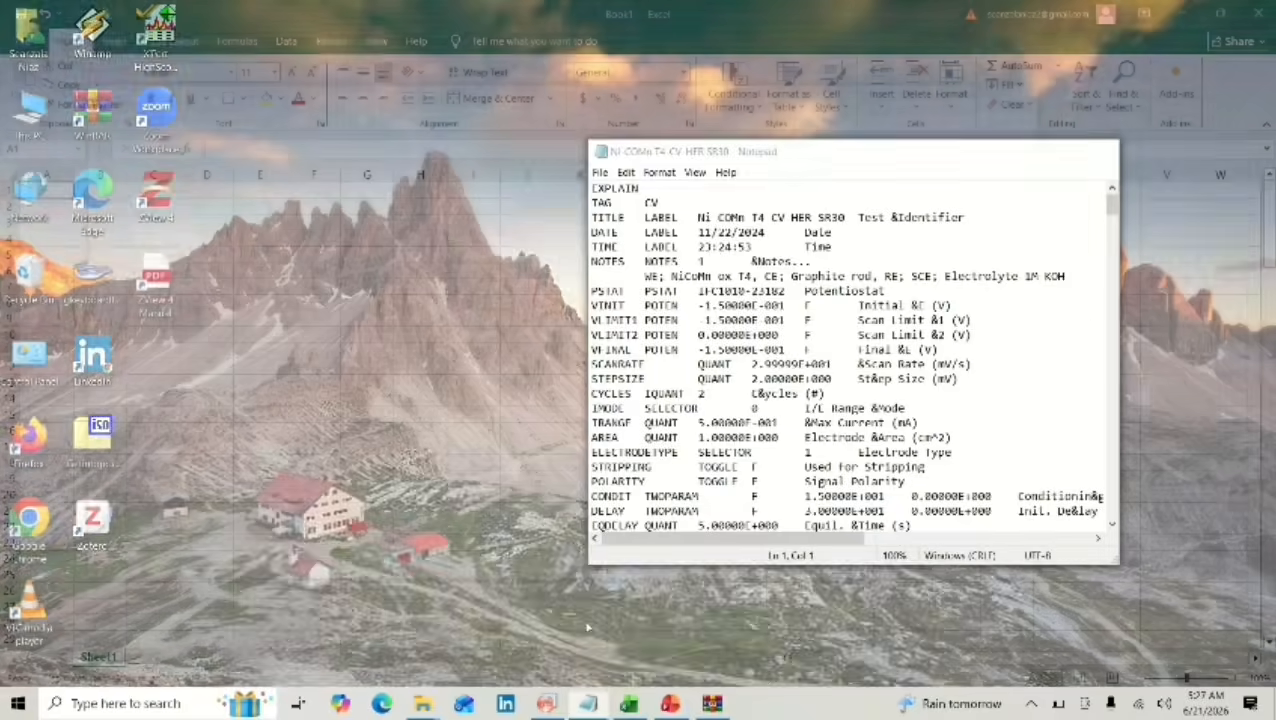
{"action": "left_click", "coordinate": [588, 628]}
{"action": "scroll", "coordinate": [789, 395], "scroll_direction": "down", "scroll_amount": 20}
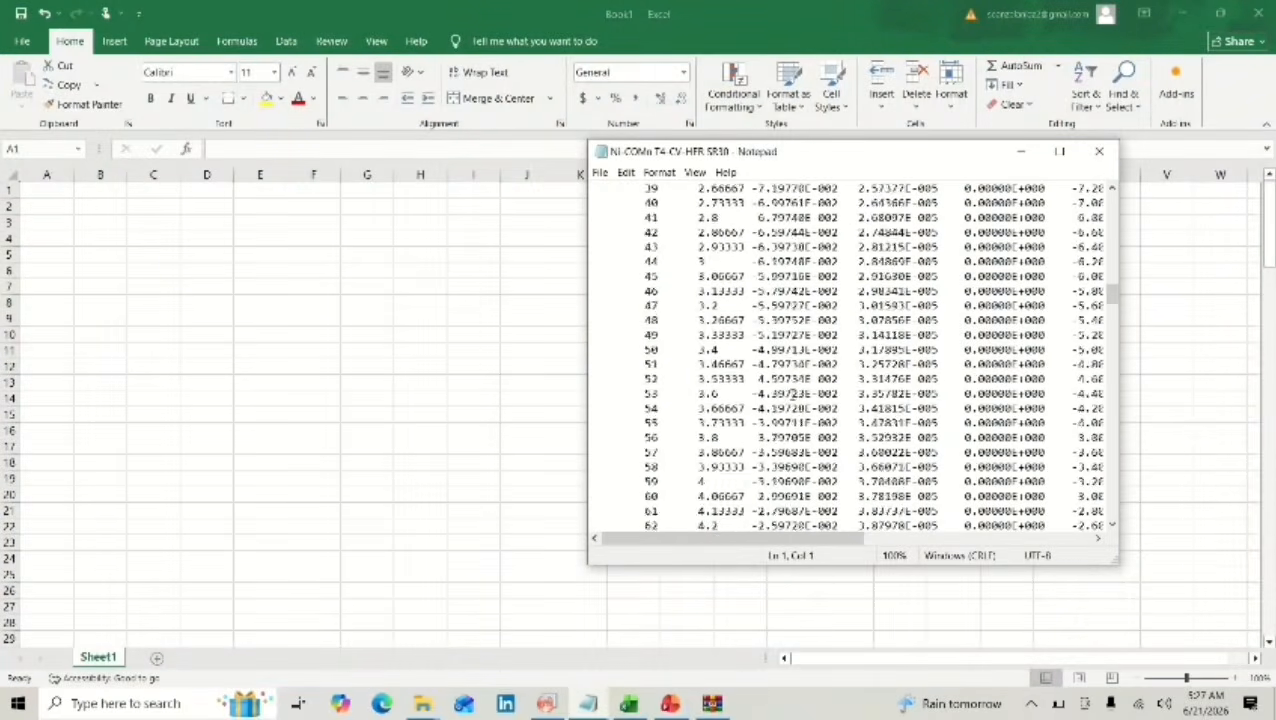
{"action": "scroll", "coordinate": [791, 395], "scroll_direction": "down", "scroll_amount": 20}
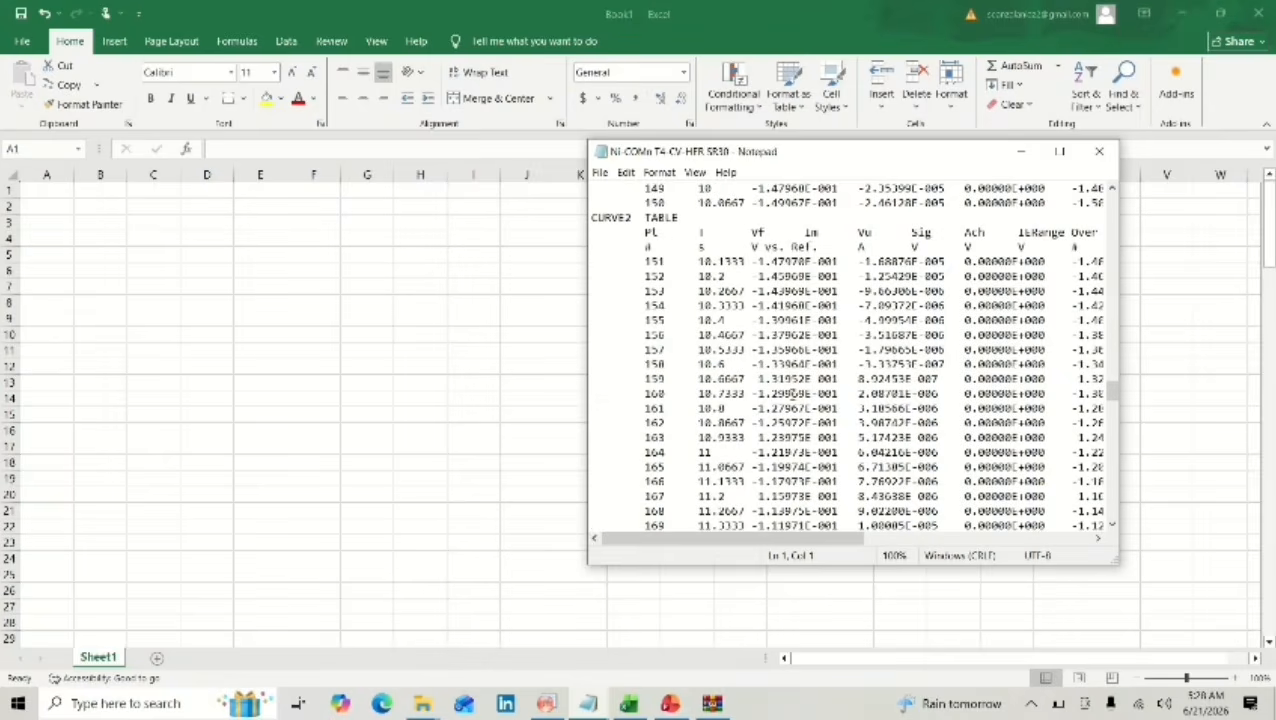
{"action": "left_click_drag", "start_coordinate": [643, 248], "coordinate": [1118, 623]}
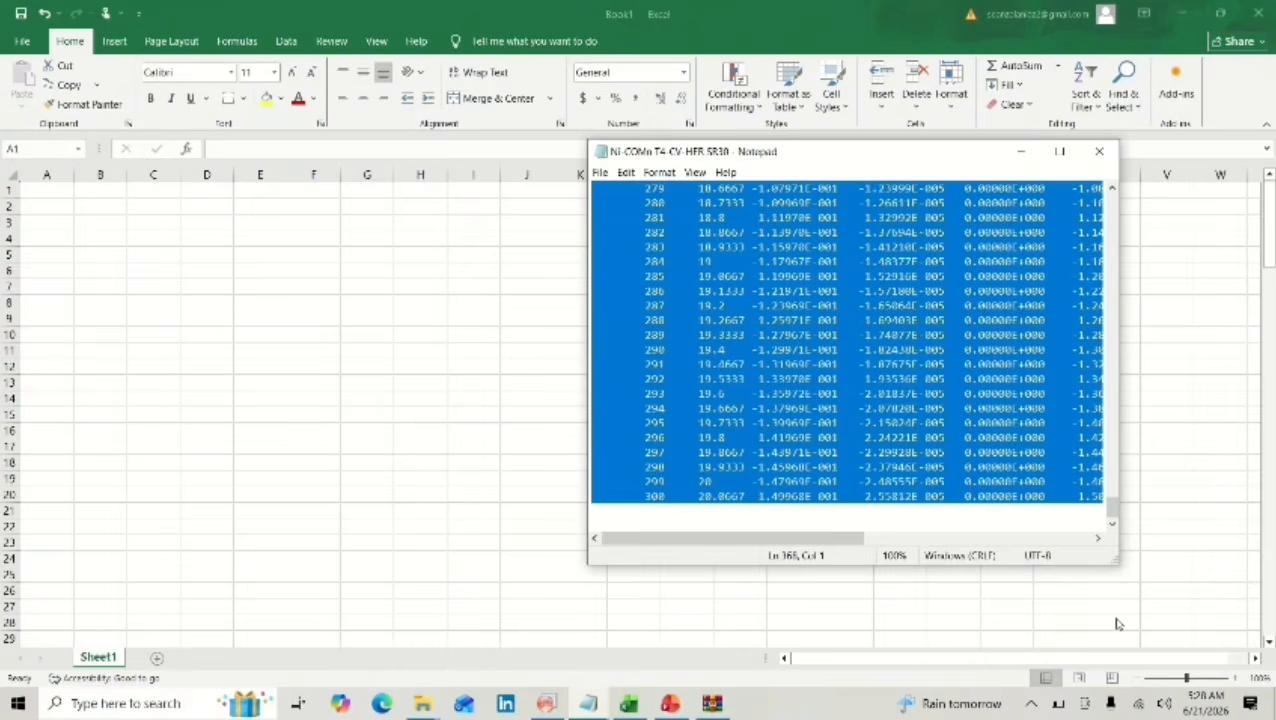
{"action": "left_click", "coordinate": [52, 192]}
{"action": "key", "text": "ctrl+v"}
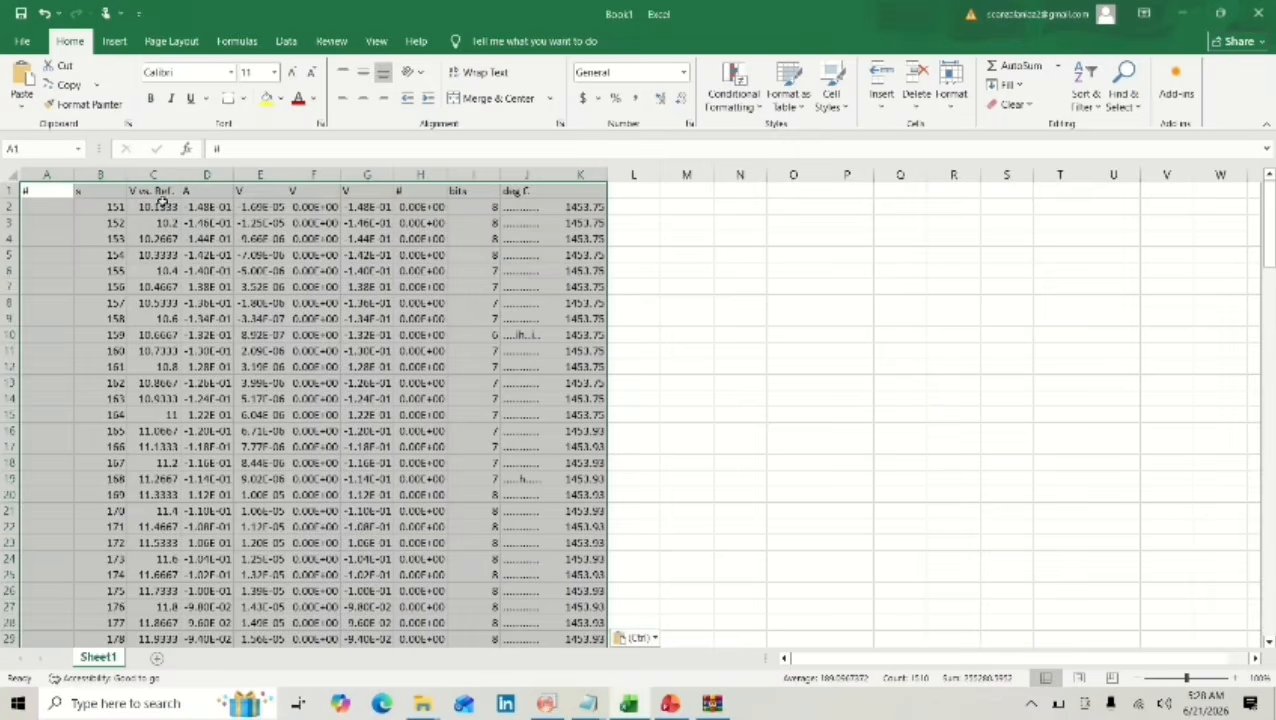
Copy Excel column E with the SR30 current data into column D(Y) of the OriginPro worksheet.
{"action": "left_click", "coordinate": [255, 174]}
{"action": "key", "text": "ctrl+c"}
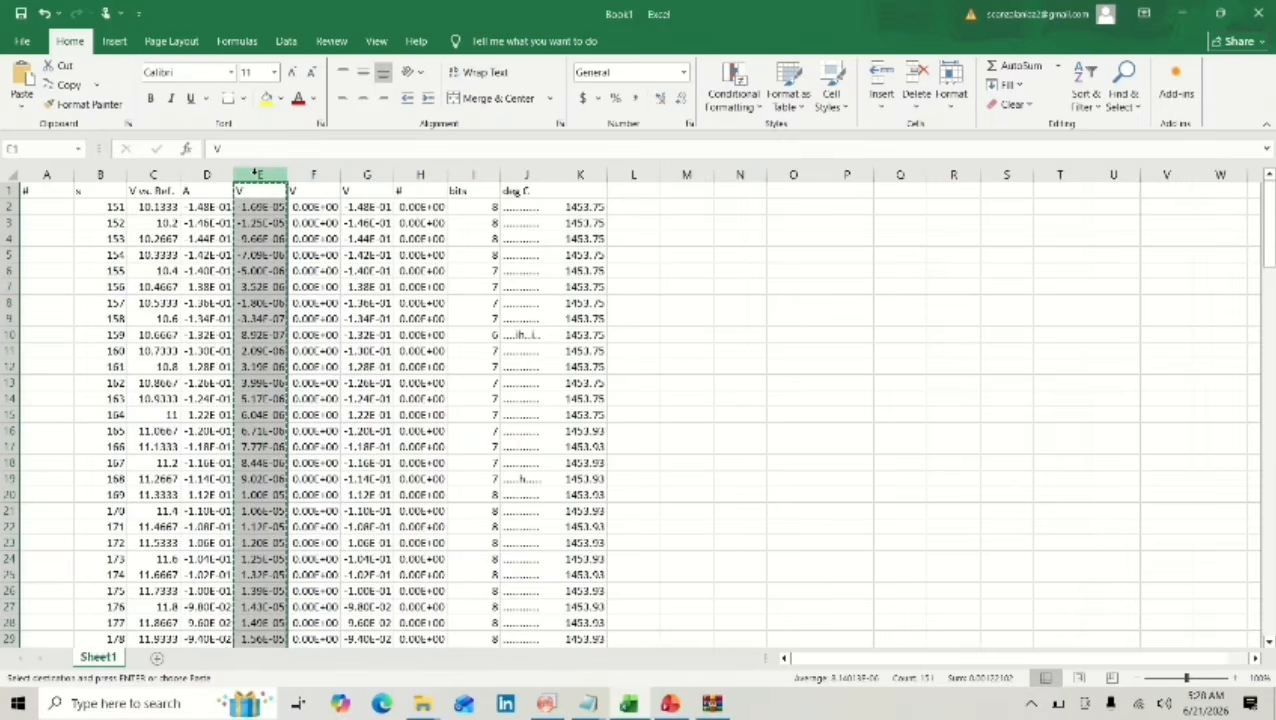
{"action": "mouse_move", "coordinate": [546, 703]}
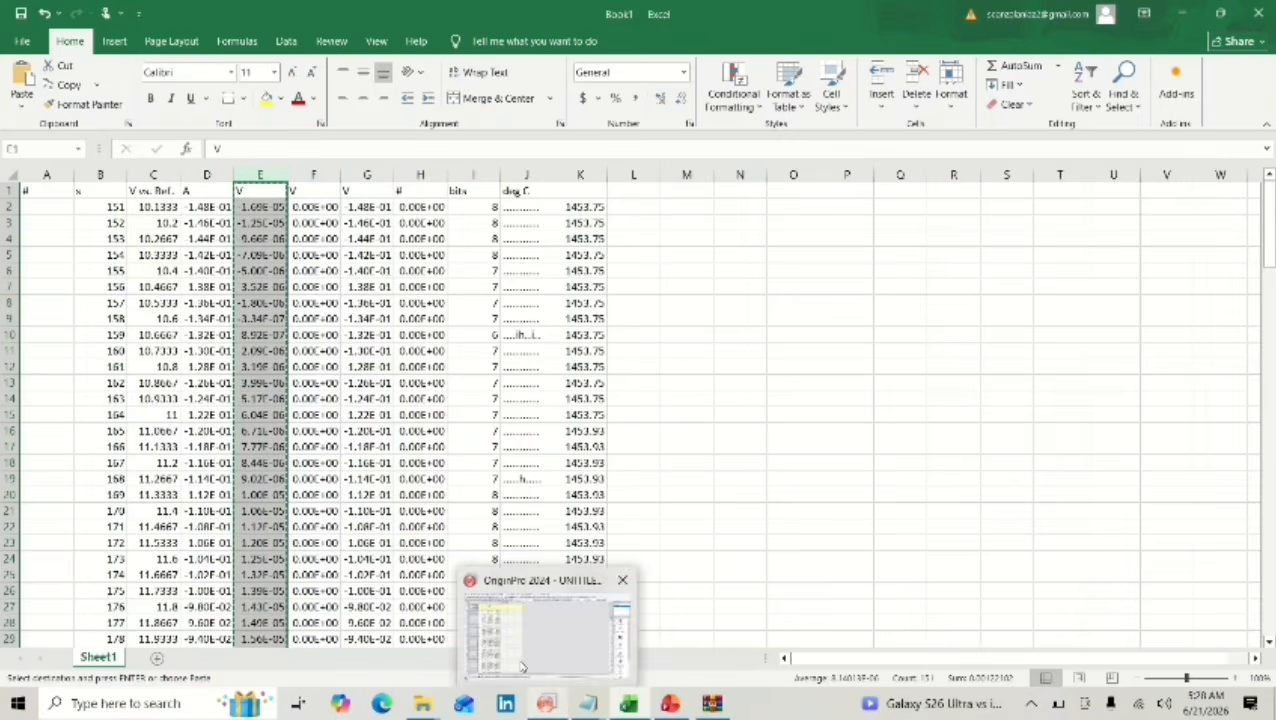
{"action": "left_click", "coordinate": [519, 660]}
{"action": "key", "text": "ctrl+v"}
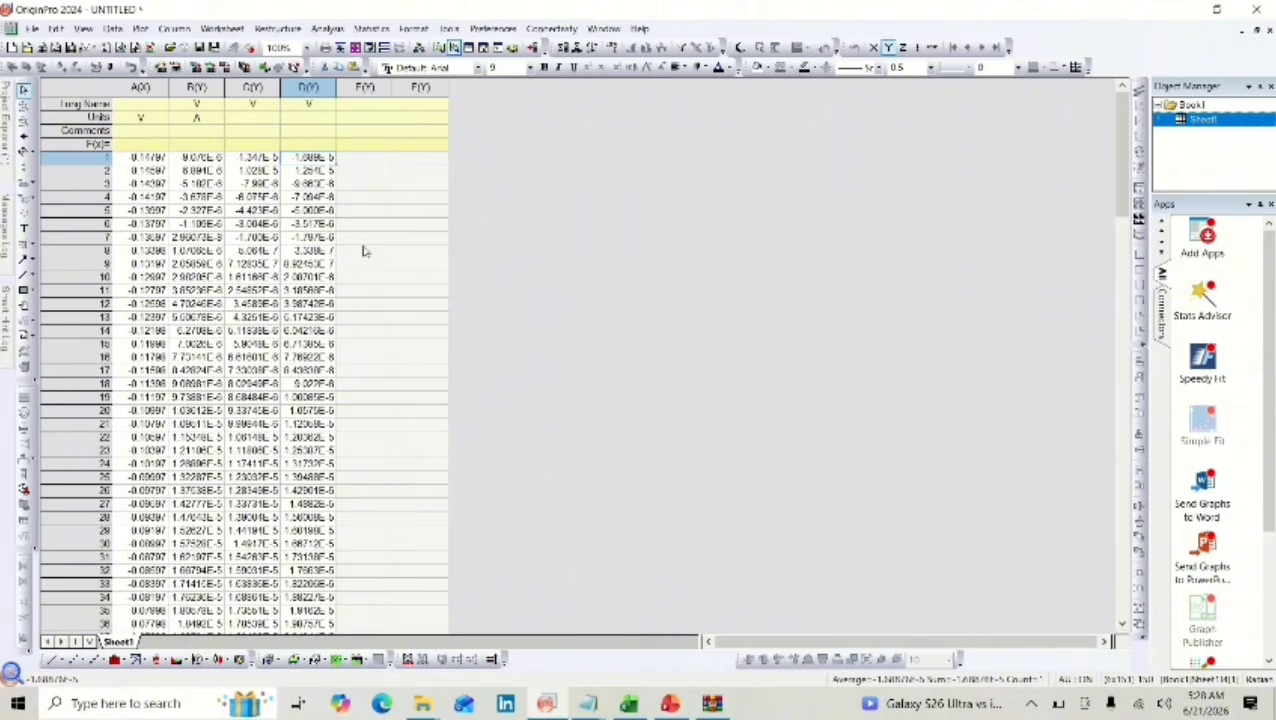
Select the first data cell of E(Y) in OriginPro, and clear the whole Excel sheet, returning to cell A1.
{"action": "left_click", "coordinate": [368, 158]}
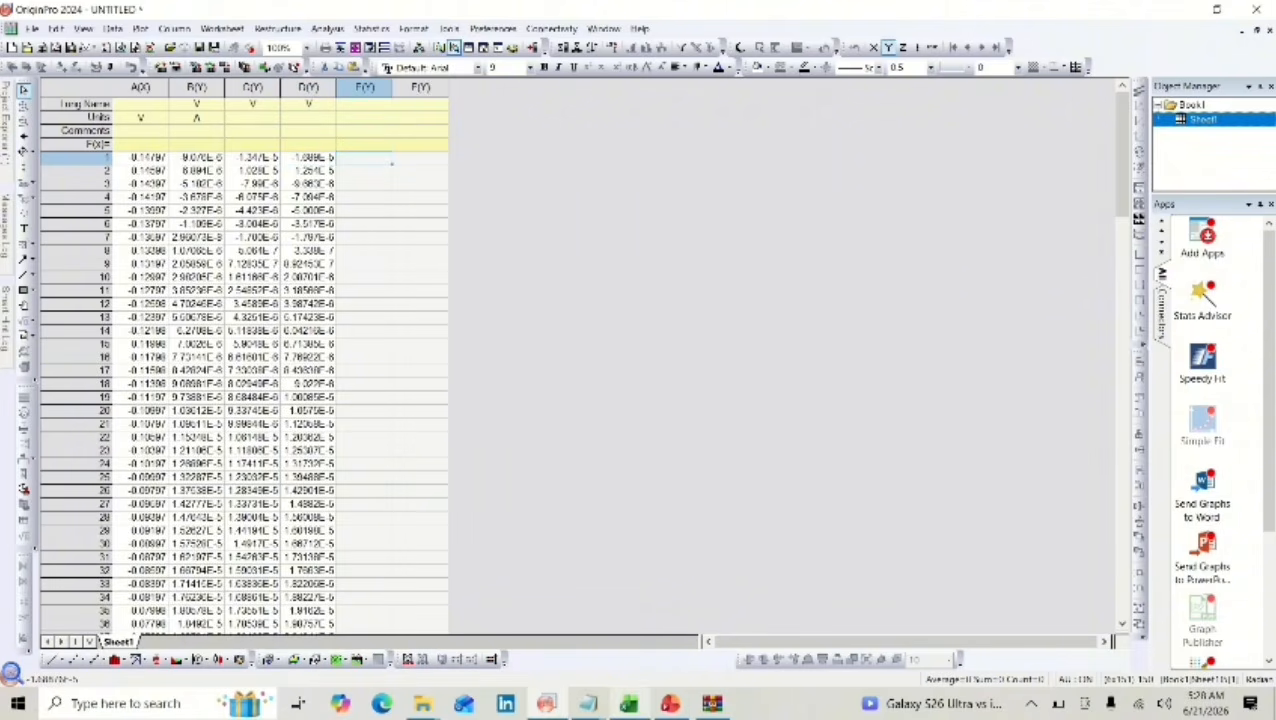
{"action": "mouse_move", "coordinate": [628, 703]}
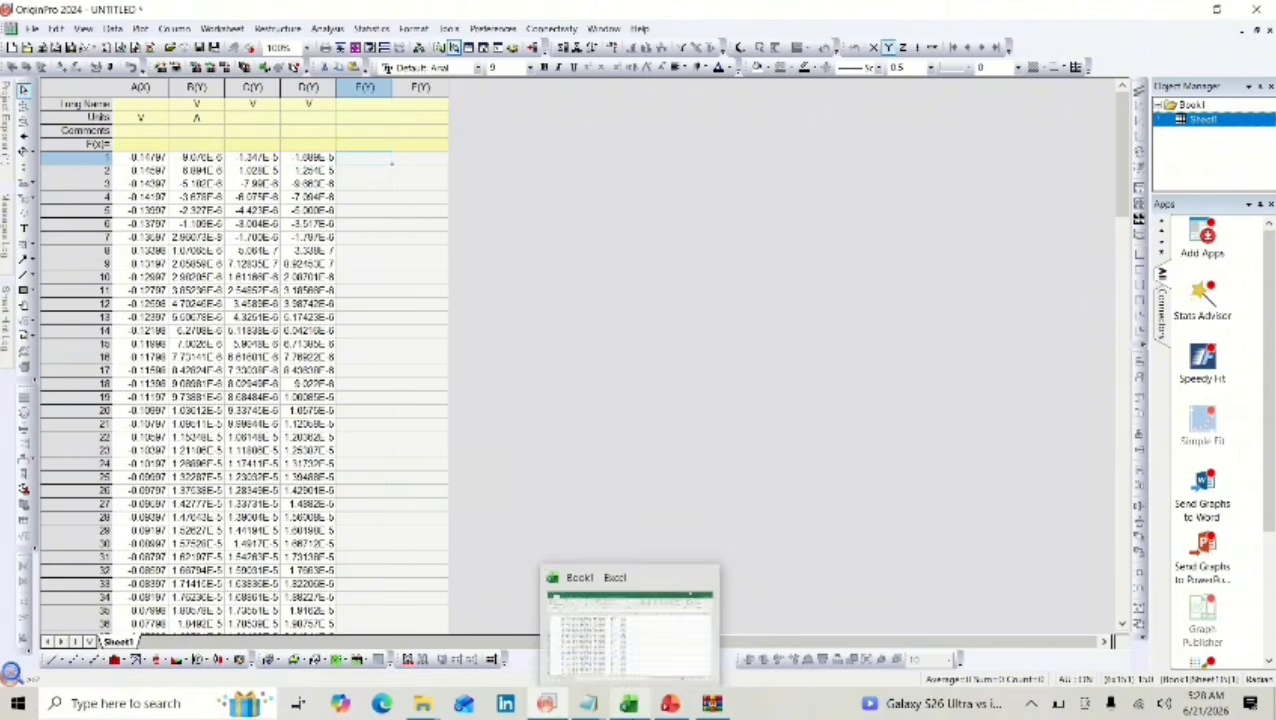
{"action": "left_click", "coordinate": [630, 703]}
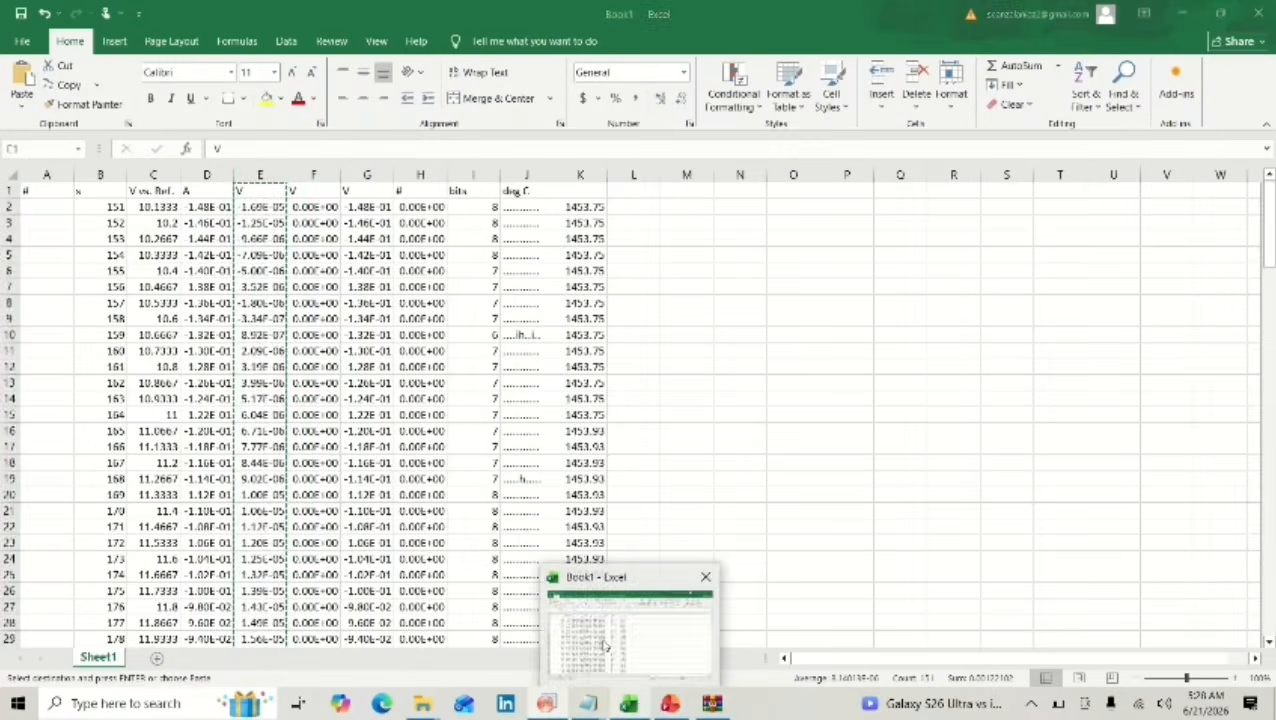
{"action": "left_click", "coordinate": [11, 175]}
{"action": "key", "text": "Delete"}
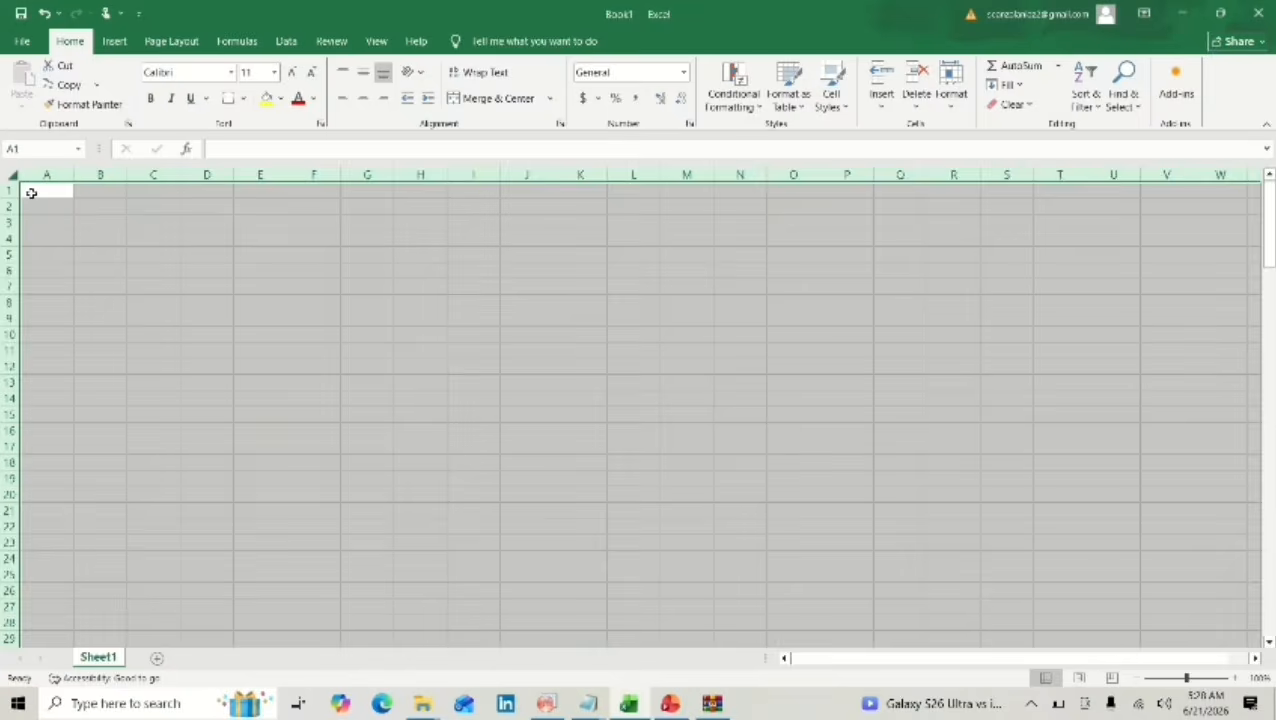
{"action": "left_click", "coordinate": [31, 193]}
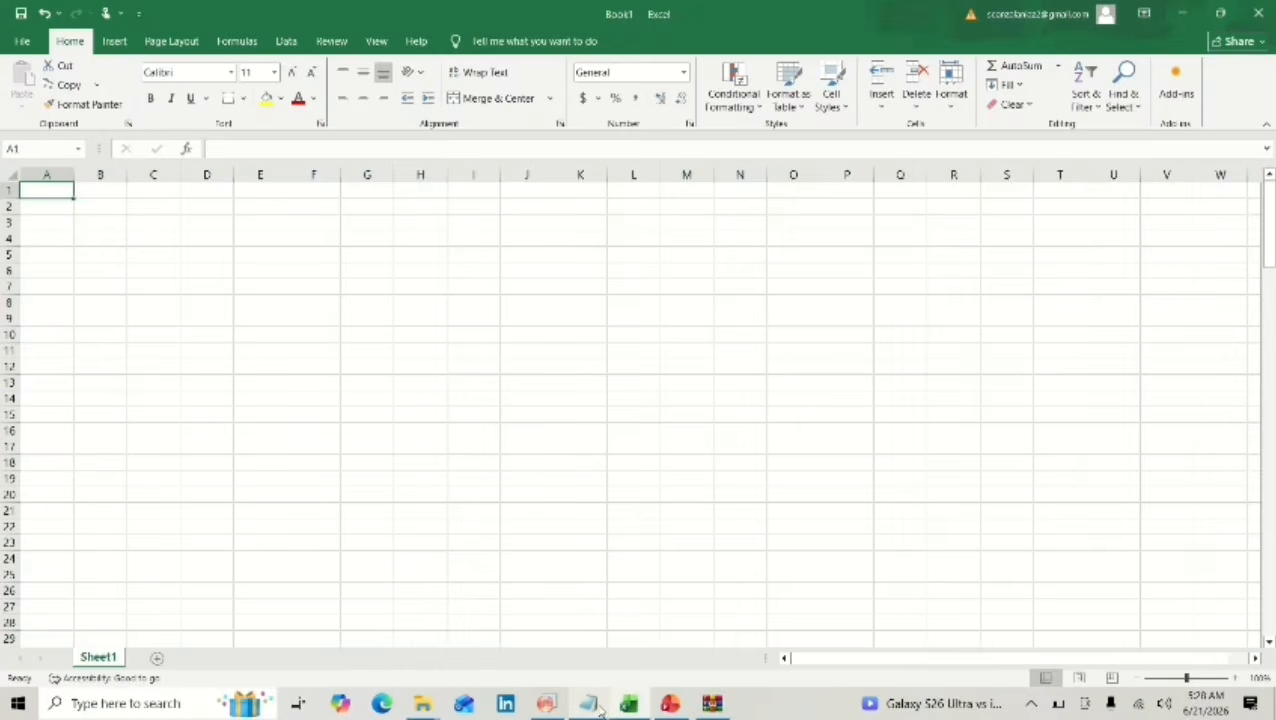
Copy the CURVE2 table from its units row down in the Ni-COMn T4-CV-HER SR40 Notepad file and paste it into Excel at A1.
{"action": "mouse_move", "coordinate": [600, 705]}
{"action": "left_click", "coordinate": [760, 615]}
{"action": "scroll", "coordinate": [757, 455], "scroll_direction": "down", "scroll_amount": 20}
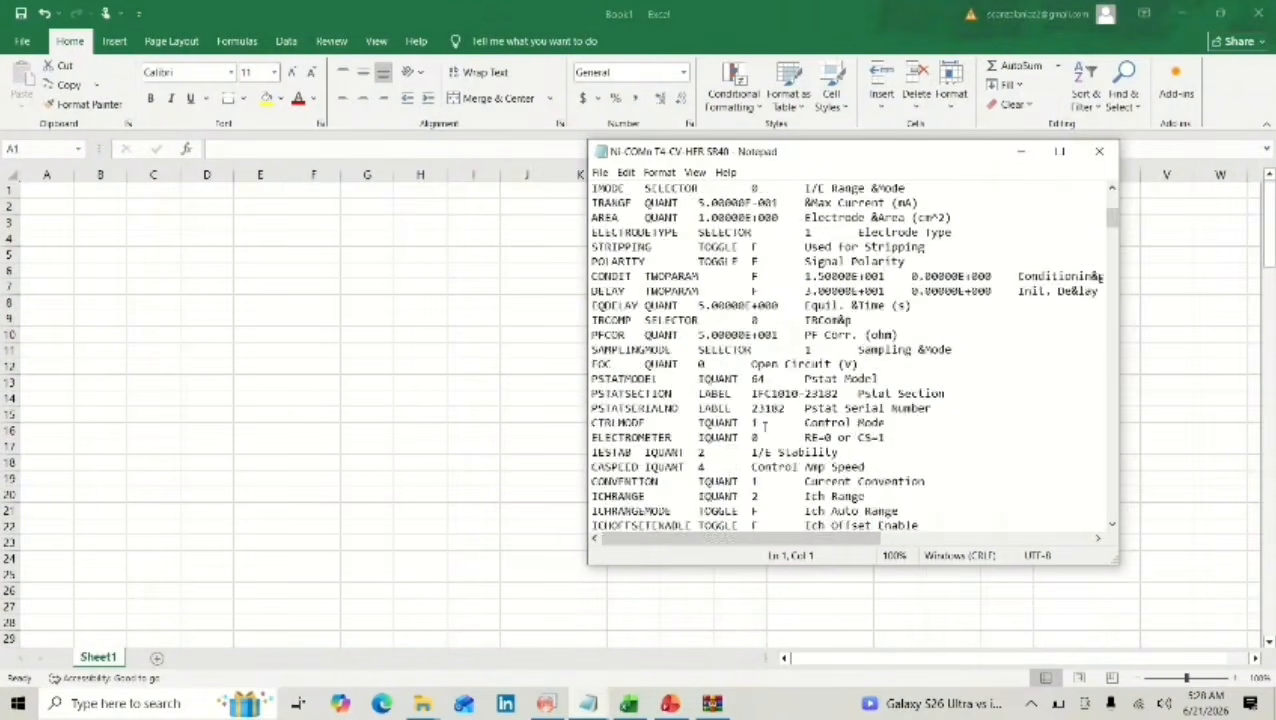
{"action": "scroll", "coordinate": [762, 426], "scroll_direction": "down", "scroll_amount": 20}
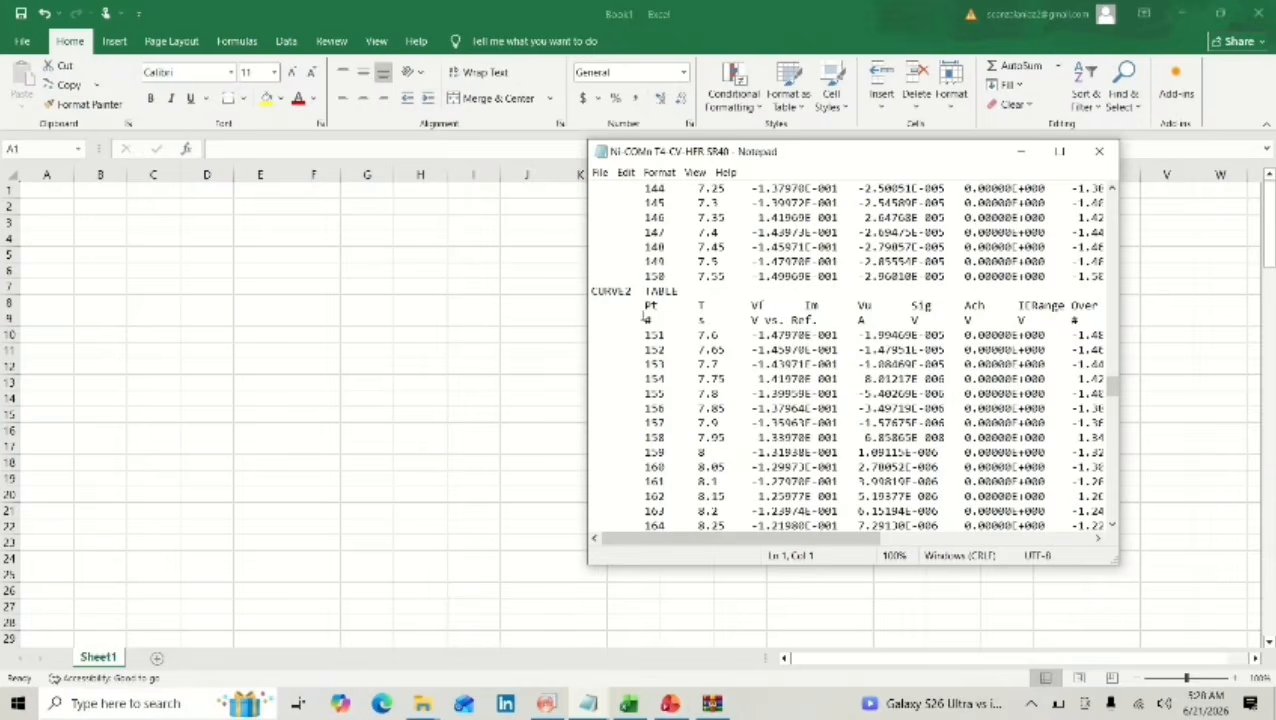
{"action": "left_click_drag", "start_coordinate": [643, 318], "coordinate": [1084, 635]}
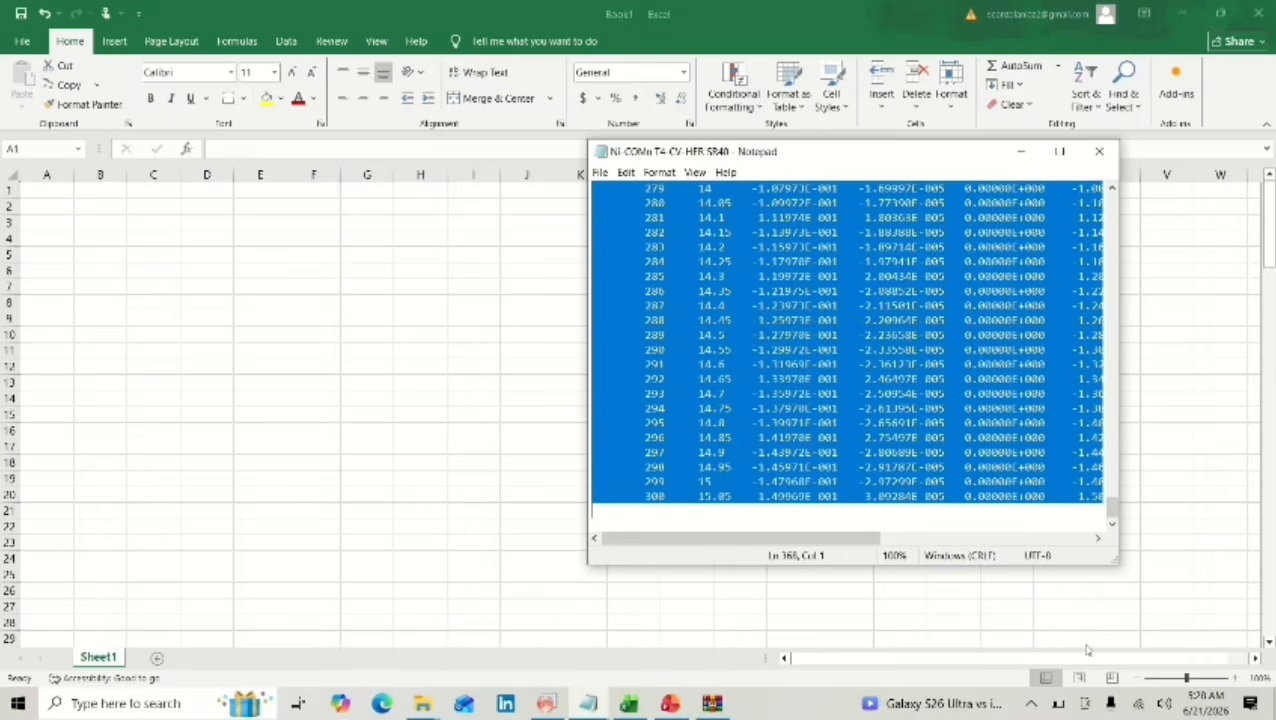
{"action": "left_click", "coordinate": [66, 193]}
{"action": "key", "text": "ctrl+v"}
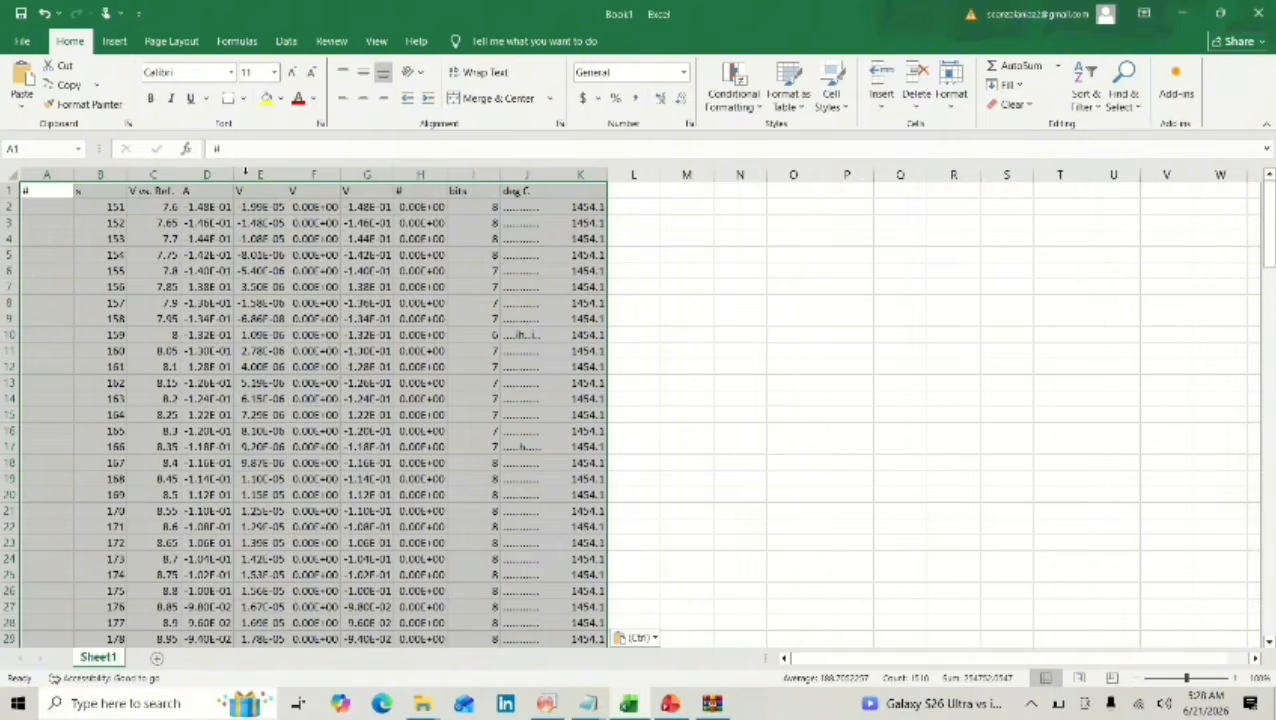
Copy Excel column E with the SR40 current data into column E(Y) of the OriginPro worksheet.
{"action": "left_click", "coordinate": [248, 174]}
{"action": "key", "text": "ctrl+c"}
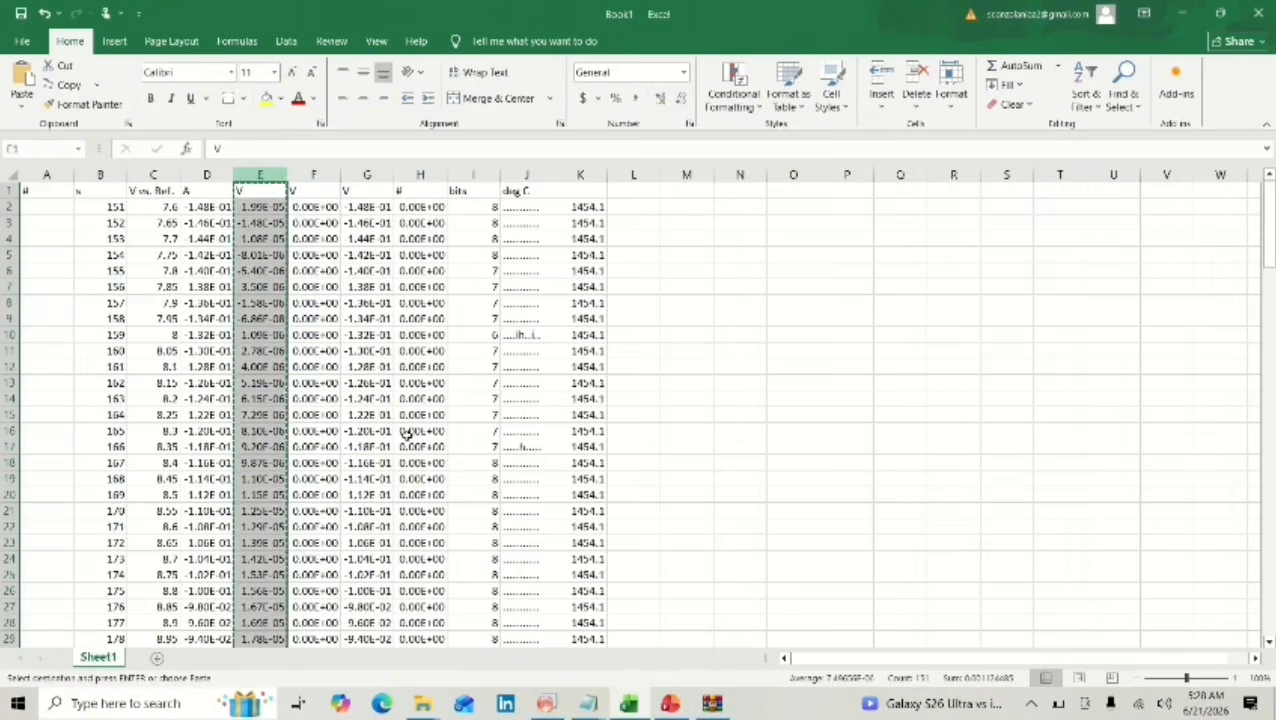
{"action": "mouse_move", "coordinate": [547, 700]}
{"action": "left_click", "coordinate": [540, 645]}
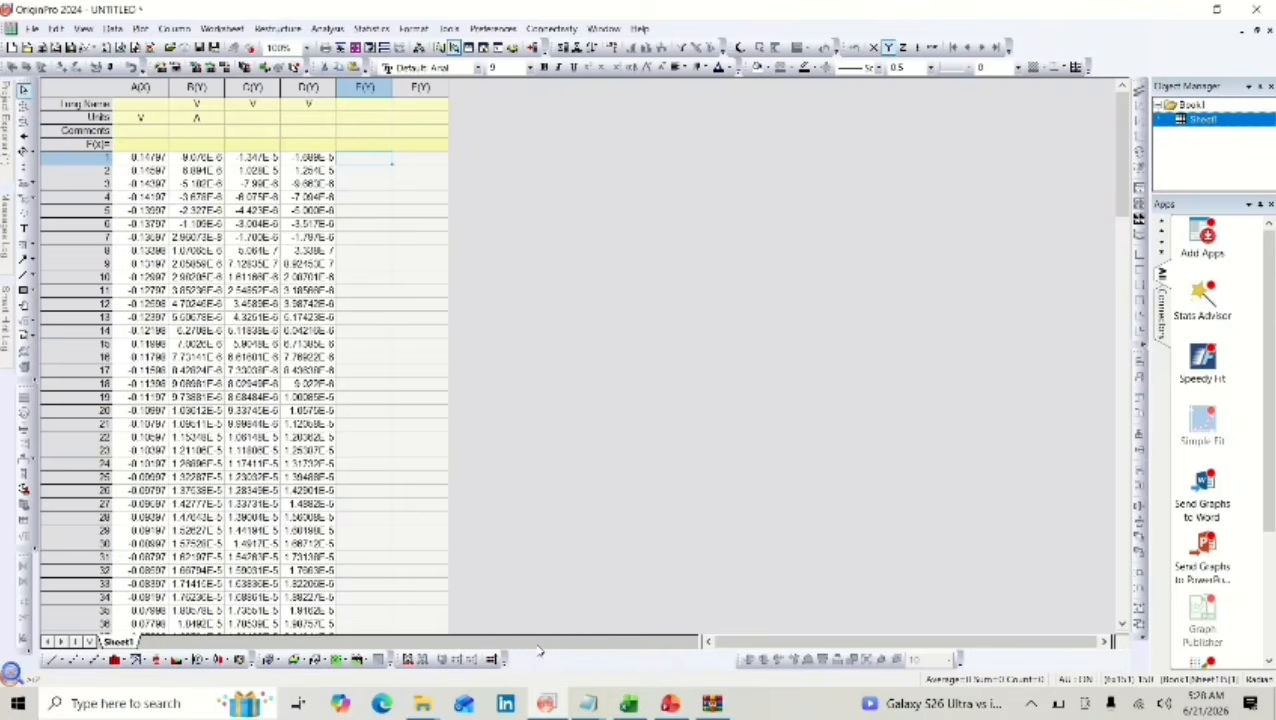
Select the first data cell of F(Y) in OriginPro, and clear the whole Excel sheet, returning to cell A1.
{"action": "left_click", "coordinate": [421, 159]}
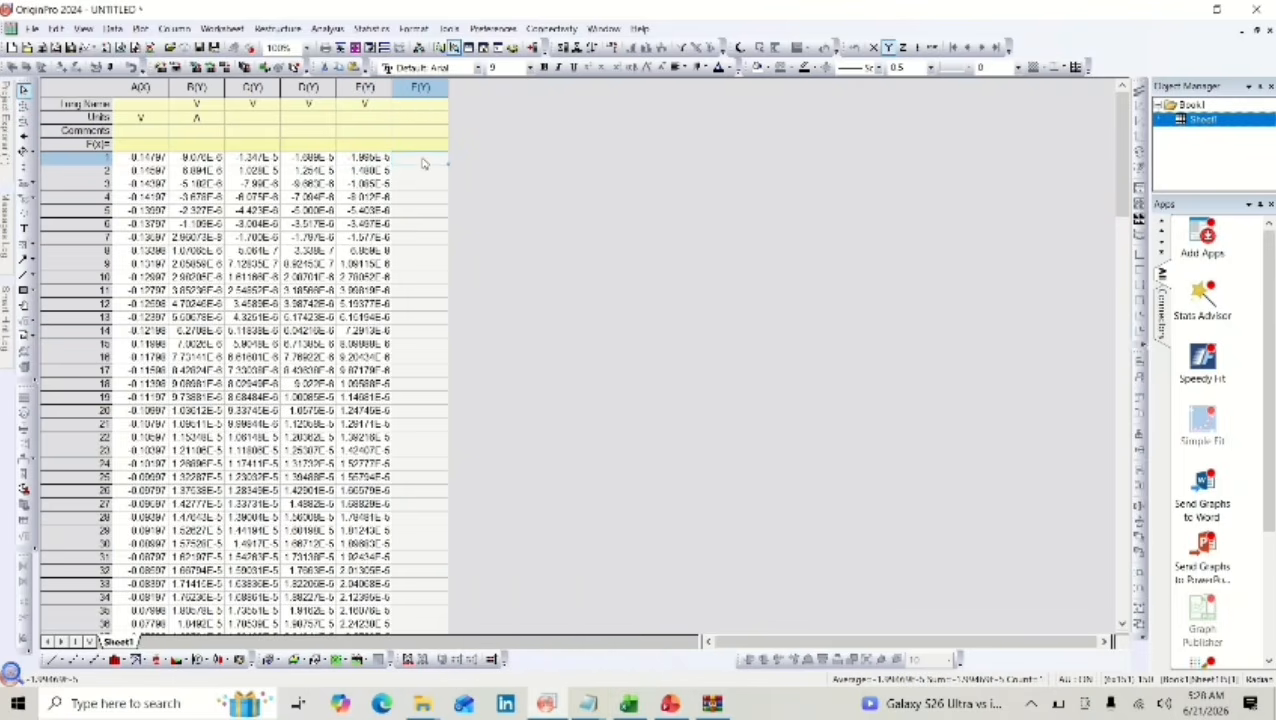
{"action": "left_click", "coordinate": [630, 706]}
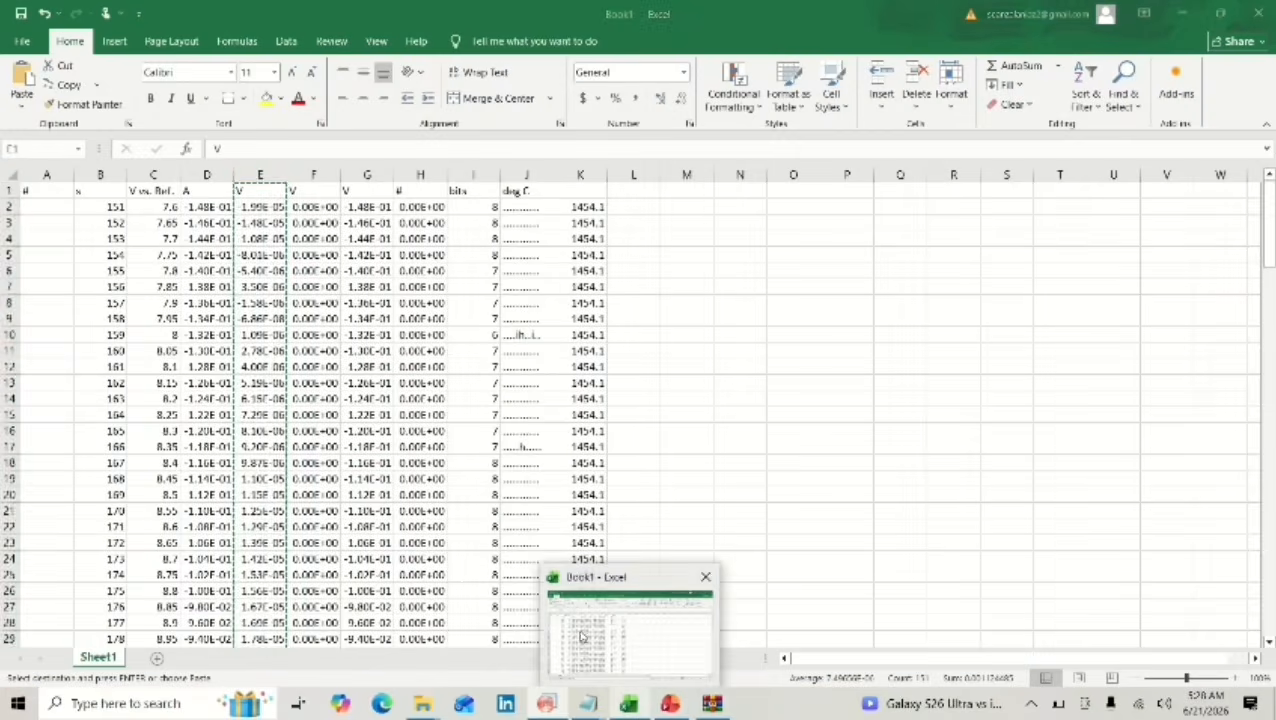
{"action": "left_click", "coordinate": [5, 171]}
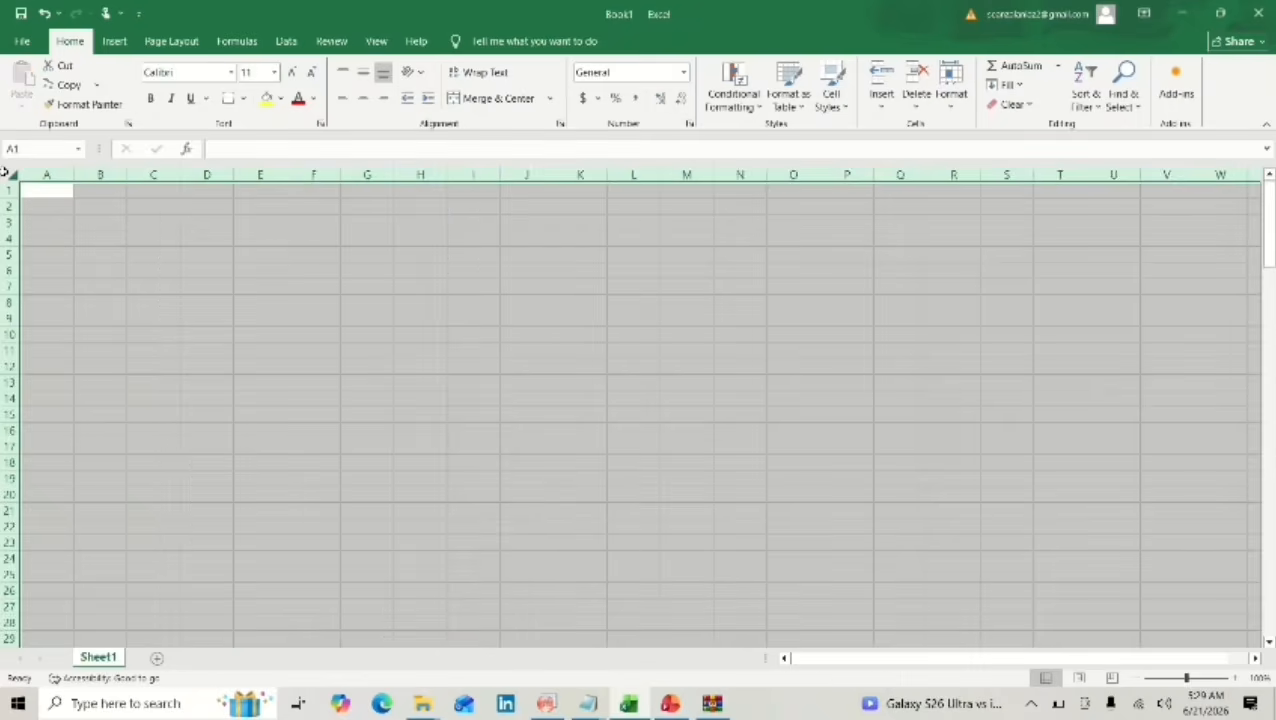
{"action": "left_click", "coordinate": [45, 197]}
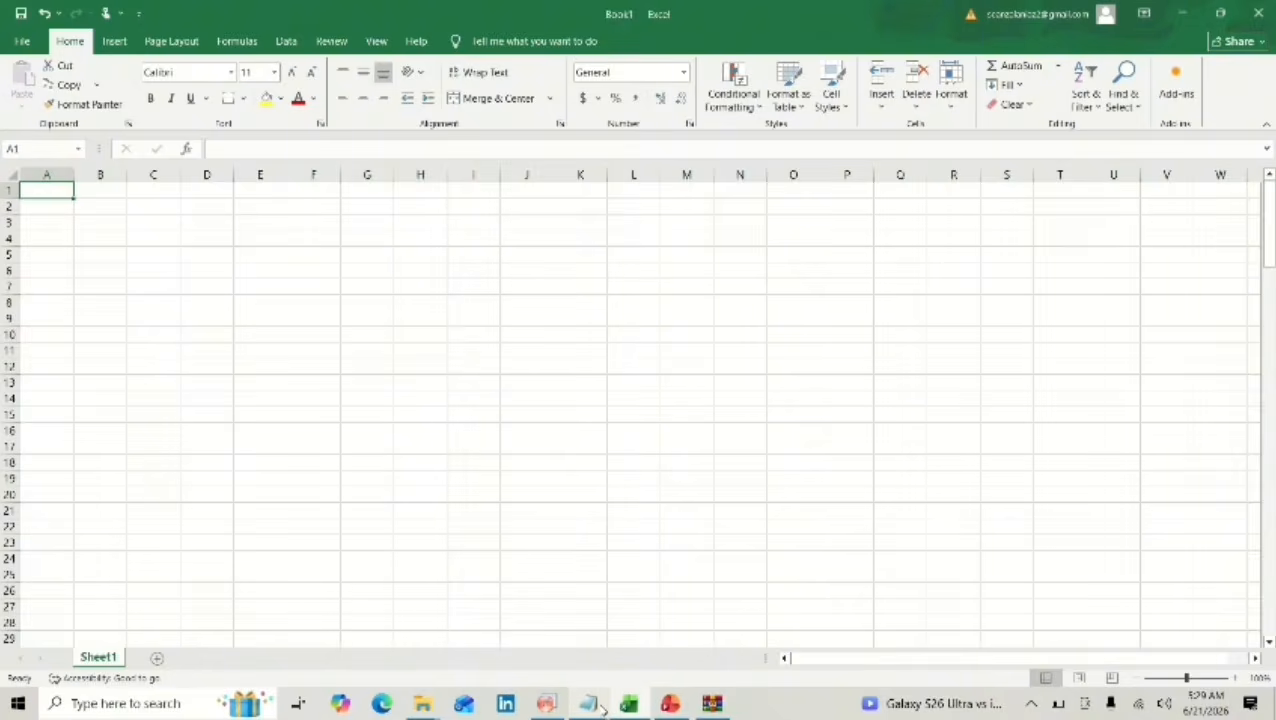
Copy the CURVE2 table from its units row down in the Ni-COMn T4-CV-HER SR50 Notepad file and paste it into Excel at A1.
{"action": "mouse_move", "coordinate": [602, 708]}
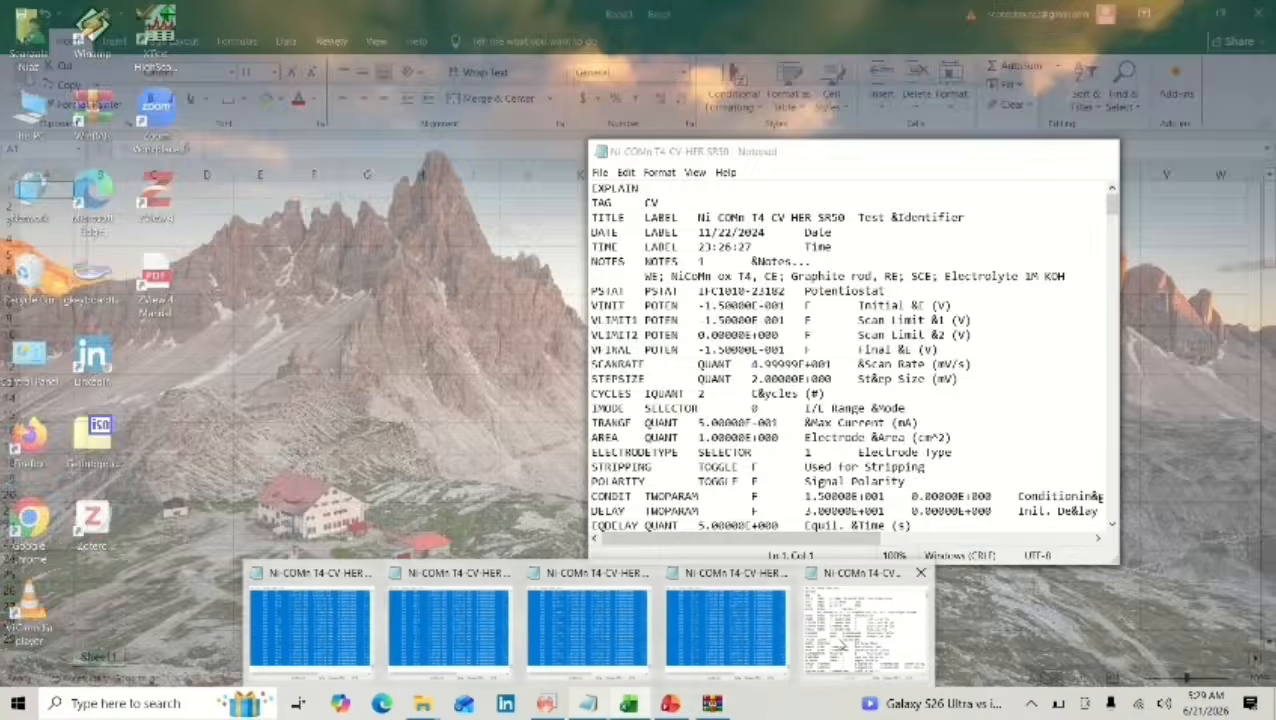
{"action": "left_click", "coordinate": [865, 625]}
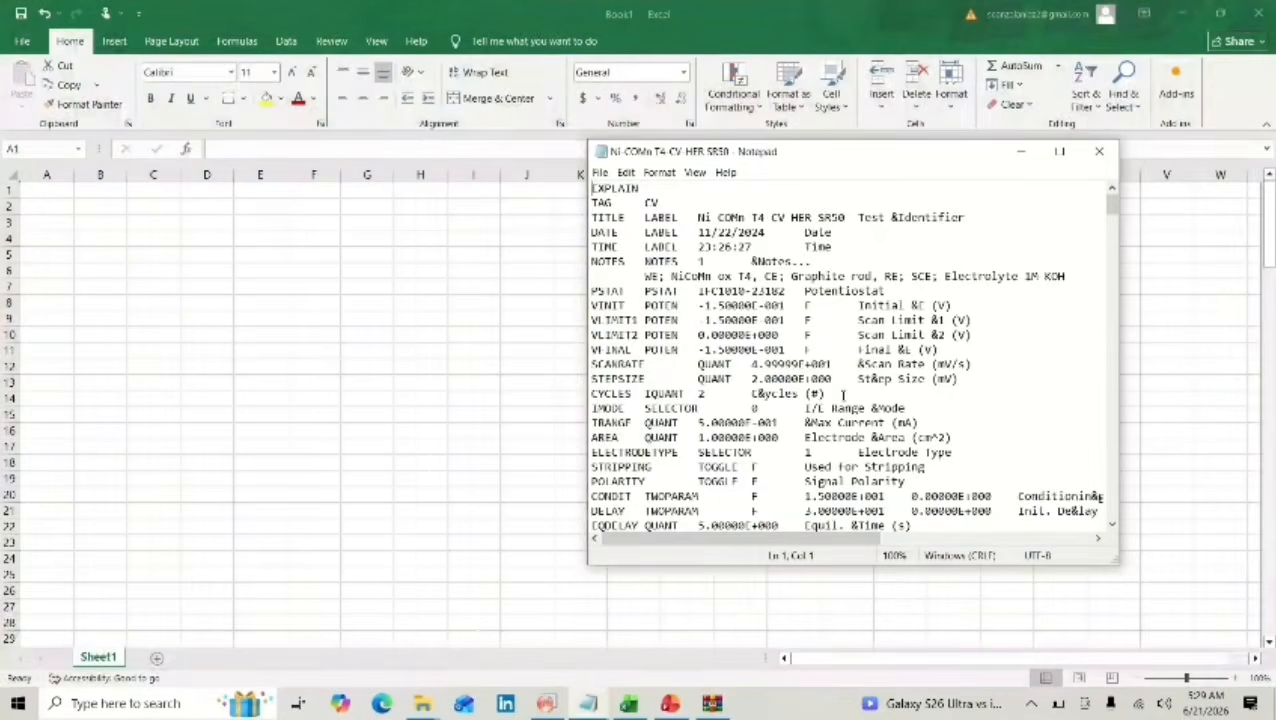
{"action": "scroll", "coordinate": [846, 398], "scroll_direction": "down", "scroll_amount": 12}
{"action": "scroll", "coordinate": [846, 398], "scroll_direction": "down", "scroll_amount": 20}
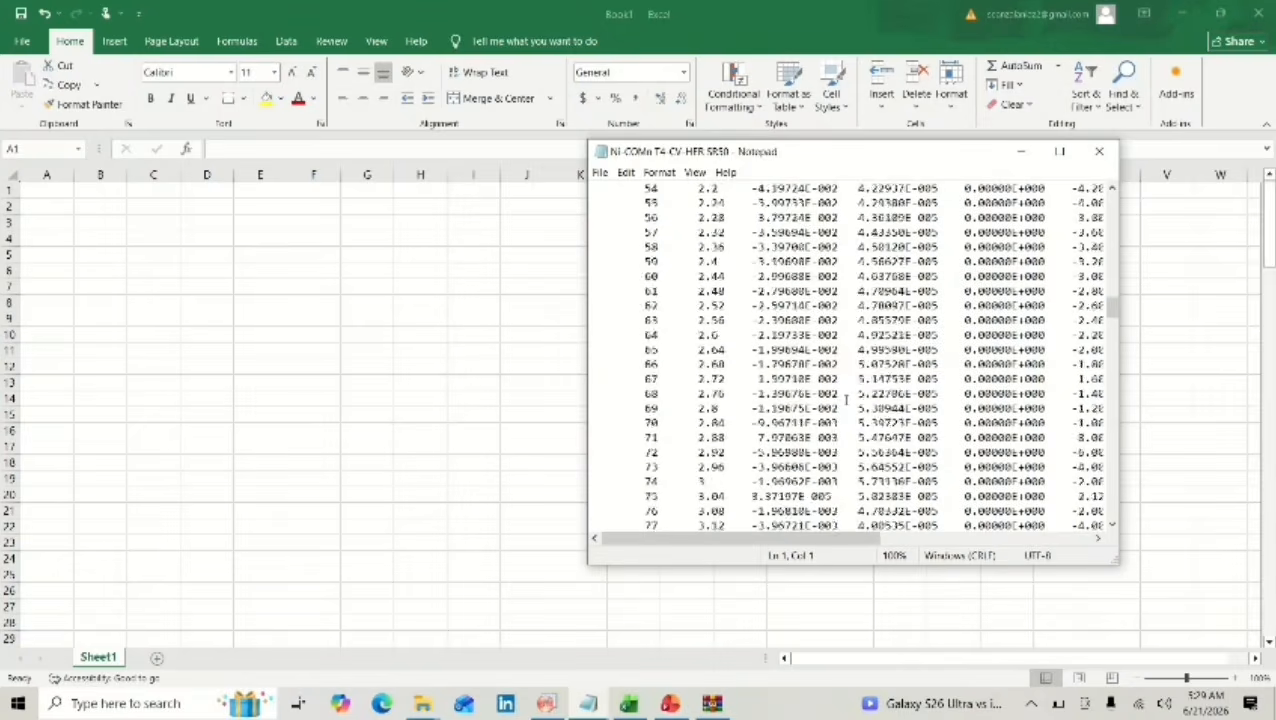
{"action": "scroll", "coordinate": [846, 398], "scroll_direction": "down", "scroll_amount": 10}
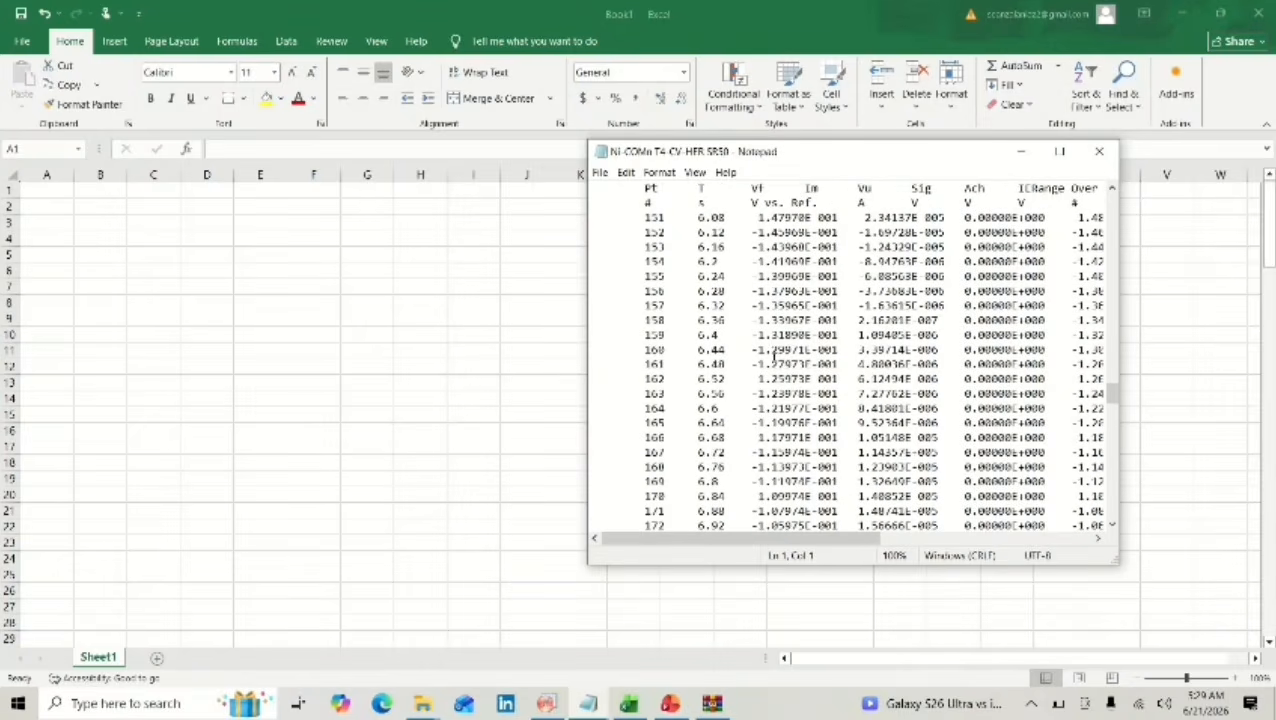
{"action": "left_click_drag", "start_coordinate": [634, 199], "coordinate": [1087, 594]}
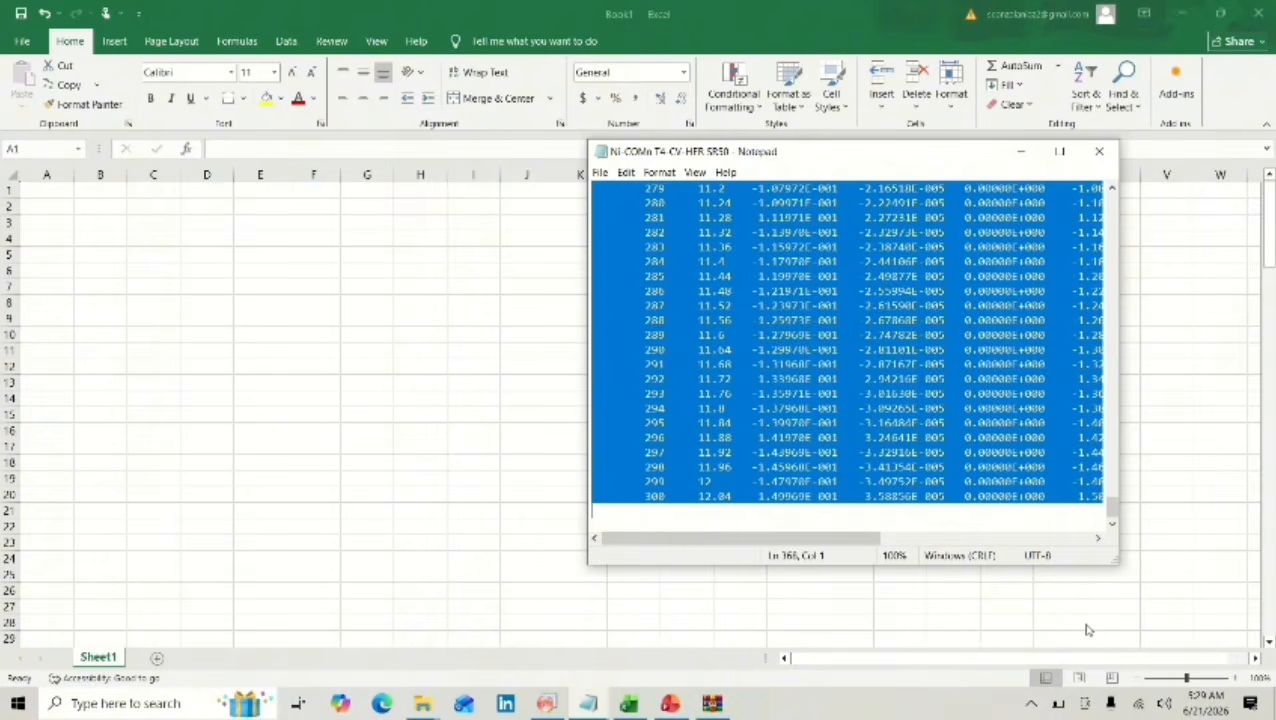
{"action": "left_click", "coordinate": [70, 192]}
{"action": "key", "text": "ctrl+v"}
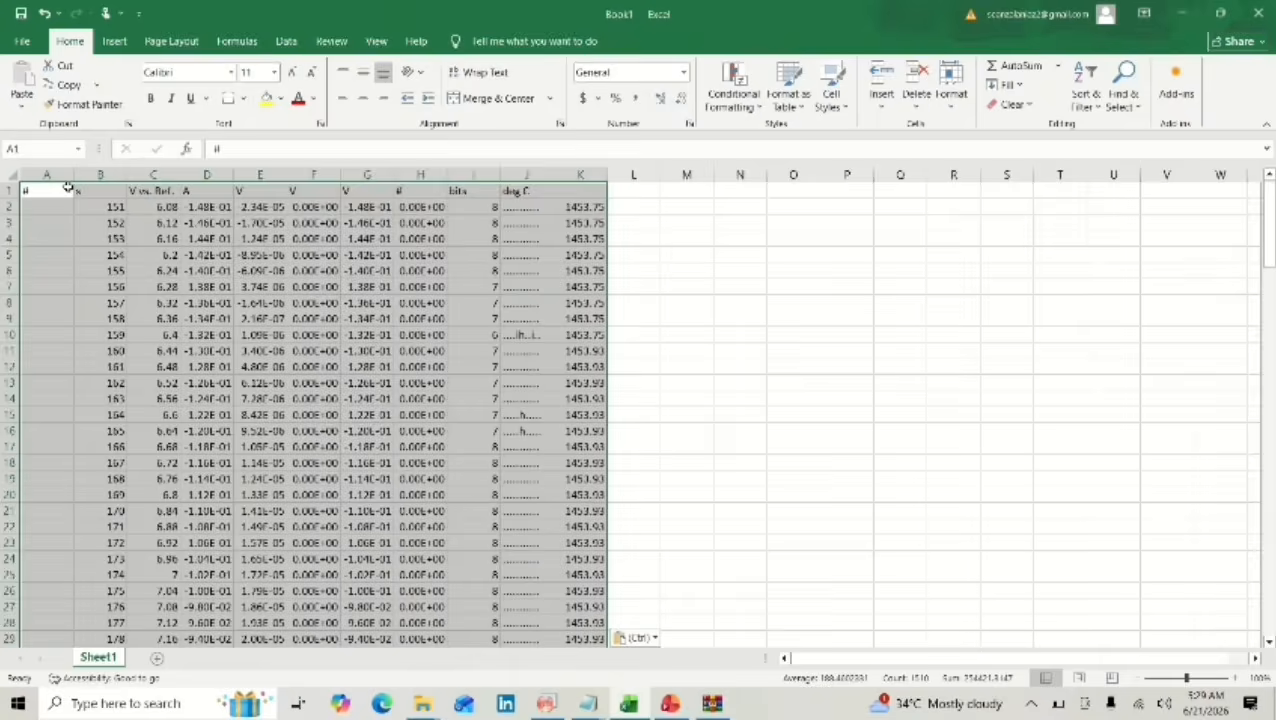
Copy Excel column E with the SR50 current data into column F(Y) of the OriginPro worksheet.
{"action": "left_click", "coordinate": [250, 174]}
{"action": "key", "text": "ctrl+c"}
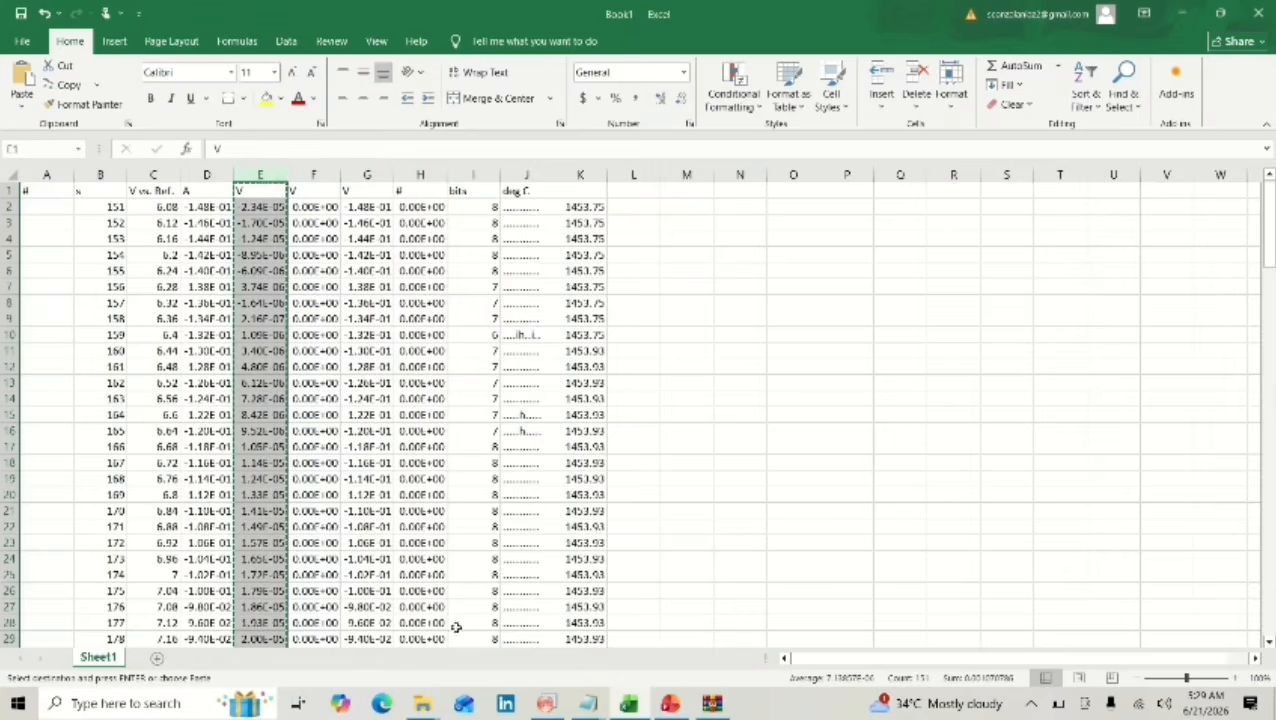
{"action": "mouse_move", "coordinate": [545, 705]}
{"action": "left_click", "coordinate": [518, 660]}
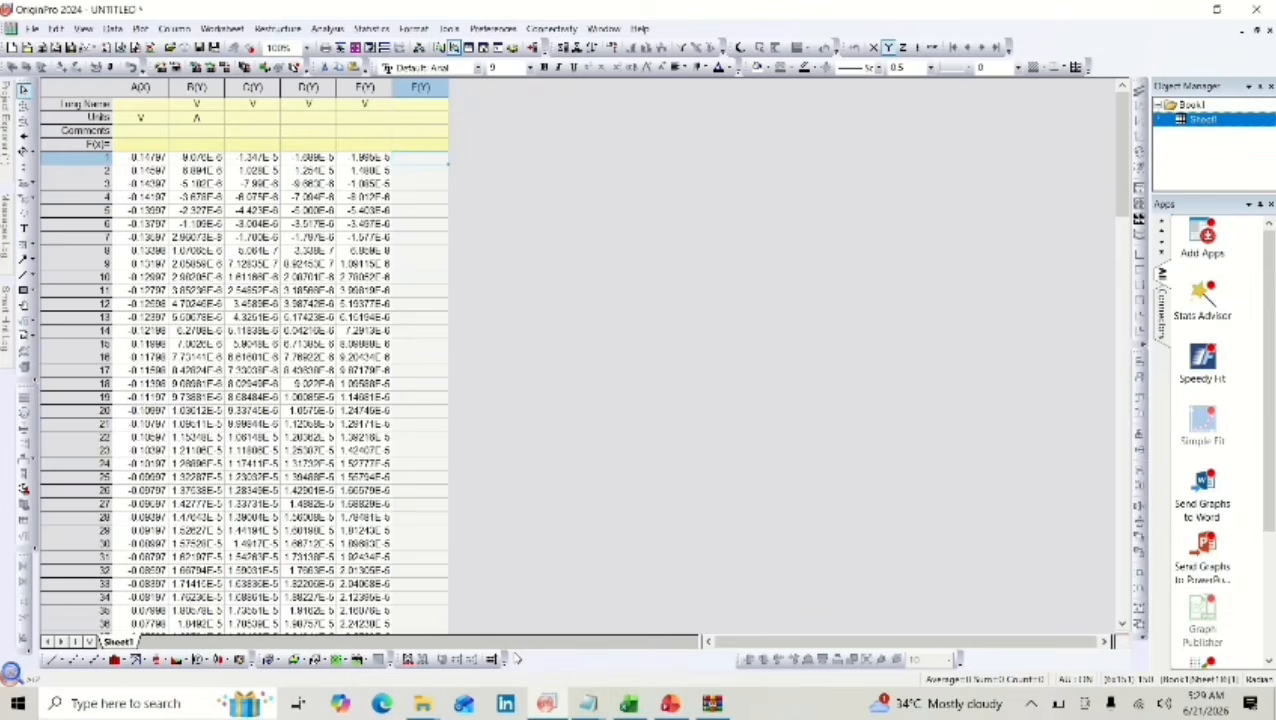
{"action": "key", "text": "ctrl+v"}
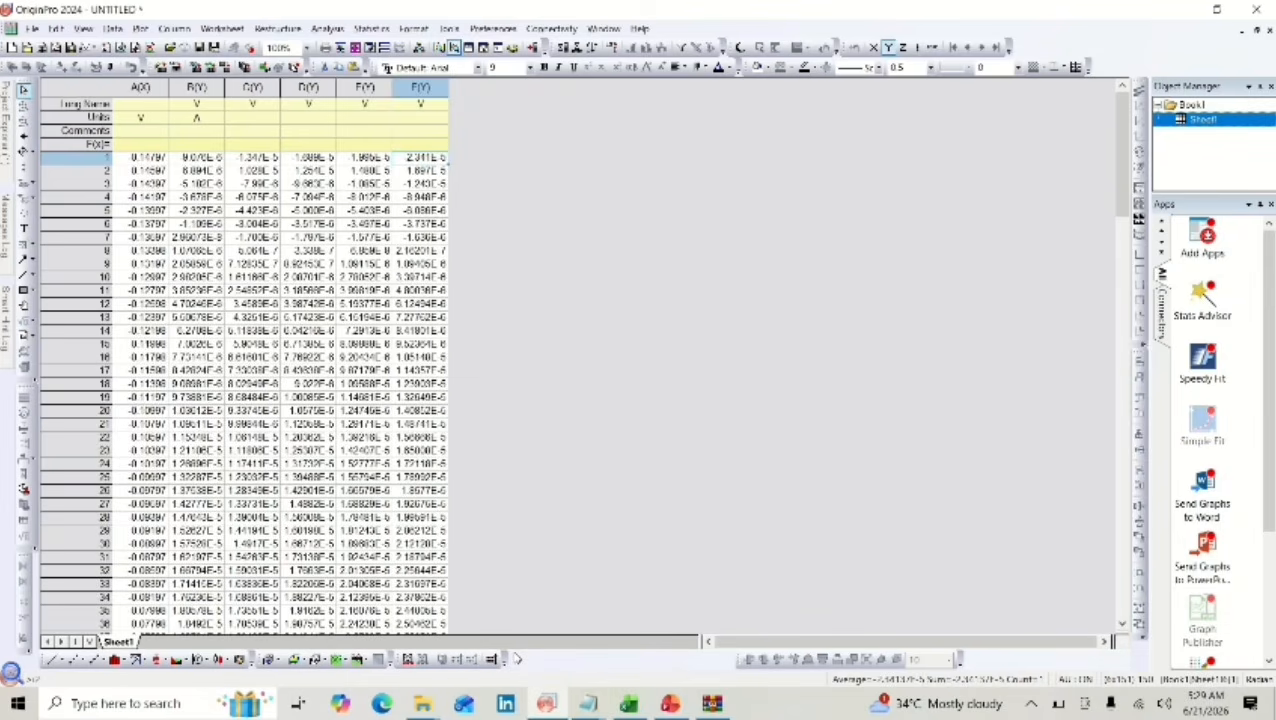
Set the long names of worksheet columns B(Y) to F(Y) to 10, 20, 30, 40 and 50.
{"action": "left_click", "coordinate": [200, 106]}
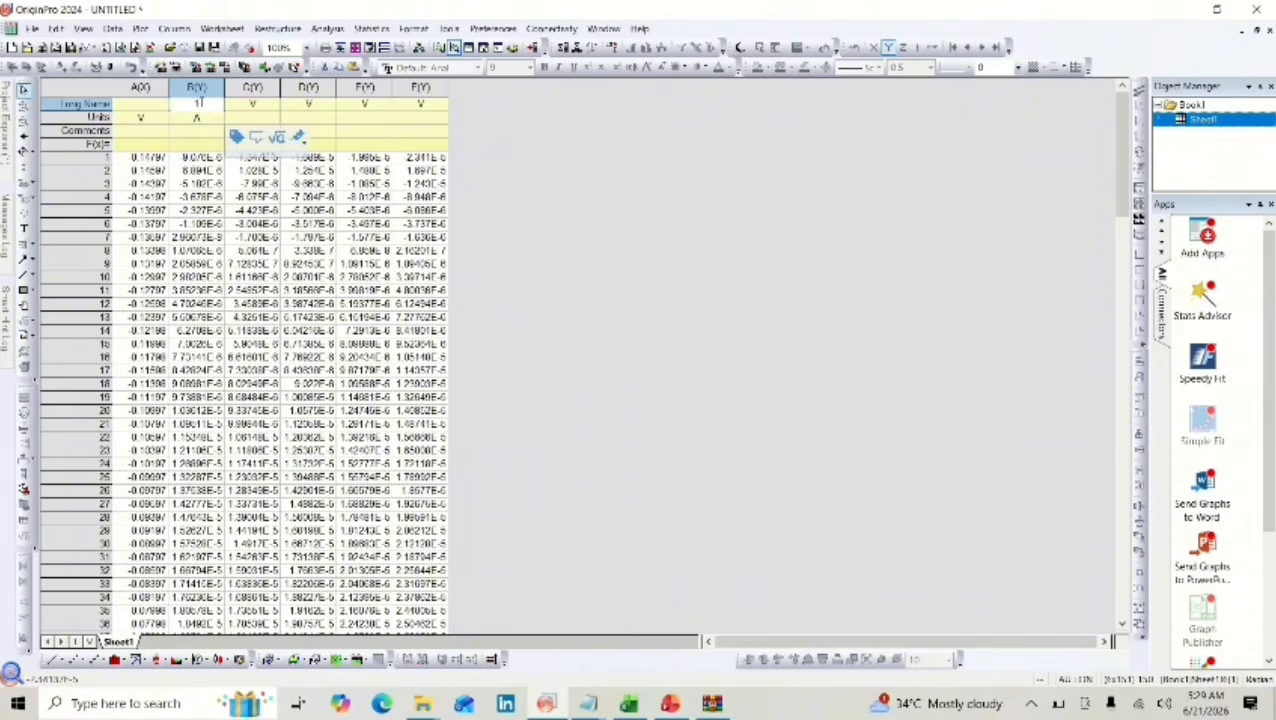
{"action": "left_click", "coordinate": [248, 106]}
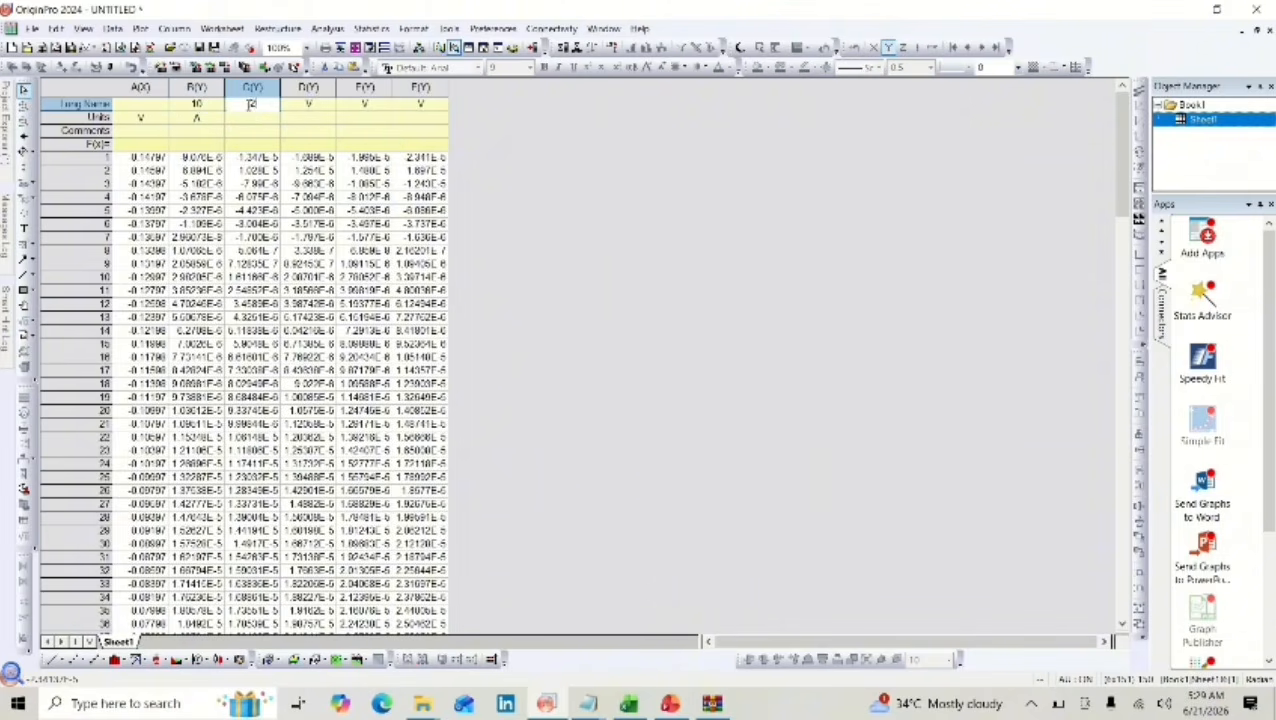
{"action": "type", "text": "20"}
{"action": "left_click", "coordinate": [307, 105]}
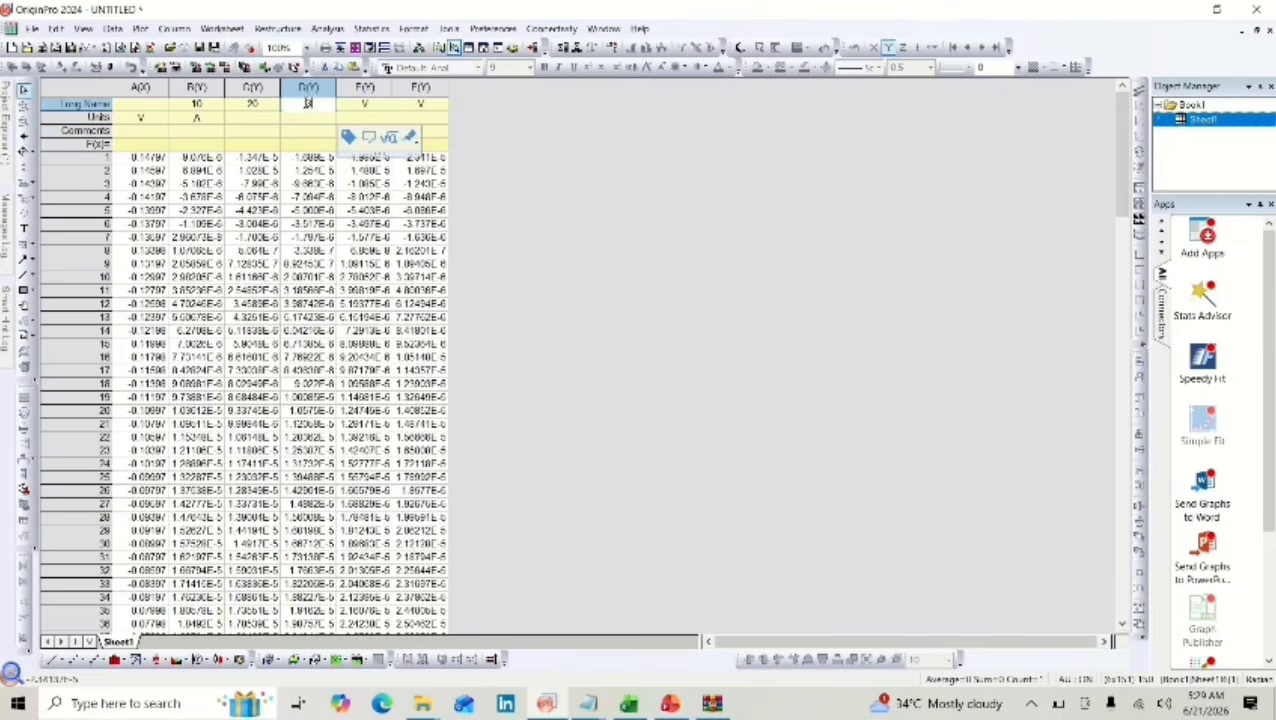
{"action": "left_click", "coordinate": [366, 105]}
{"action": "type", "text": "40"}
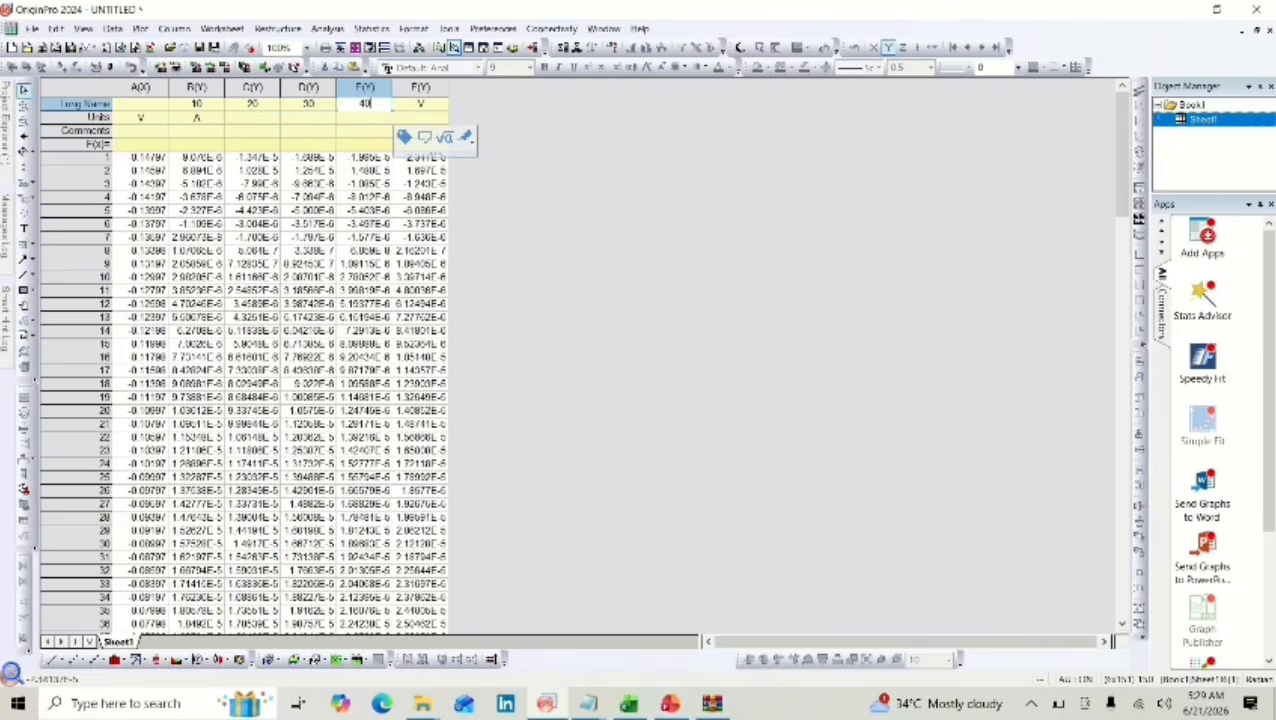
{"action": "left_click", "coordinate": [424, 108]}
{"action": "type", "text": "50"}
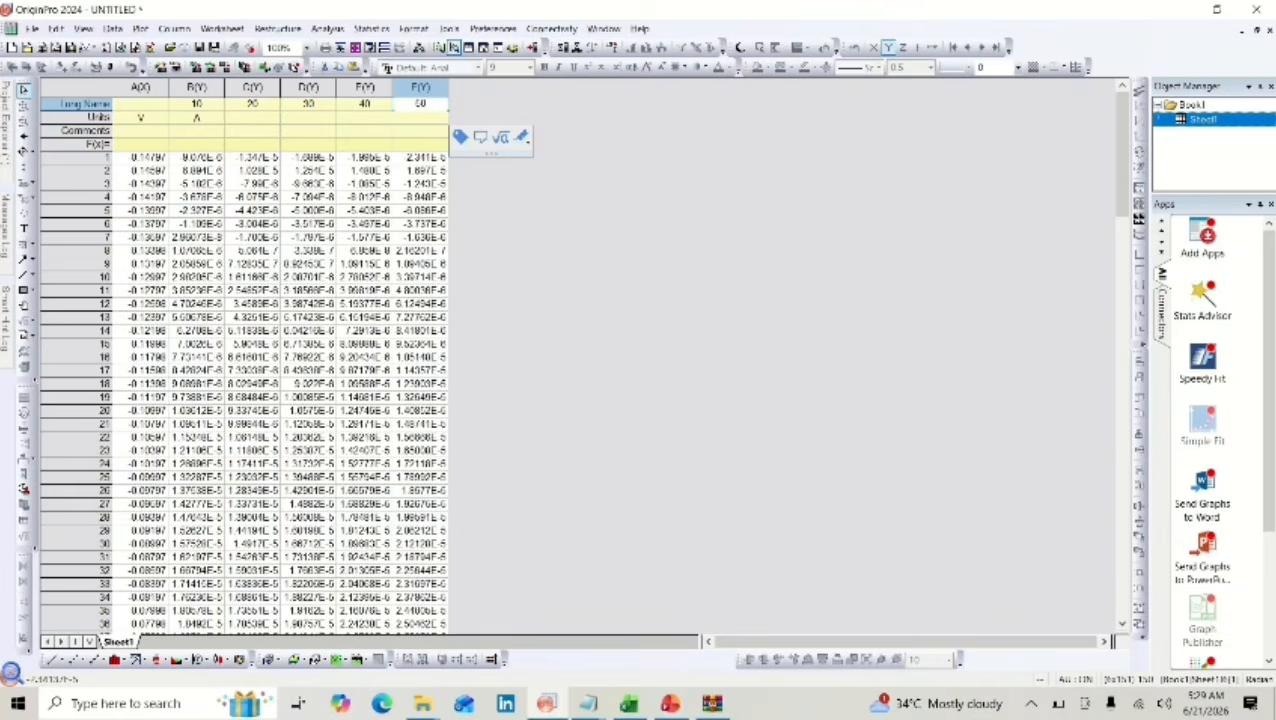
{"action": "key", "text": "Return"}
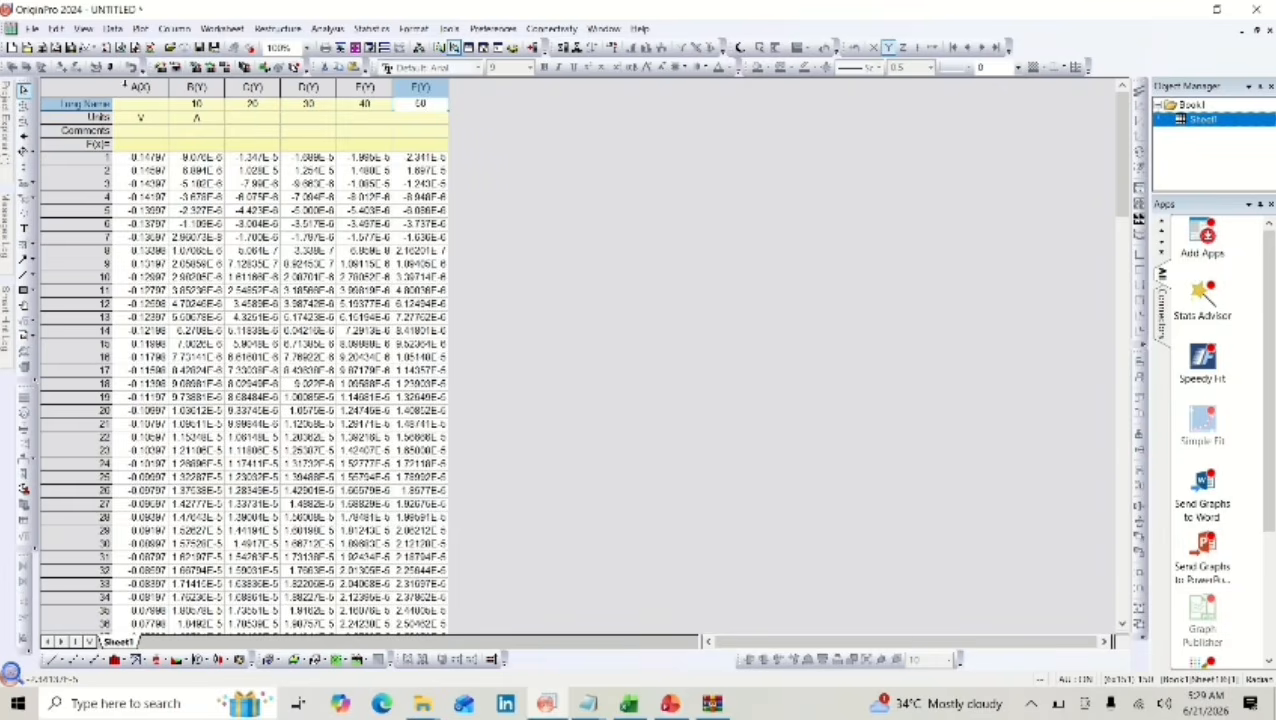
Convert the potentials in column A(X) with the column formula Col(A)+0.244+14*0.059.
{"action": "left_click", "coordinate": [131, 88]}
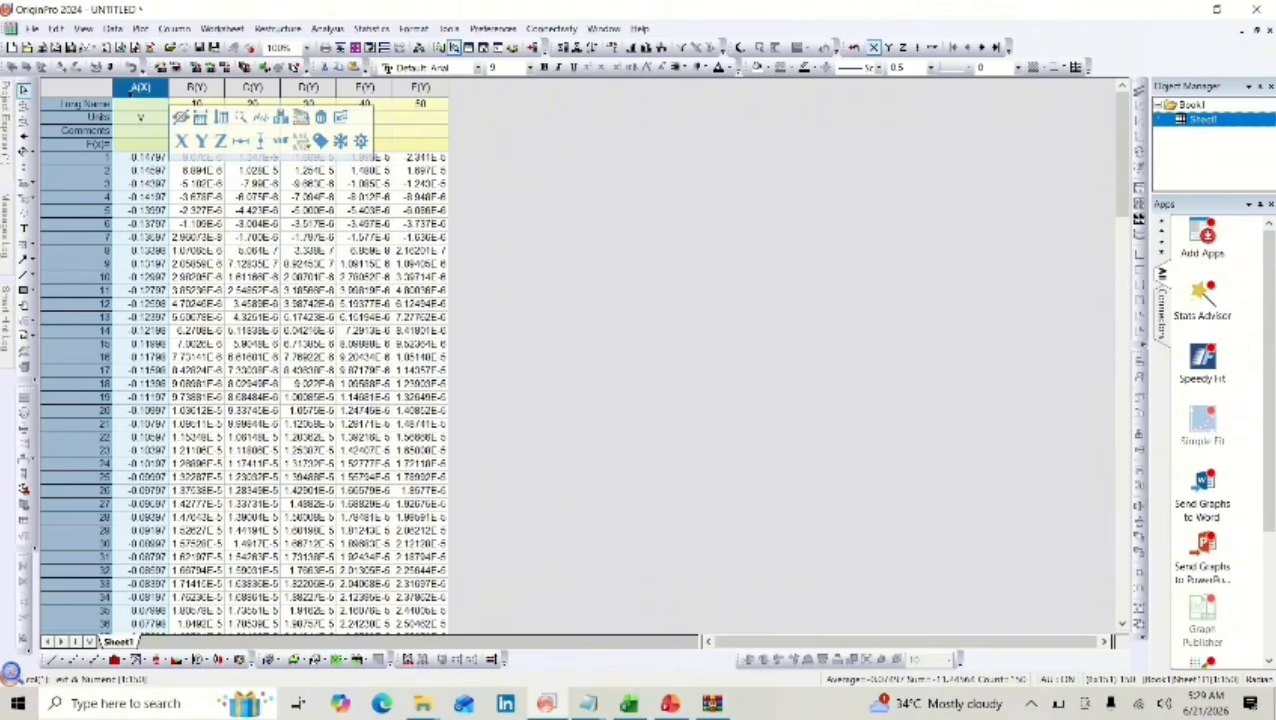
{"action": "key", "text": "ctrl+q"}
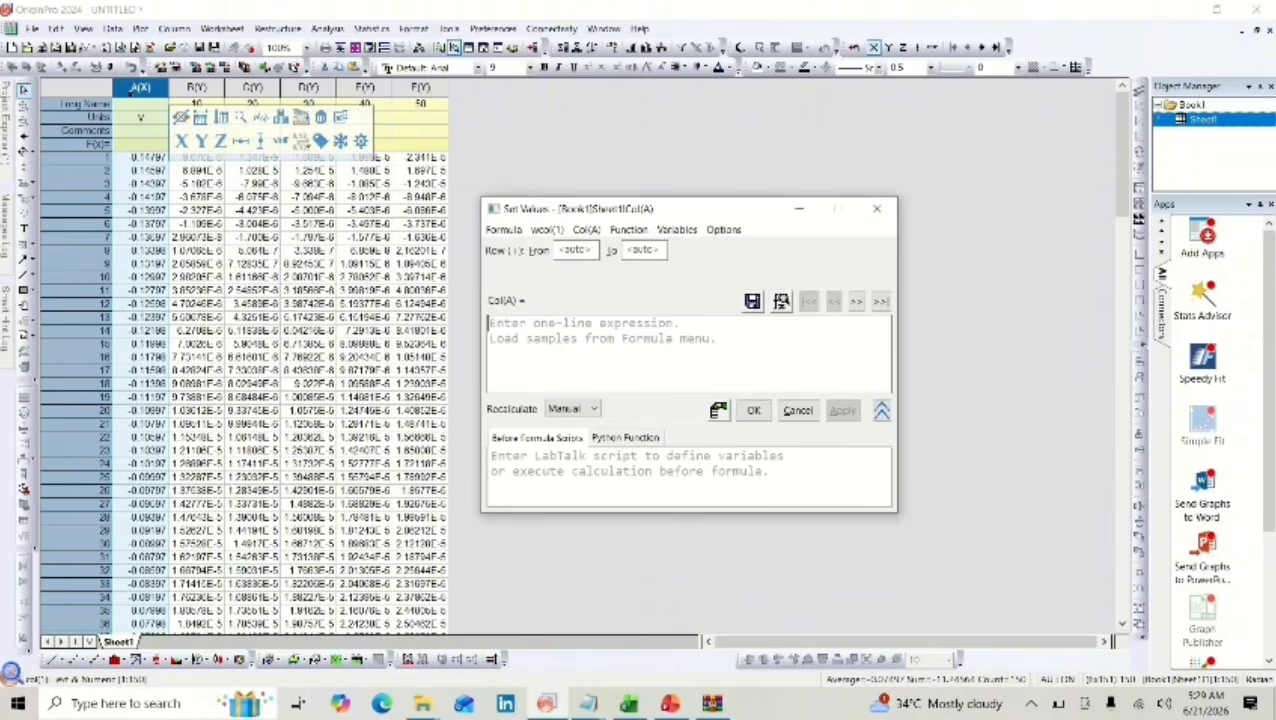
{"action": "type", "text": "Col"}
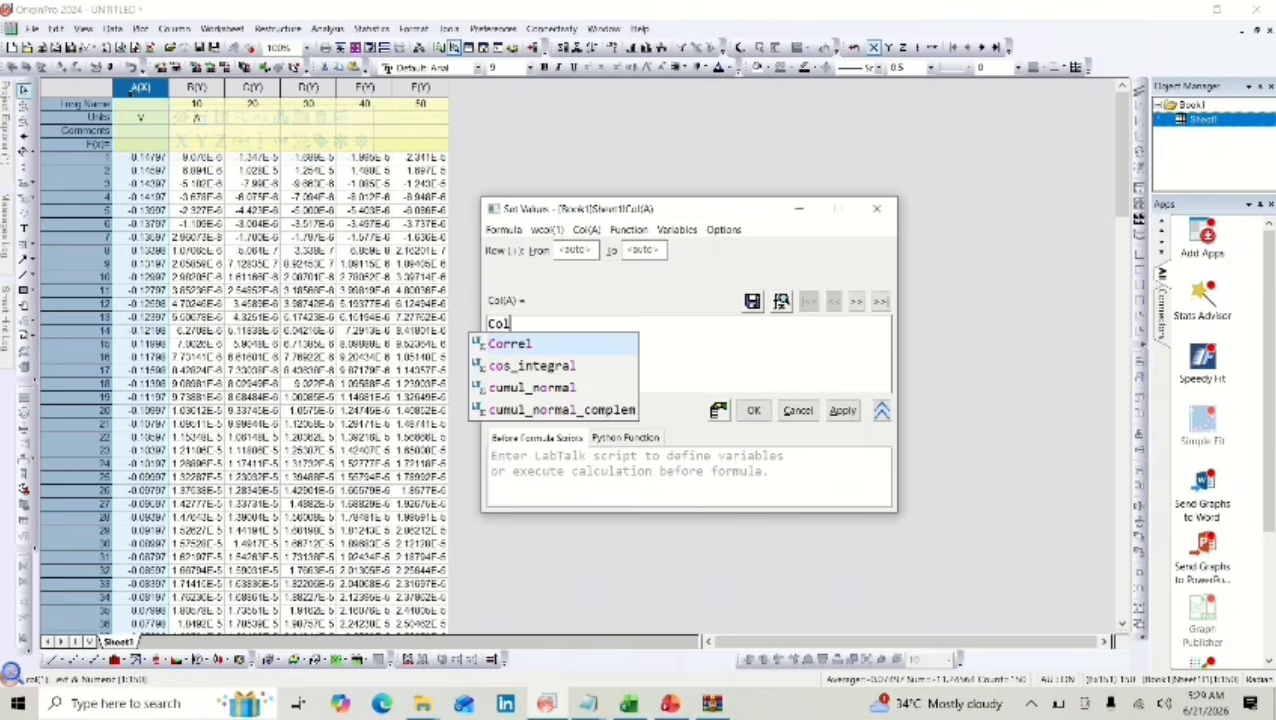
{"action": "type", "text": "(A)+"}
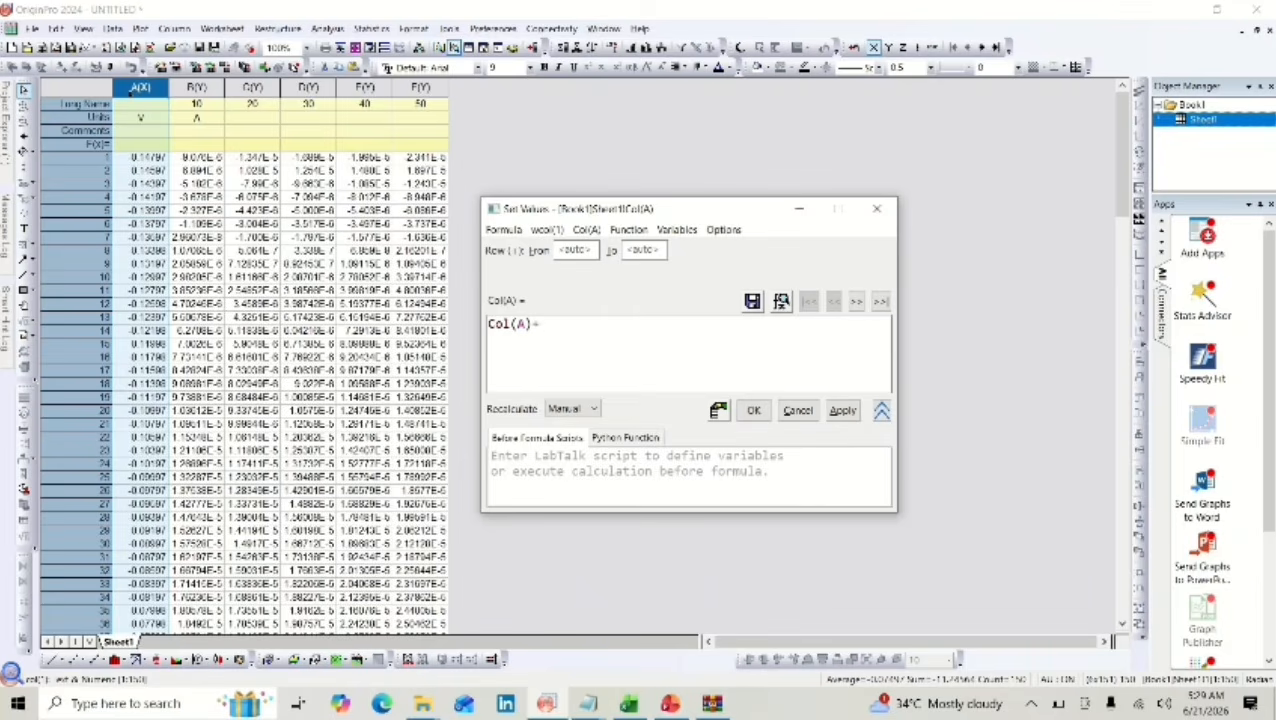
{"action": "type", "text": "0"}
{"action": "type", "text": ".0244"}
{"action": "key", "text": "BackSpace"}
{"action": "key", "text": "BackSpace"}
{"action": "key", "text": "BackSpace"}
{"action": "key", "text": "BackSpace"}
{"action": "type", "text": "244+14^0.059"}
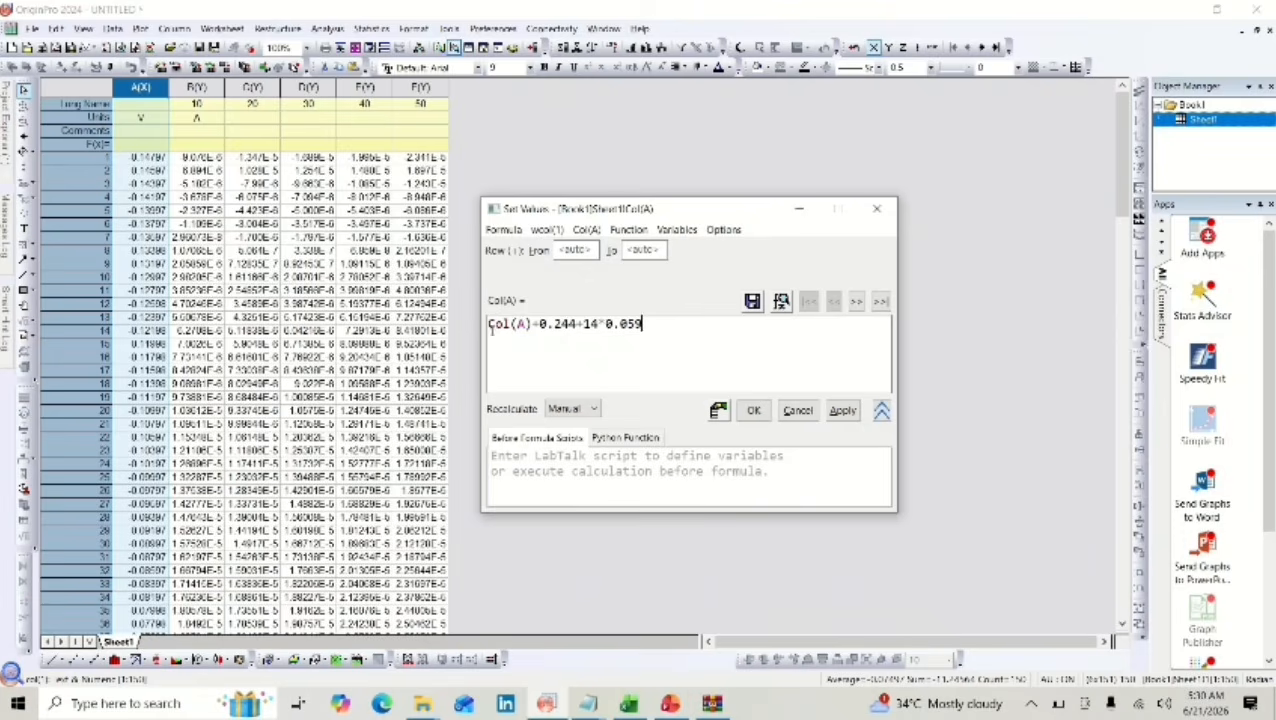
{"action": "left_click", "coordinate": [842, 410]}
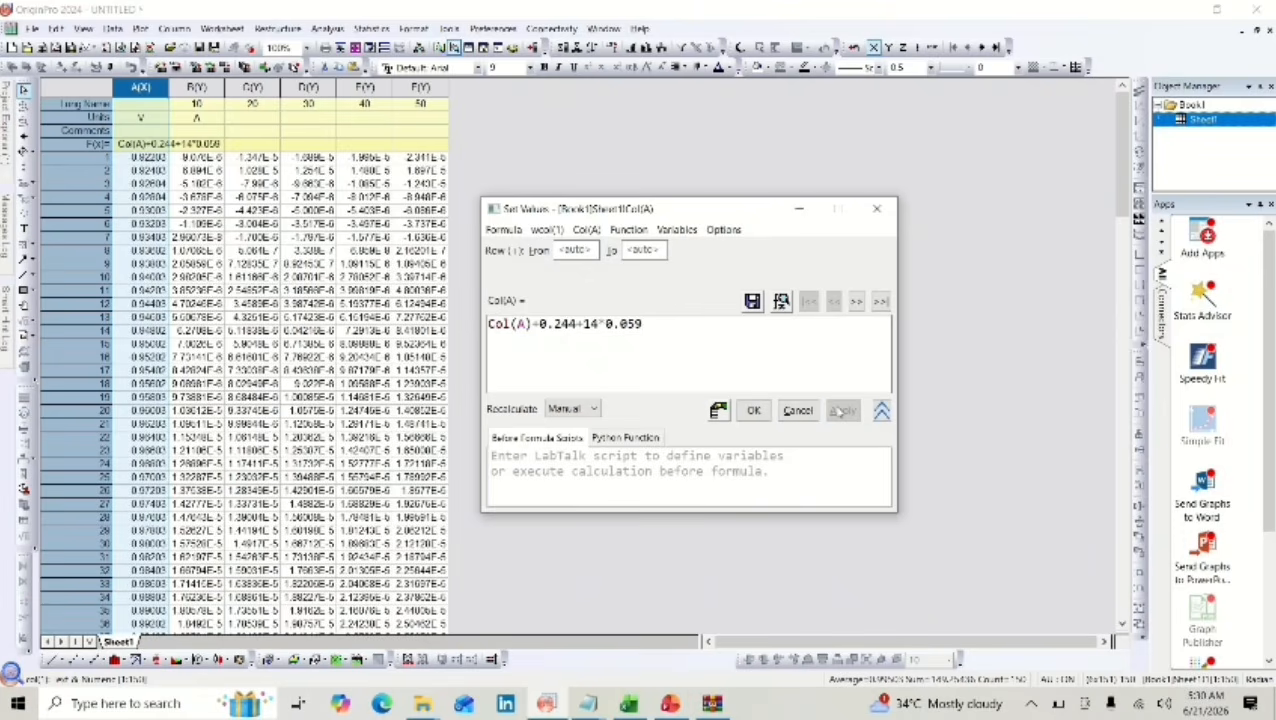
{"action": "left_click", "coordinate": [756, 411]}
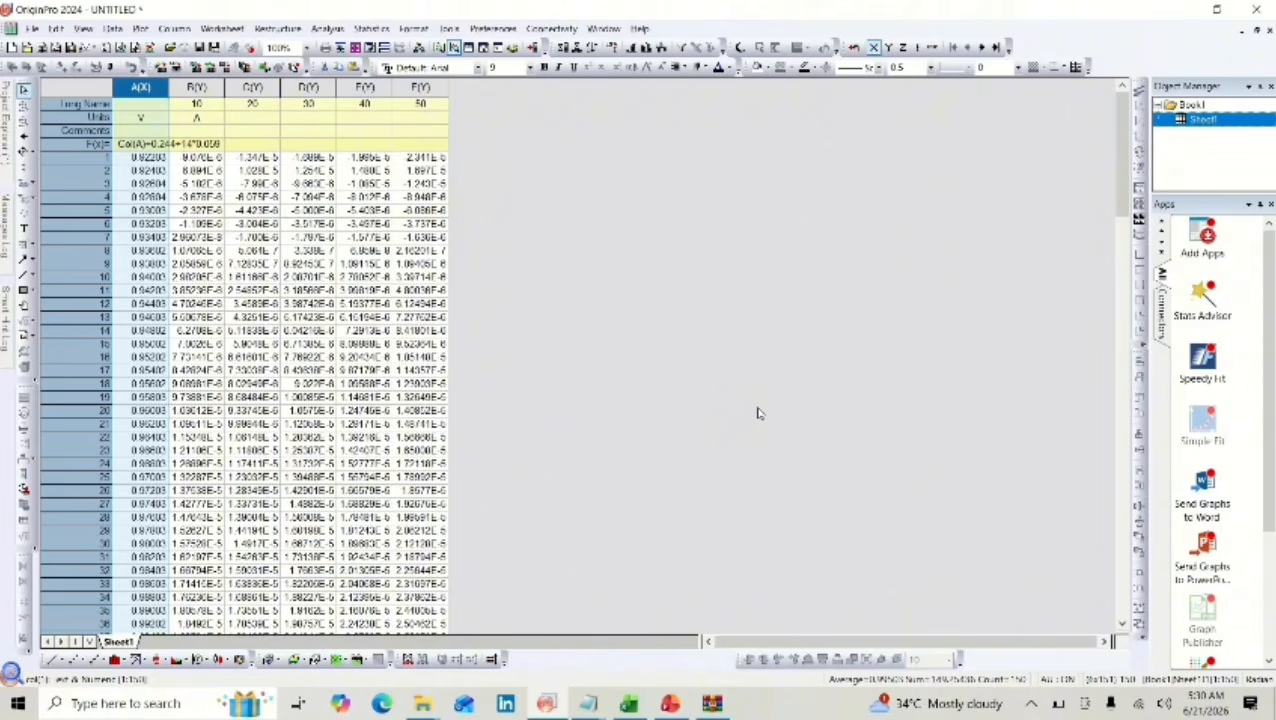
Plot the whole worksheet, columns A(X) to F(Y), as a line graph.
{"action": "left_click", "coordinate": [90, 87]}
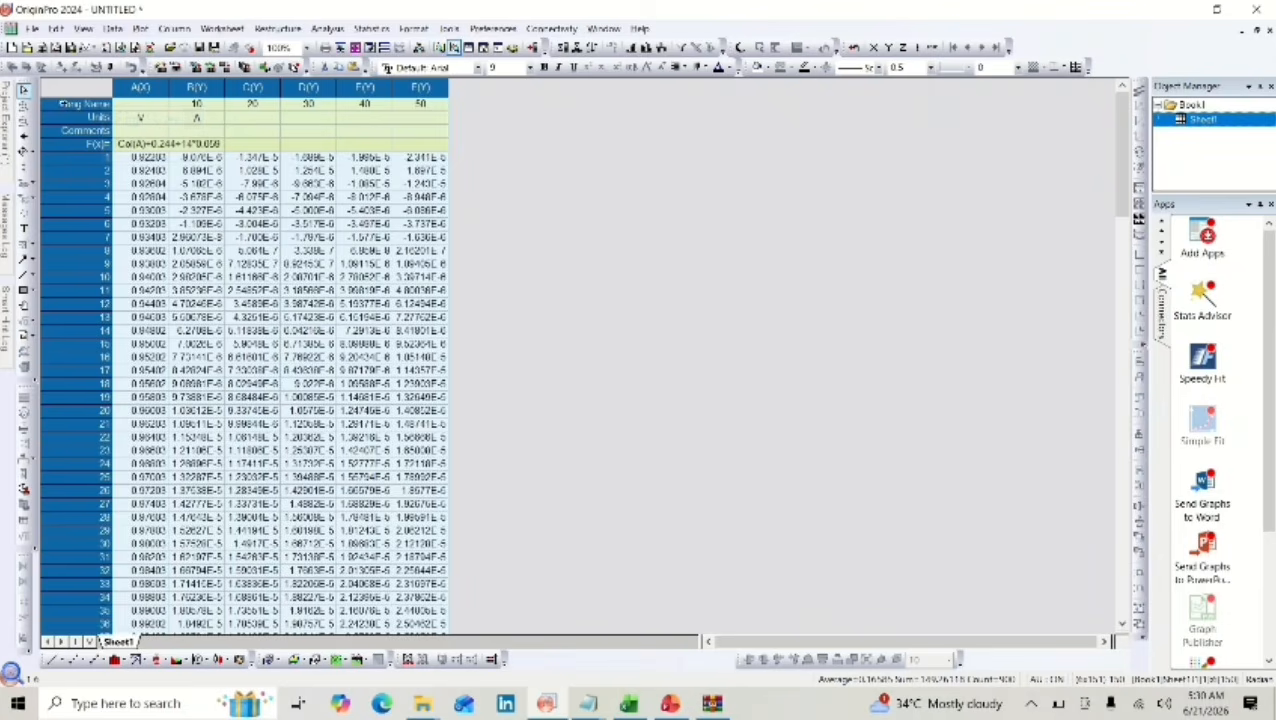
{"action": "left_click", "coordinate": [54, 660]}
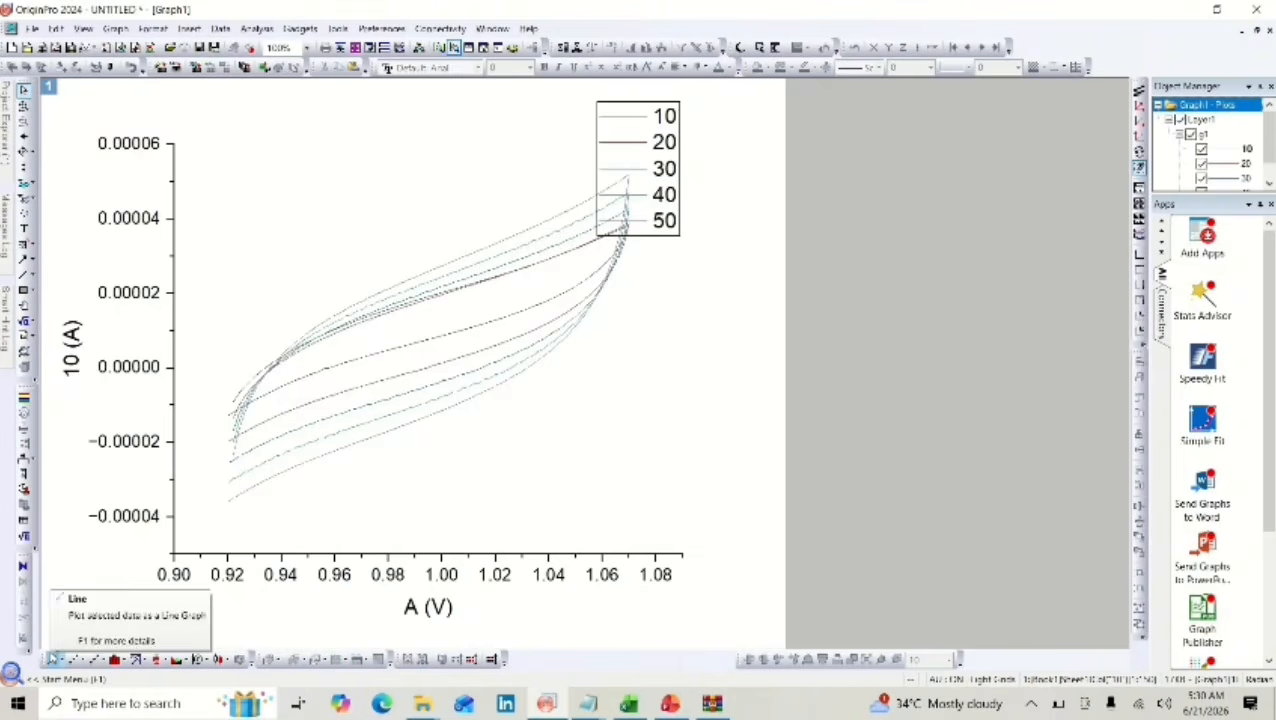
{"action": "left_click", "coordinate": [665, 232]}
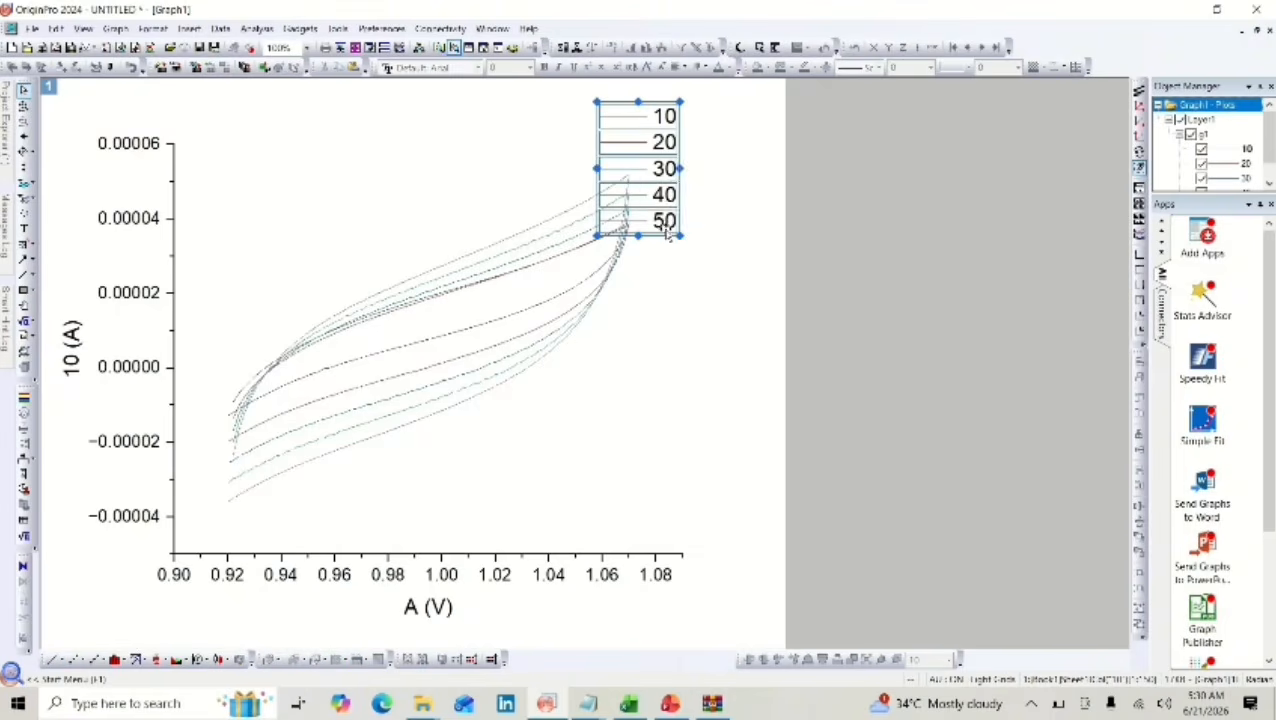
{"action": "left_click", "coordinate": [723, 273]}
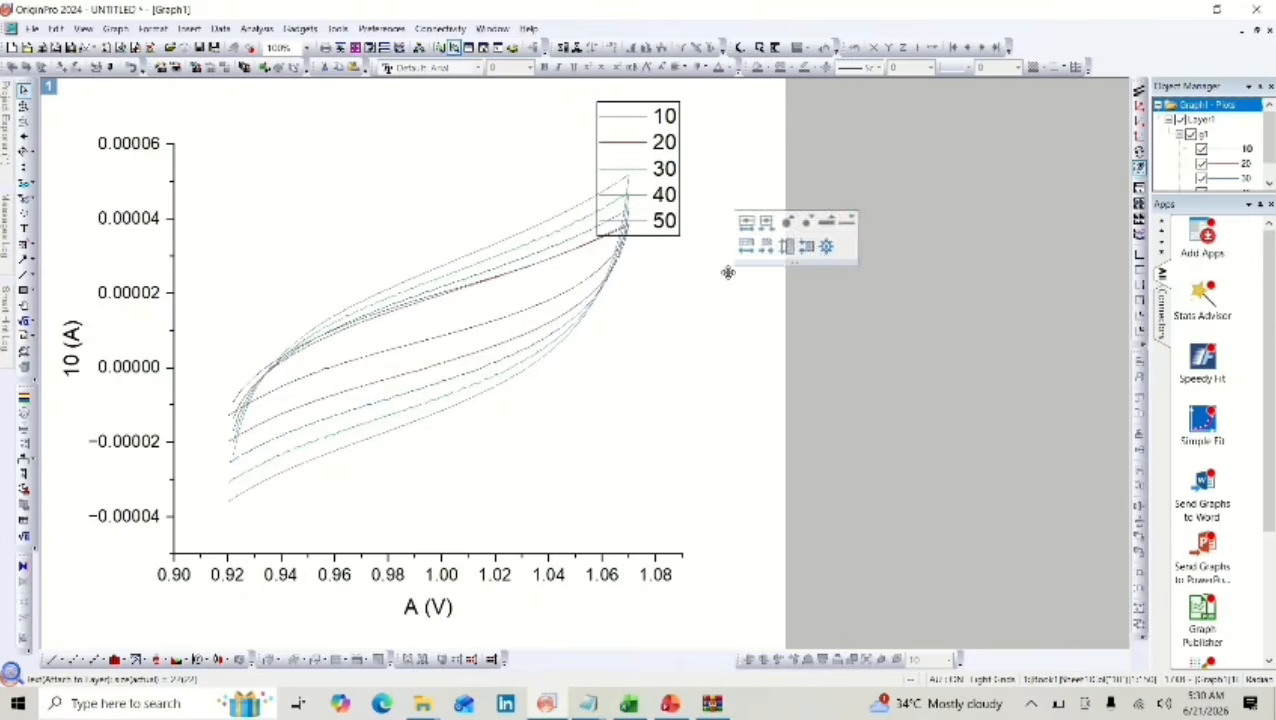
Open the graph legend for text editing and change its first entry to "10 SR".
{"action": "double_click", "coordinate": [655, 200]}
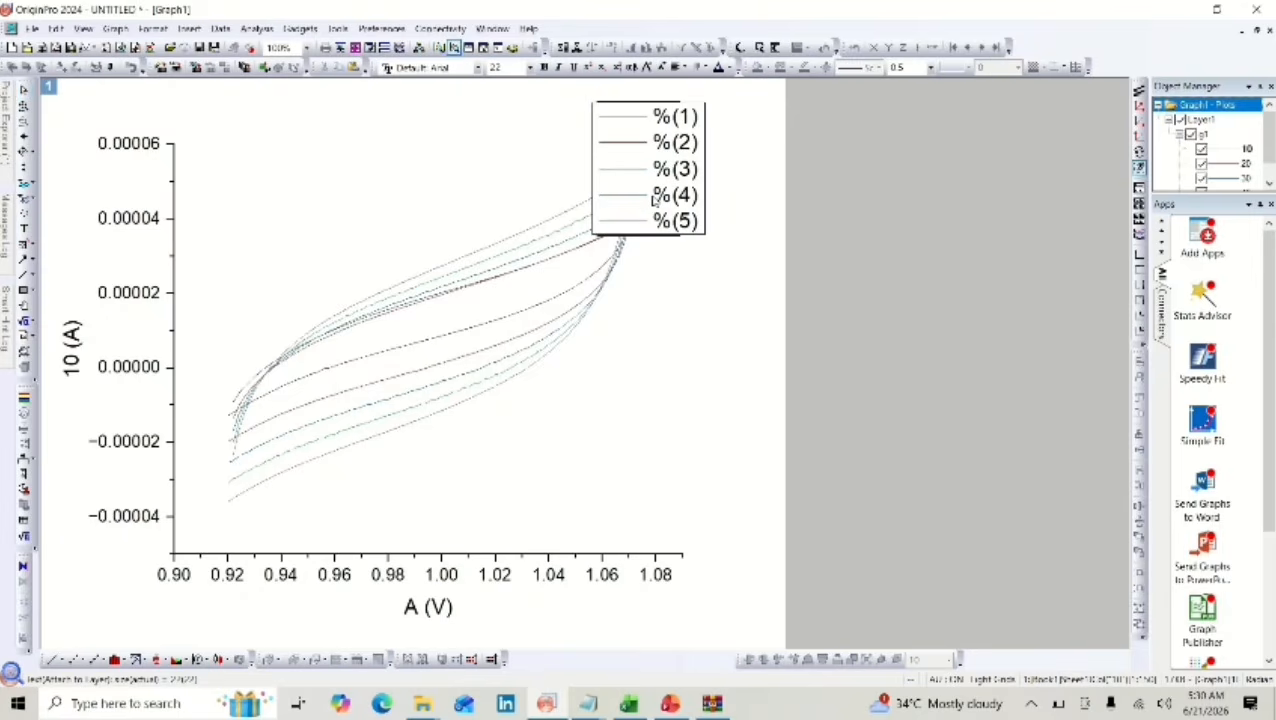
{"action": "double_click", "coordinate": [655, 197]}
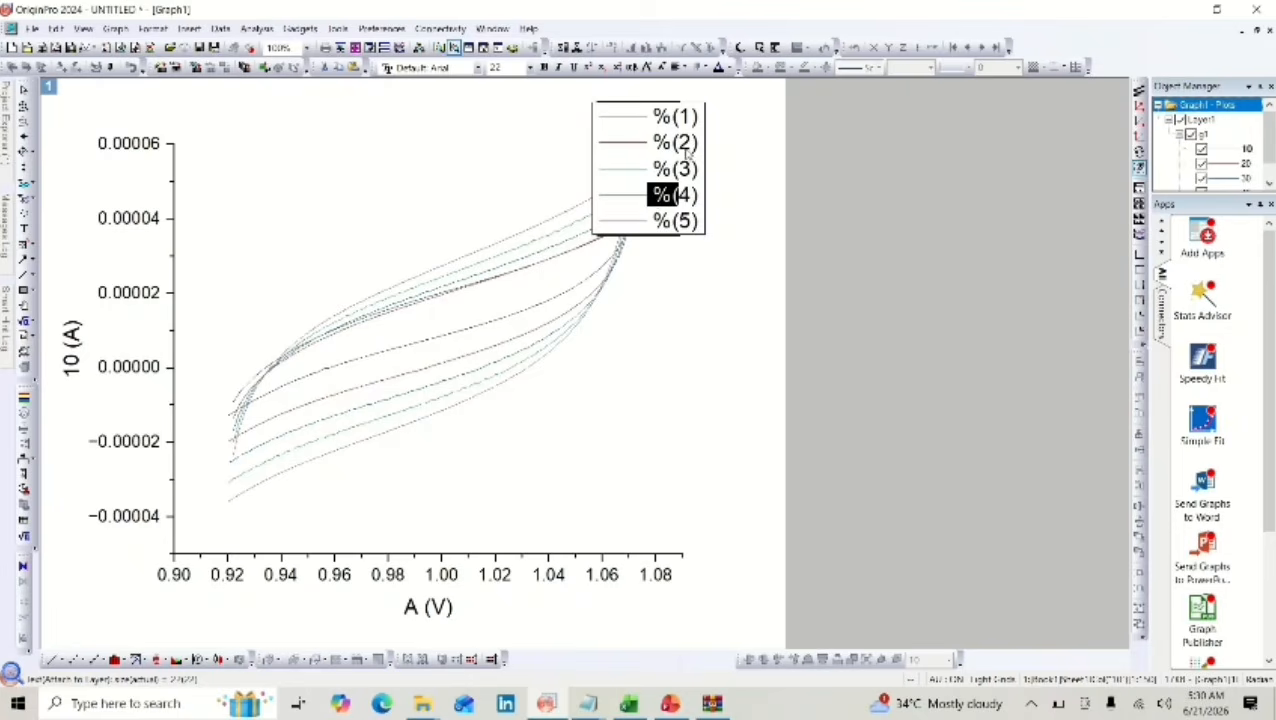
{"action": "left_click", "coordinate": [703, 117]}
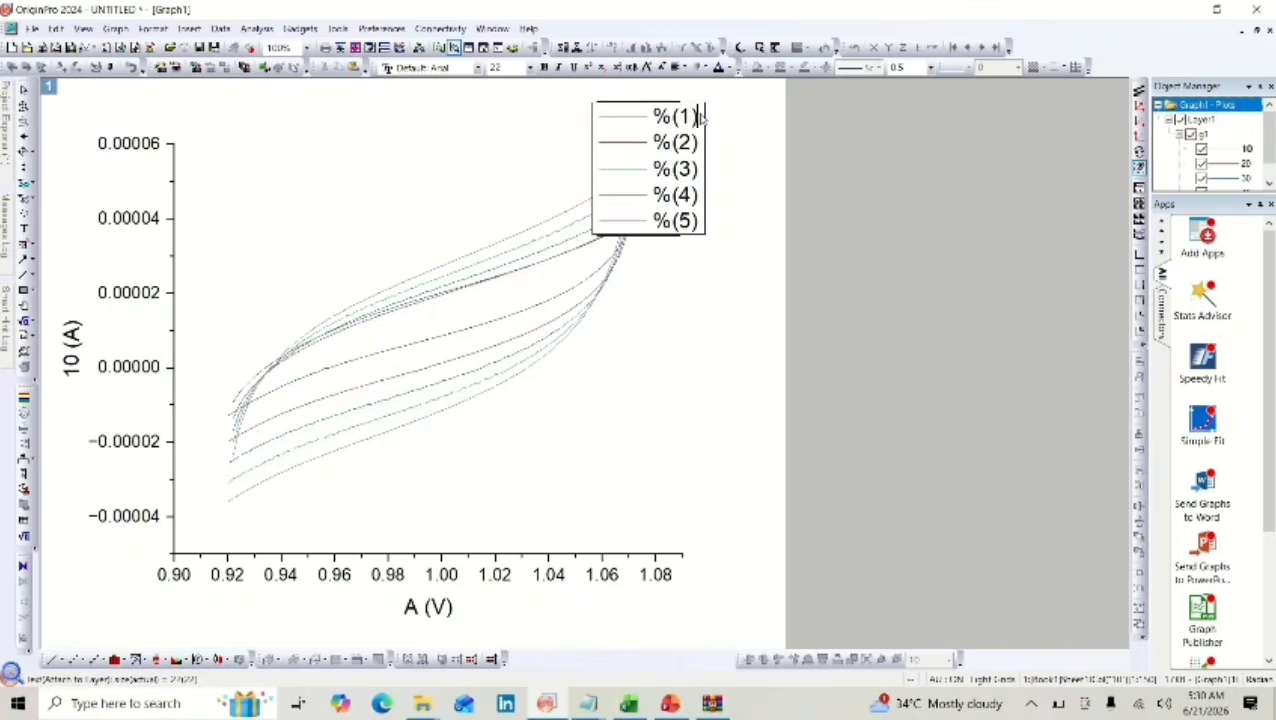
{"action": "key", "text": "BackSpace"}
{"action": "key", "text": "BackSpace"}
{"action": "key", "text": "BackSpace"}
{"action": "key", "text": "BackSpace"}
{"action": "type", "text": "10 SR"}
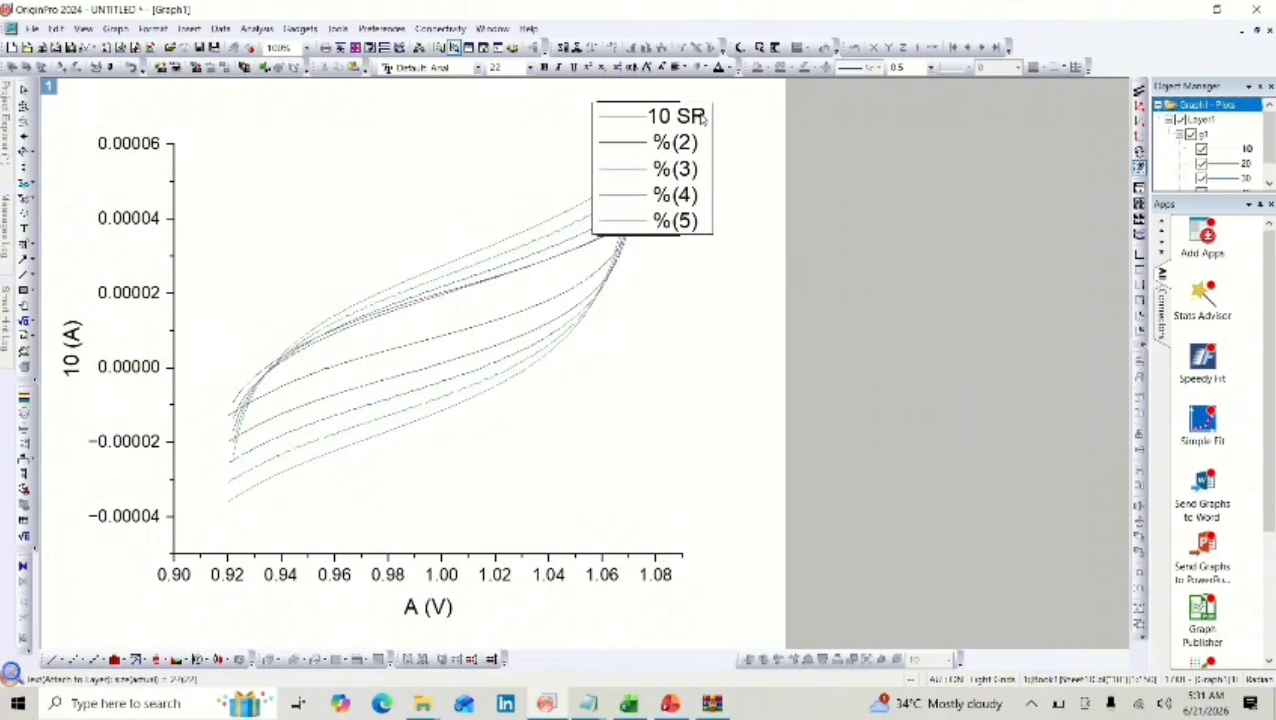
Change the second and third legend entries to "20 SR" and "30 SR".
{"action": "left_click_drag", "start_coordinate": [705, 143], "coordinate": [653, 143]}
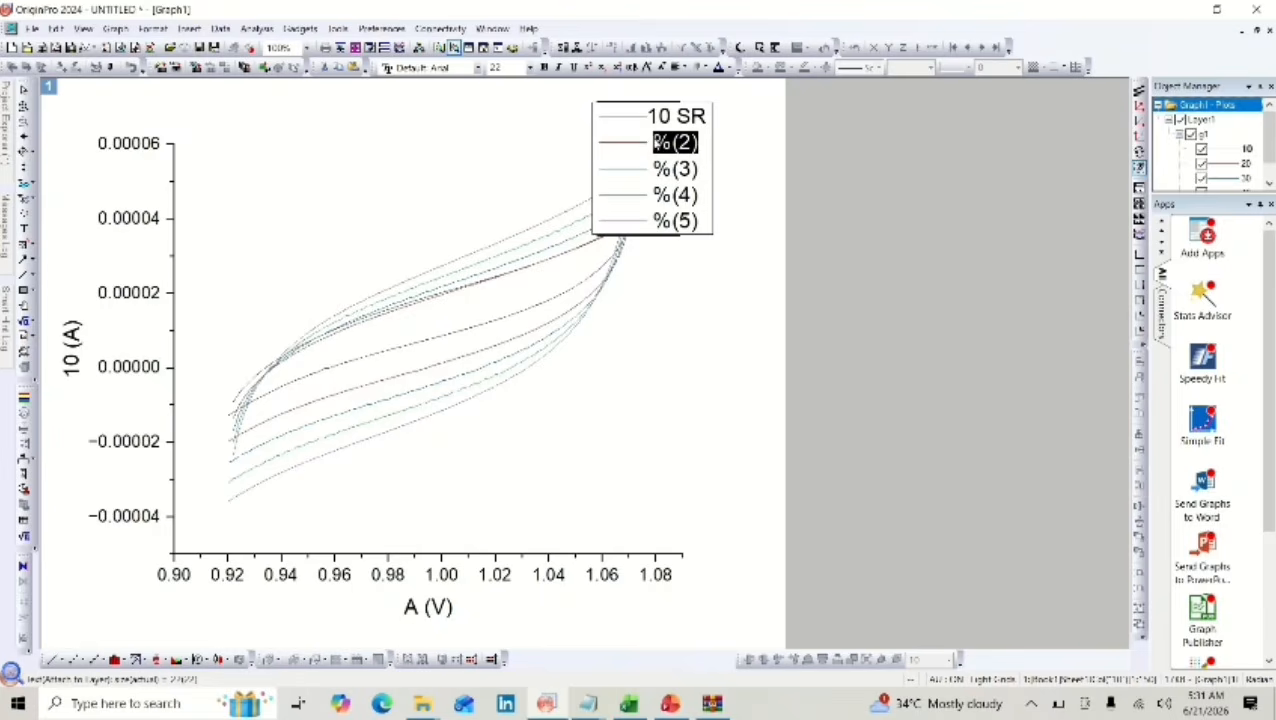
{"action": "key", "text": "BackSpace"}
{"action": "type", "text": "20 S"}
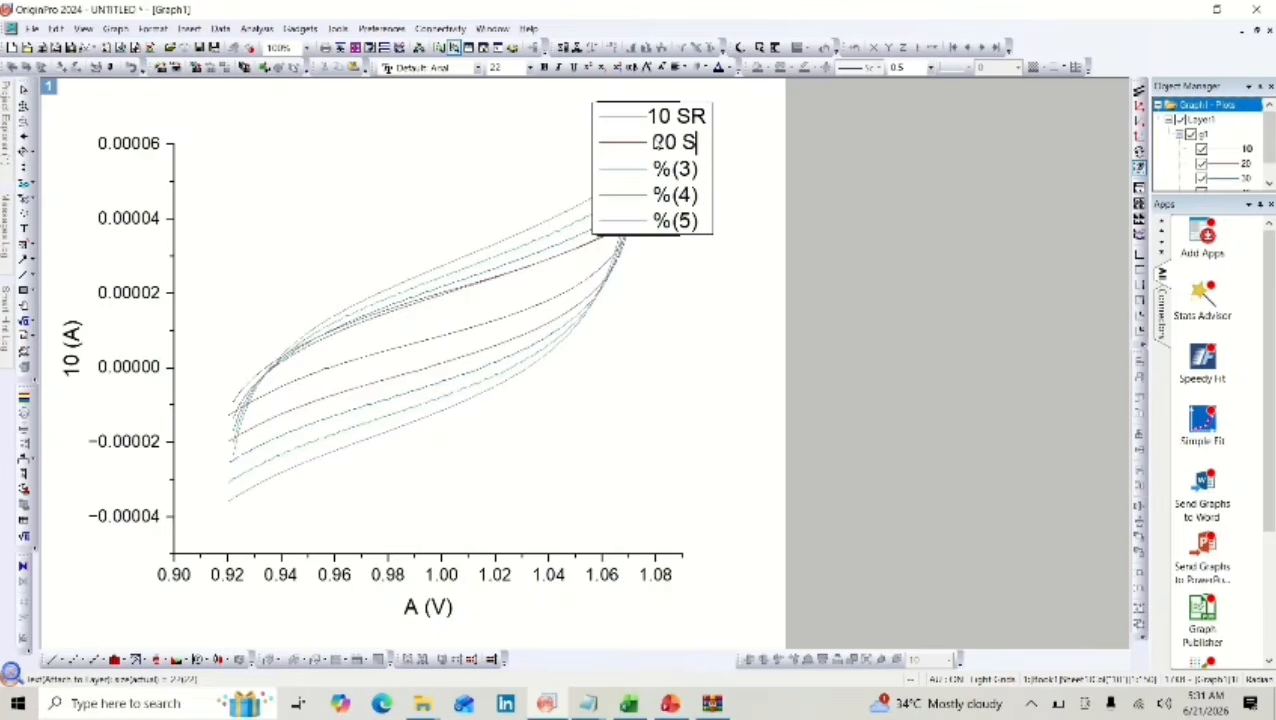
{"action": "type", "text": "R"}
{"action": "left_click_drag", "start_coordinate": [703, 169], "coordinate": [660, 170]}
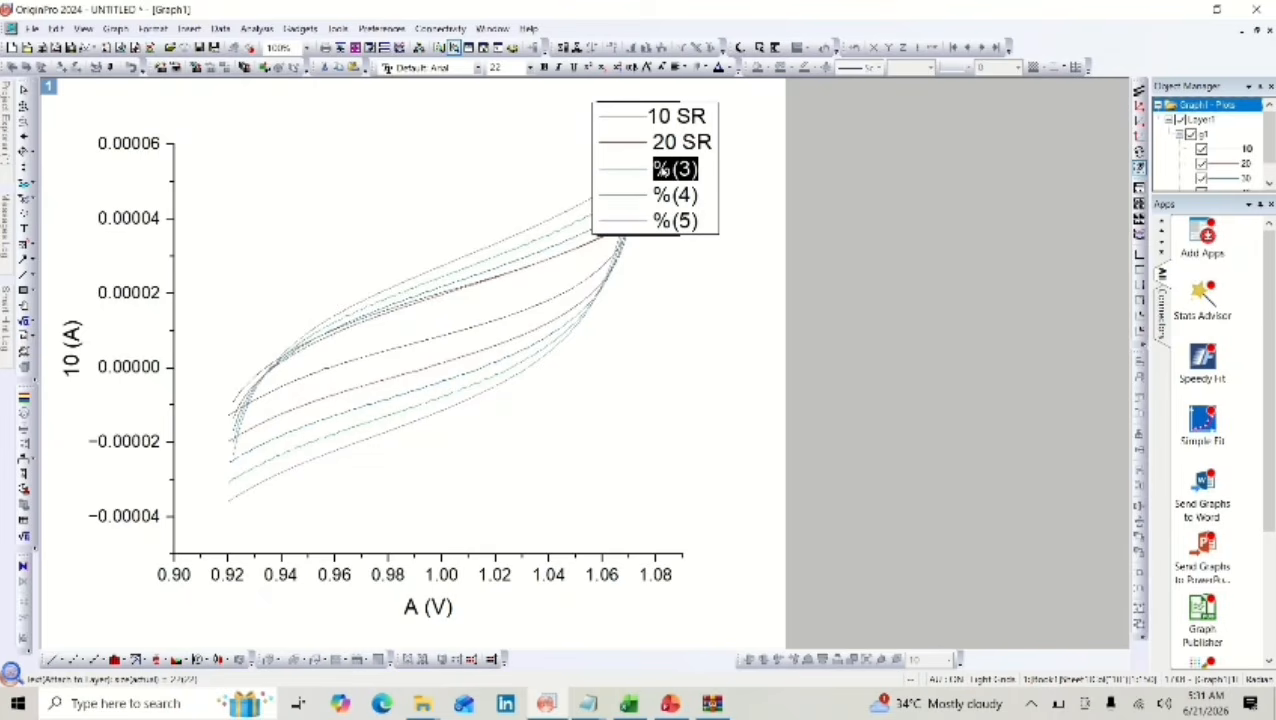
{"action": "key", "text": "BackSpace"}
{"action": "type", "text": "30 SR"}
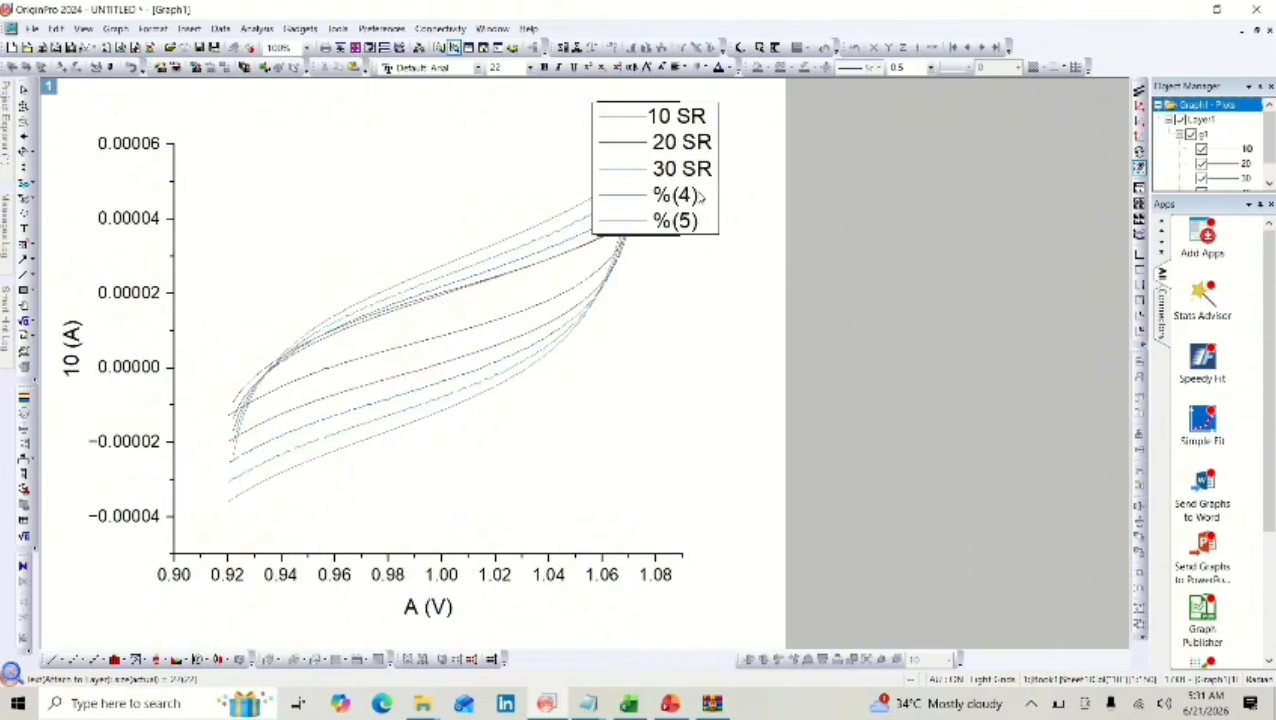
Replace the text of the fourth legend entry with "40 SR".
{"action": "left_click_drag", "start_coordinate": [703, 196], "coordinate": [661, 197]}
{"action": "key", "text": "BackSpace"}
{"action": "type", "text": "40 SR"}
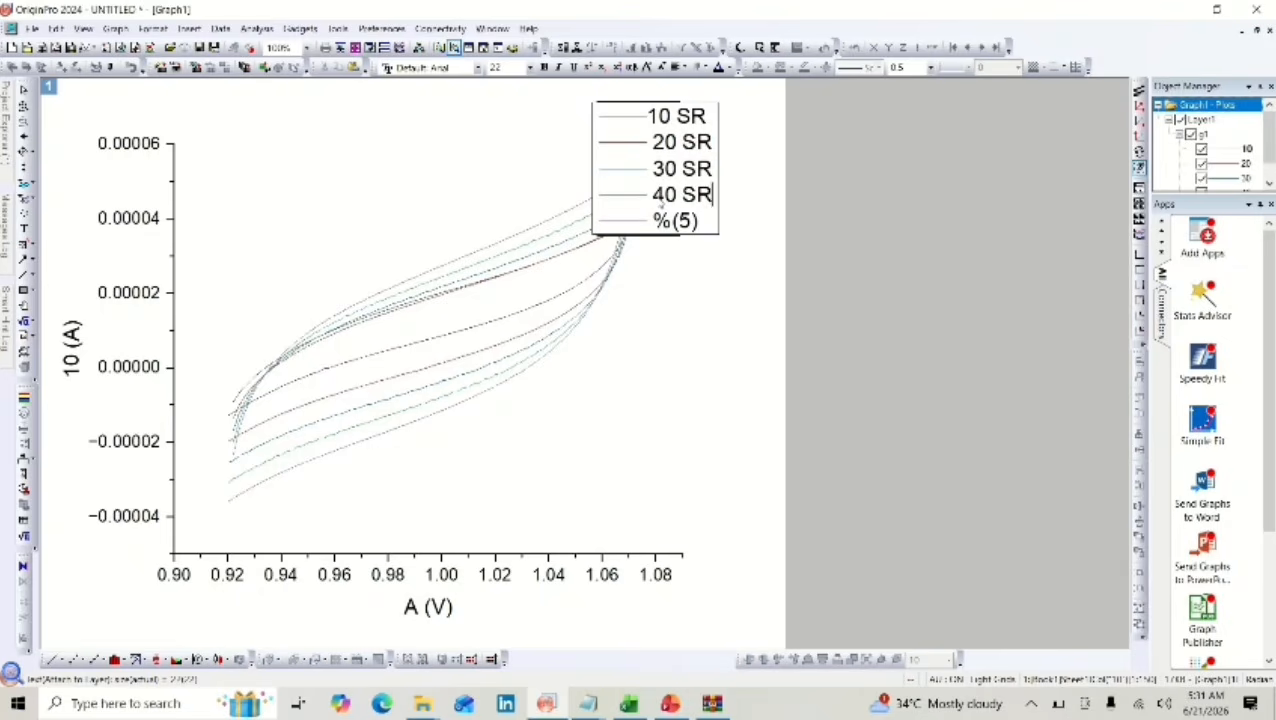
Replace the text of the fifth legend entry with "50 SR" and finish editing the legend.
{"action": "key", "text": "Down"}
{"action": "key", "text": "shift+Left"}
{"action": "key", "text": "shift+Left"}
{"action": "key", "text": "shift+Left"}
{"action": "key", "text": "shift+Left"}
{"action": "key", "text": "BackSpace"}
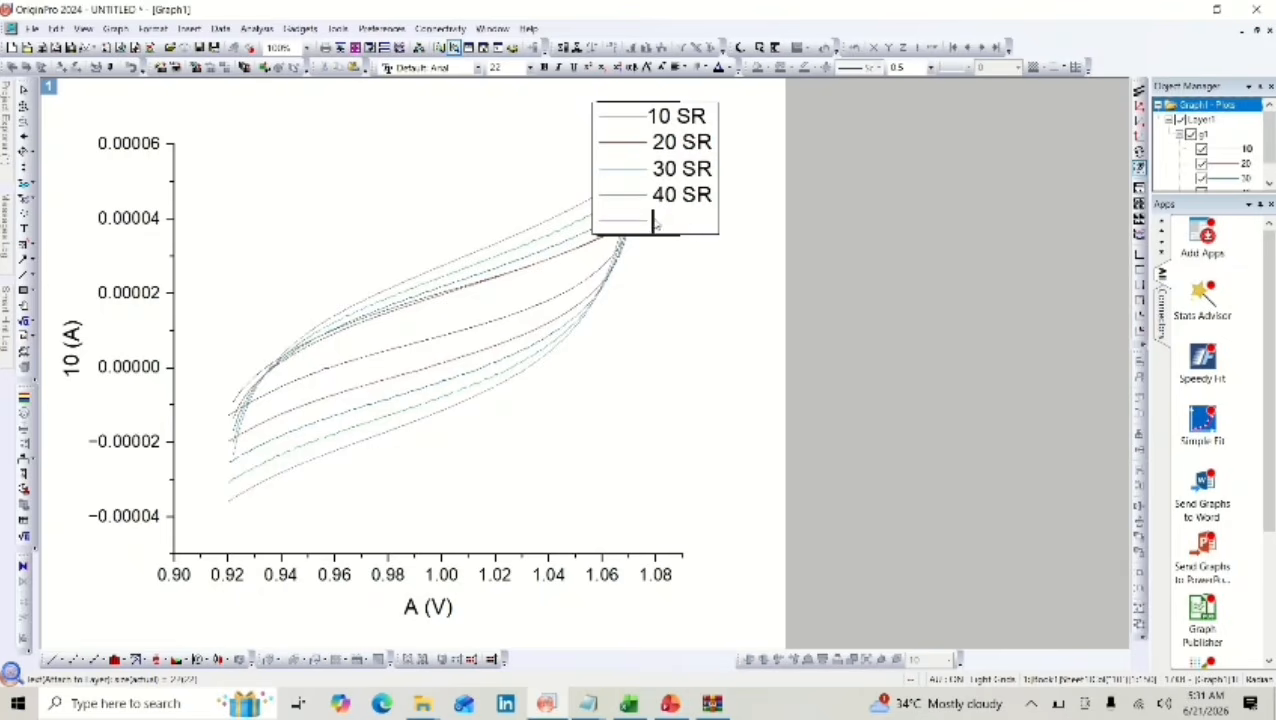
{"action": "type", "text": "50 SC"}
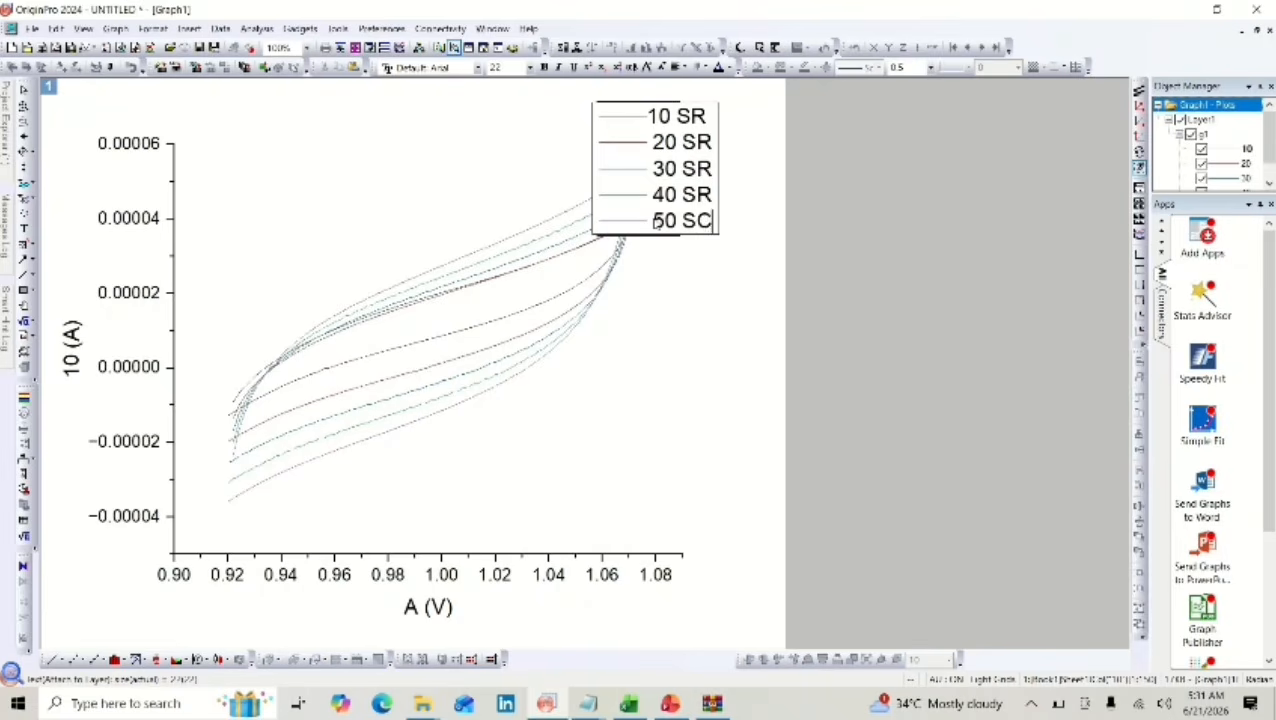
{"action": "key", "text": "BackSpace"}
{"action": "type", "text": "R"}
{"action": "left_click", "coordinate": [672, 256]}
Move the legend to the right of the curves so that it no longer overlaps them.
{"action": "left_click", "coordinate": [646, 157]}
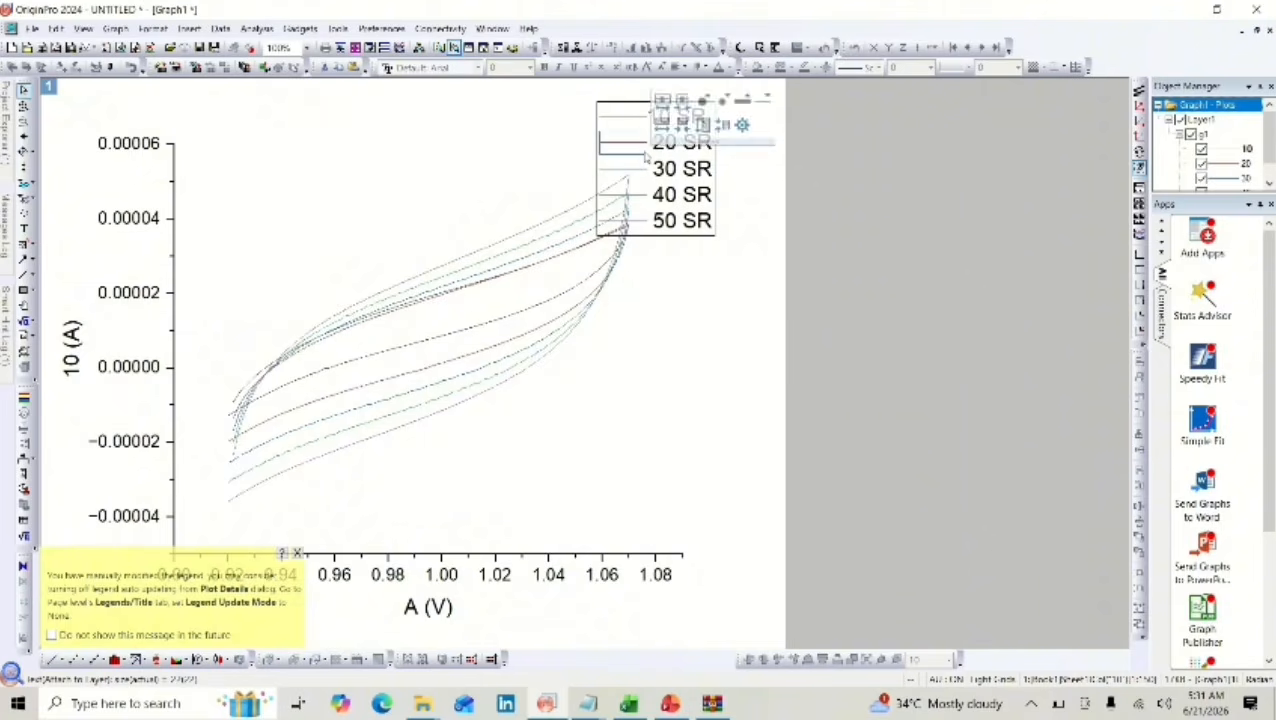
{"action": "left_click", "coordinate": [648, 211]}
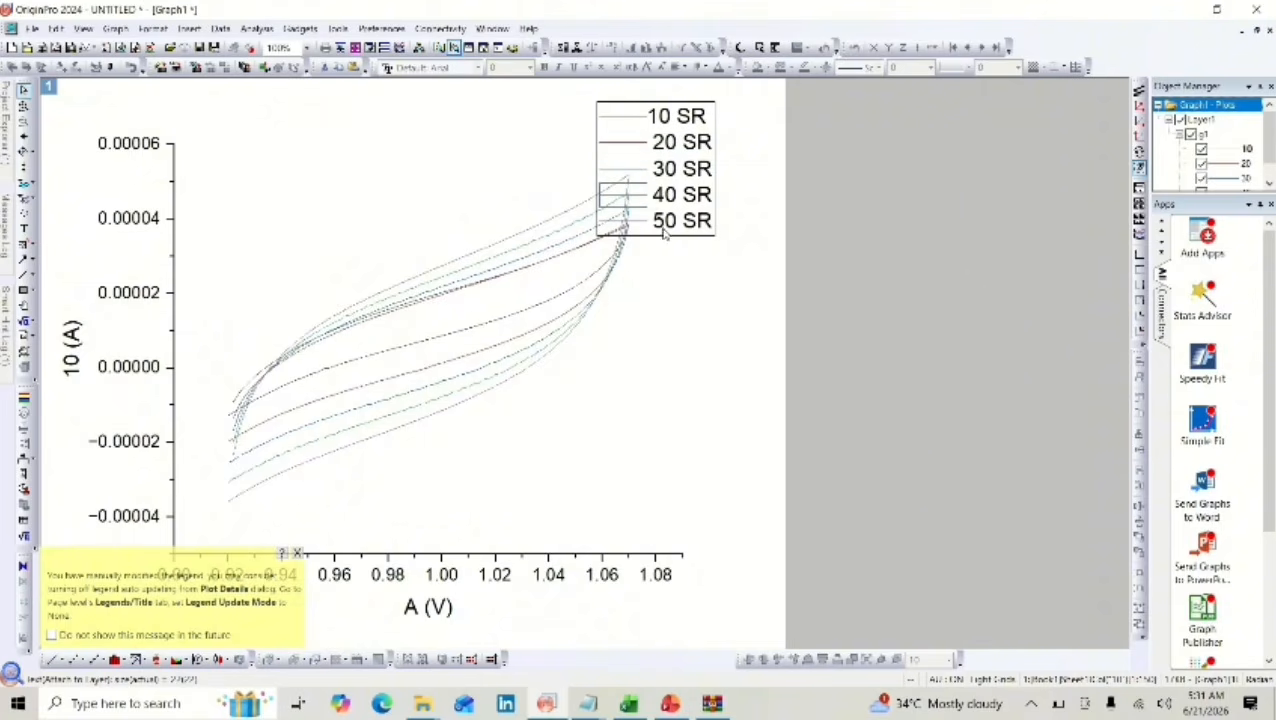
{"action": "left_click", "coordinate": [676, 230]}
{"action": "left_click_drag", "start_coordinate": [684, 233], "coordinate": [741, 264]}
{"action": "left_click", "coordinate": [660, 304]}
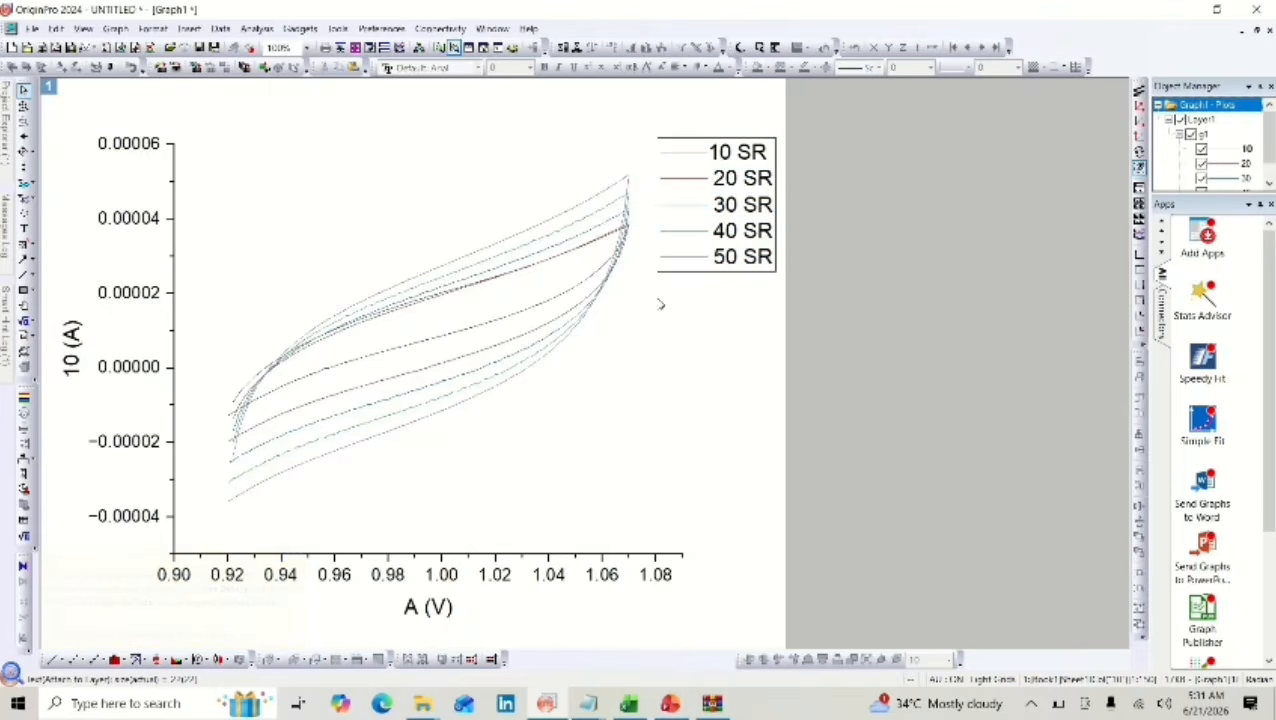
Set the line width of the whole group of CV curves to 2.
{"action": "left_click", "coordinate": [579, 289]}
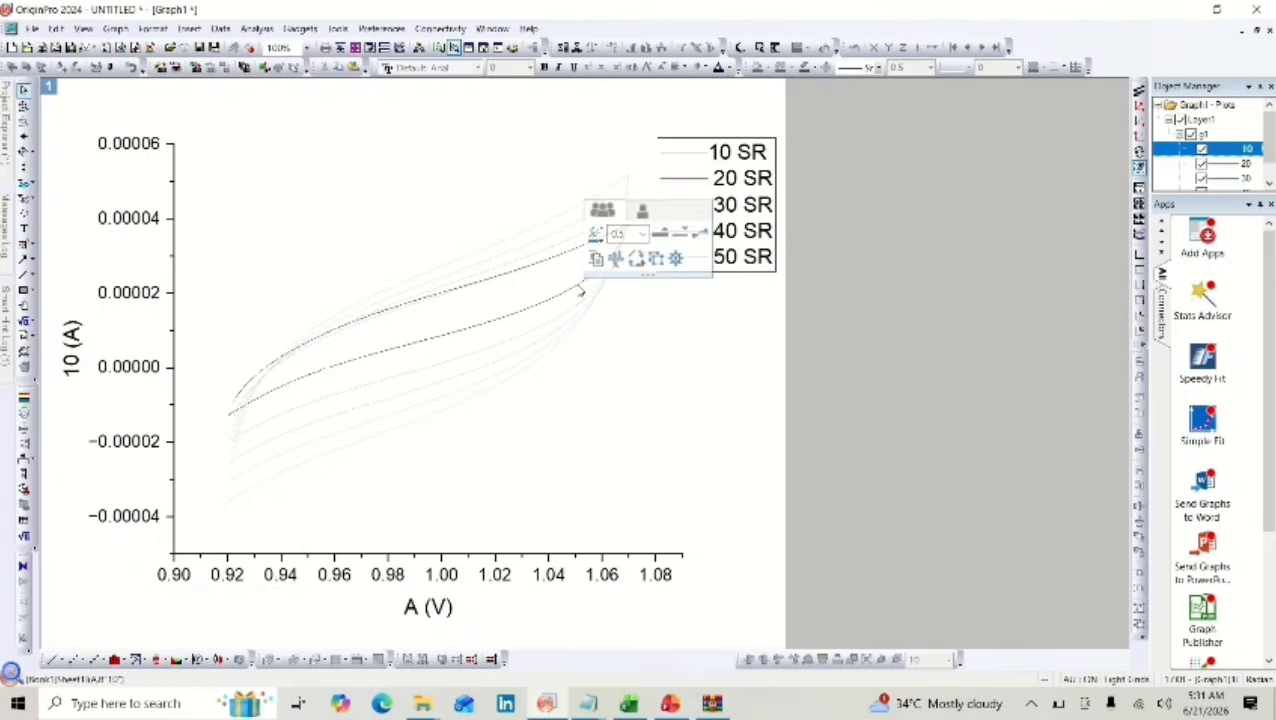
{"action": "left_click", "coordinate": [642, 233]}
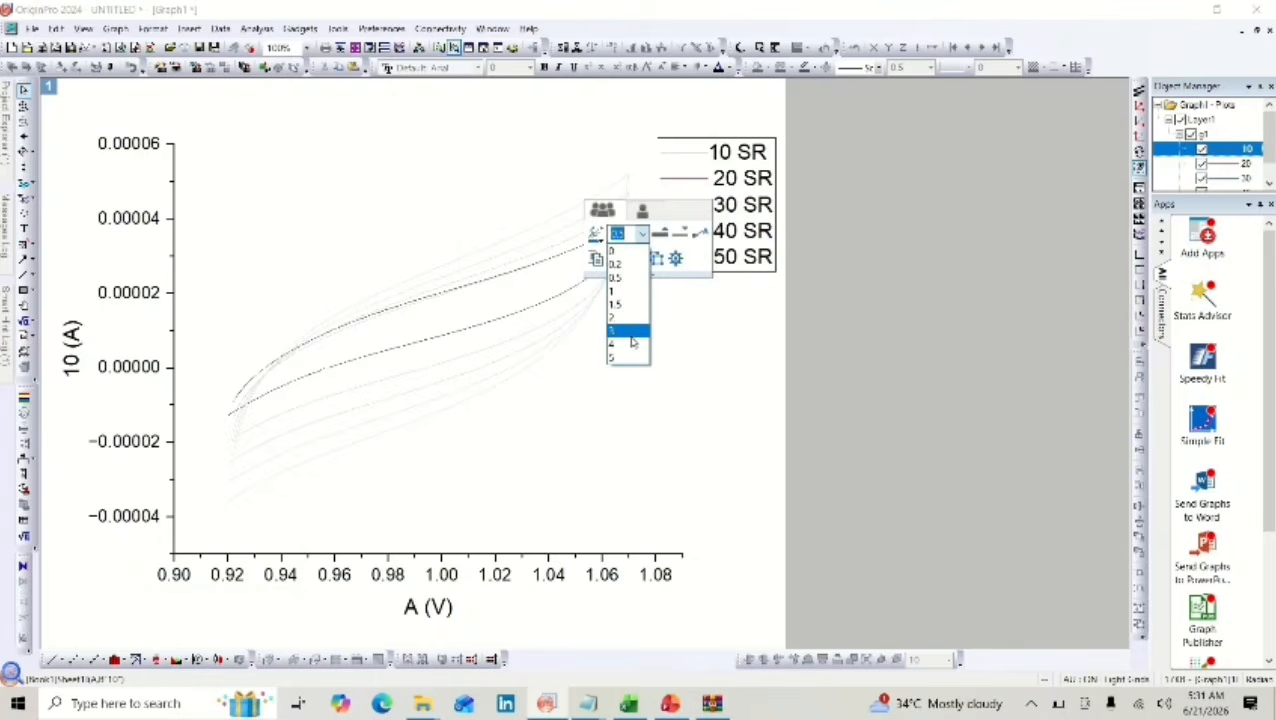
{"action": "left_click", "coordinate": [628, 318]}
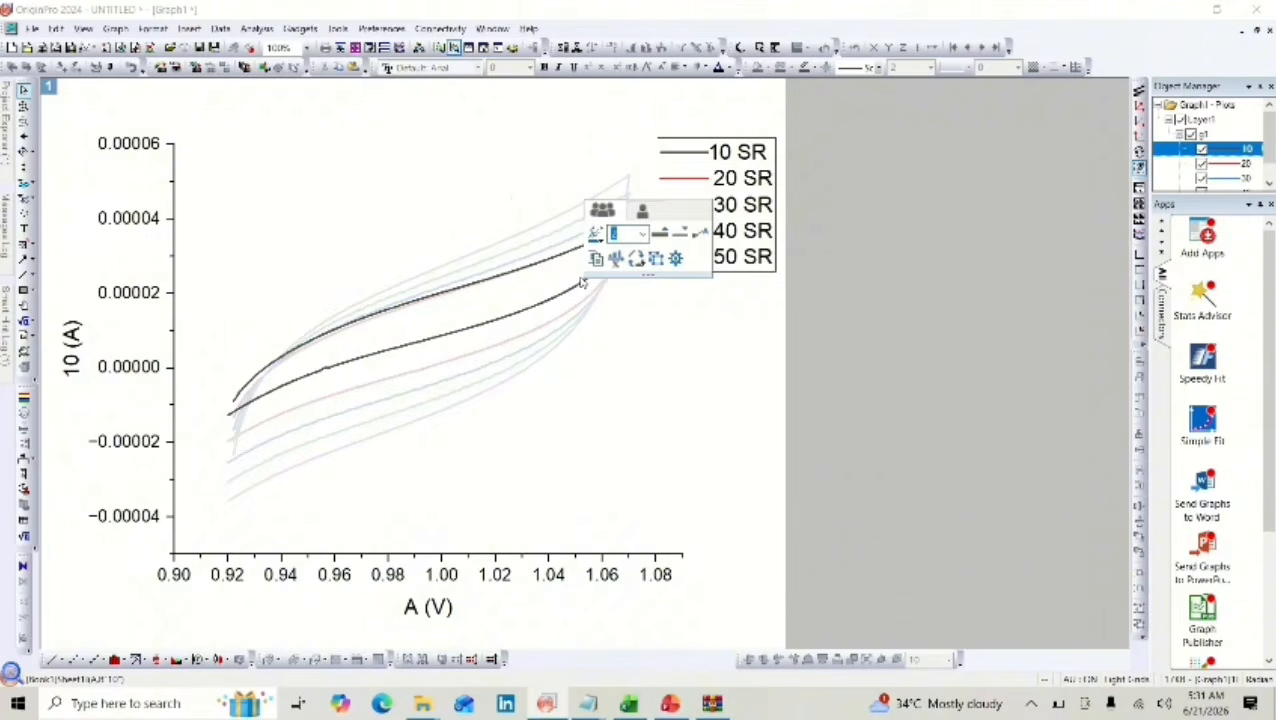
{"action": "left_click", "coordinate": [510, 195]}
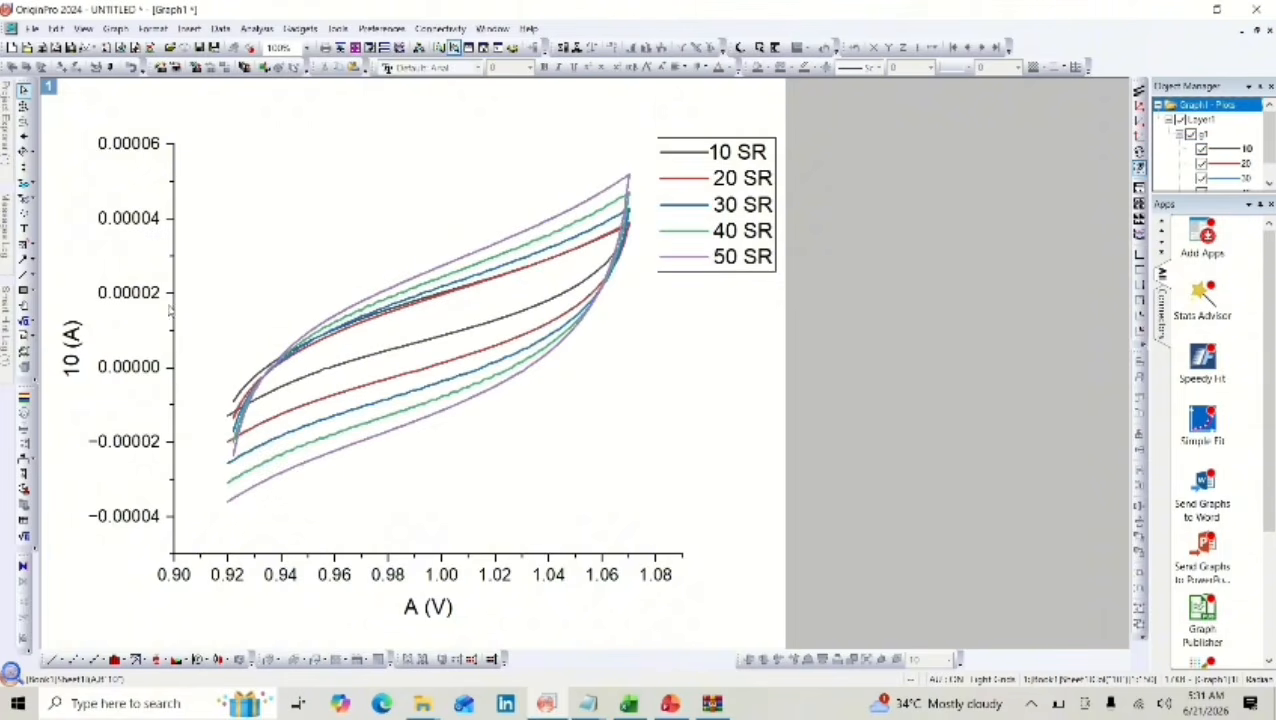
Replace the X-axis title of the CV graph with "Voltage vs RHE (V)".
{"action": "double_click", "coordinate": [446, 614]}
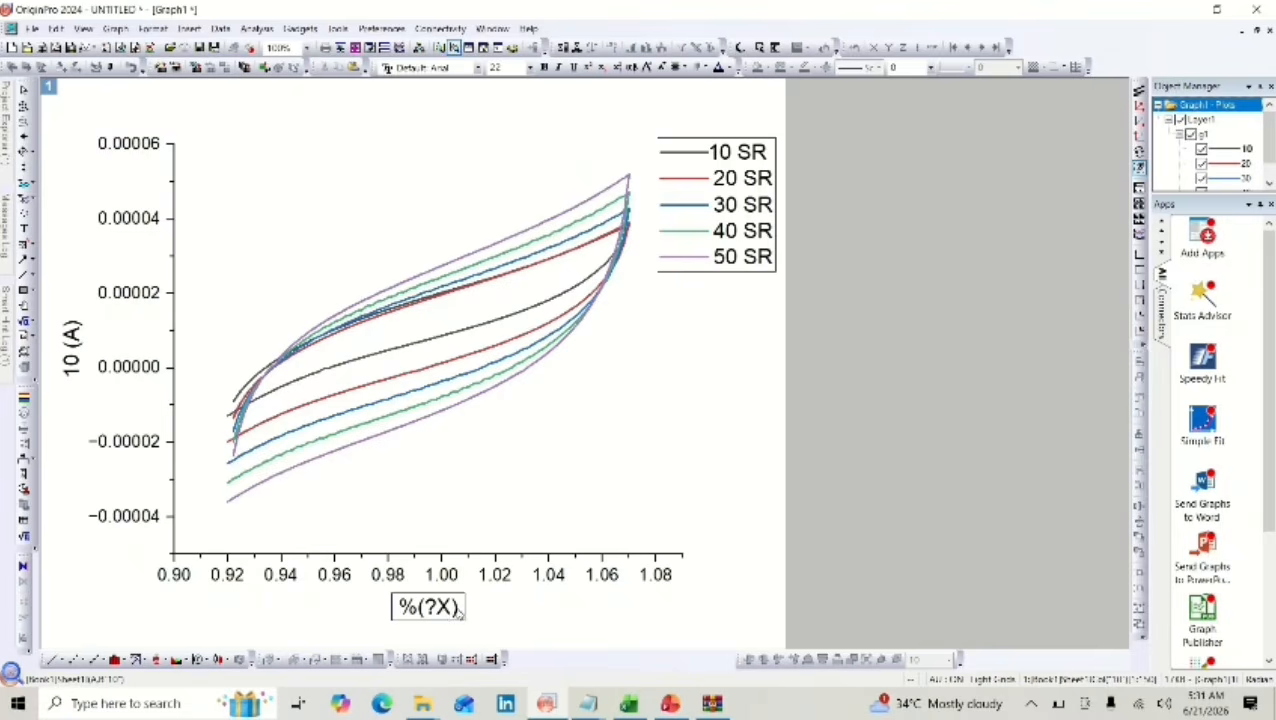
{"action": "left_click_drag", "start_coordinate": [460, 610], "coordinate": [398, 608]}
{"action": "key", "text": "Delete"}
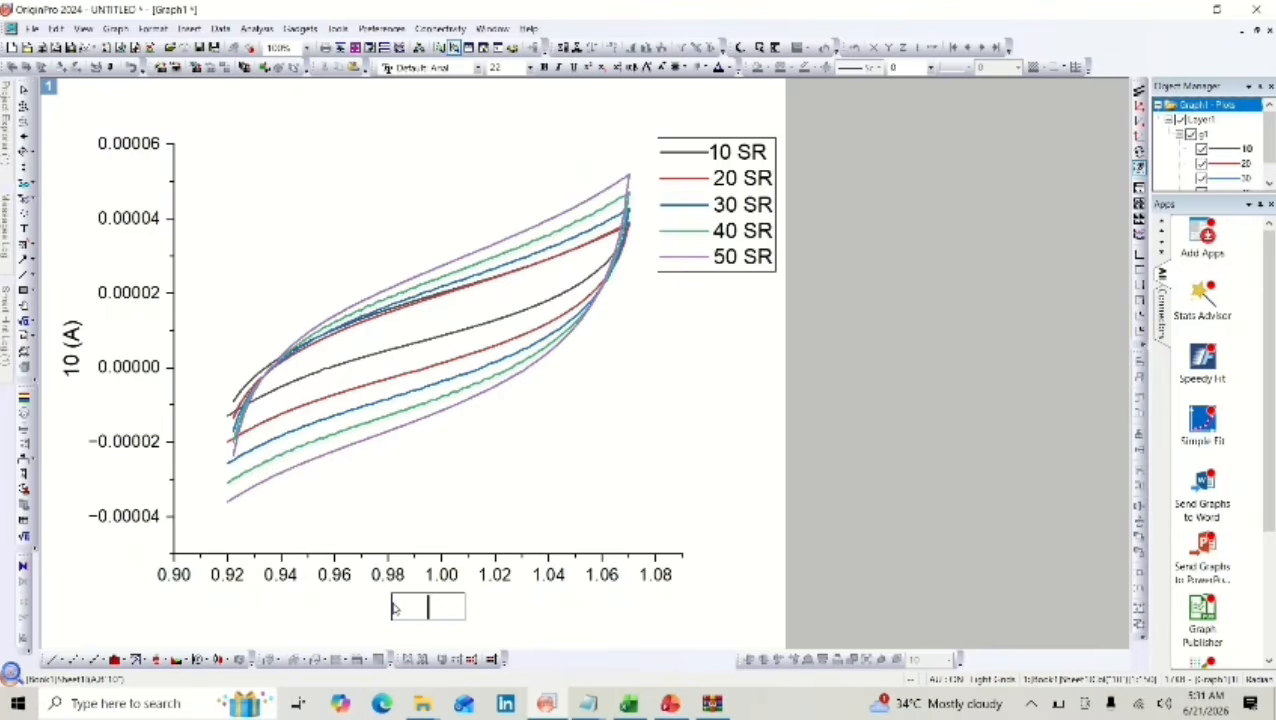
{"action": "type", "text": "Voltage"}
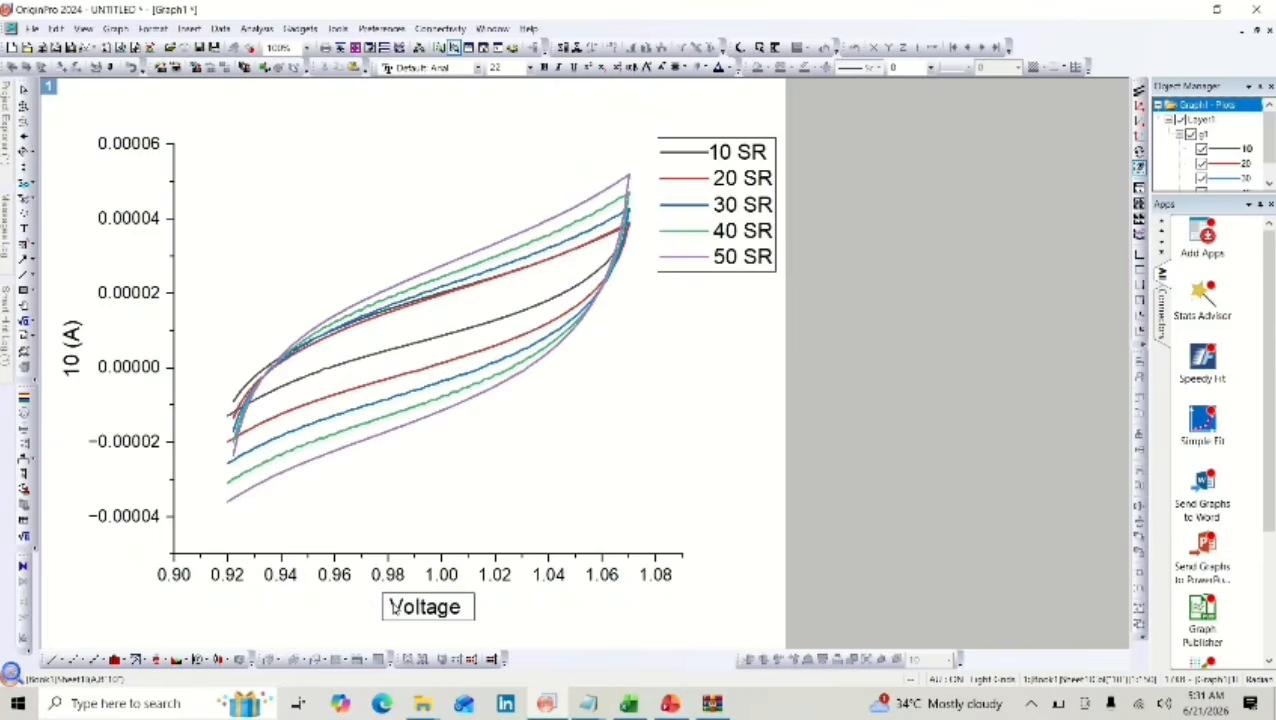
{"action": "type", "text": " vs RHE"}
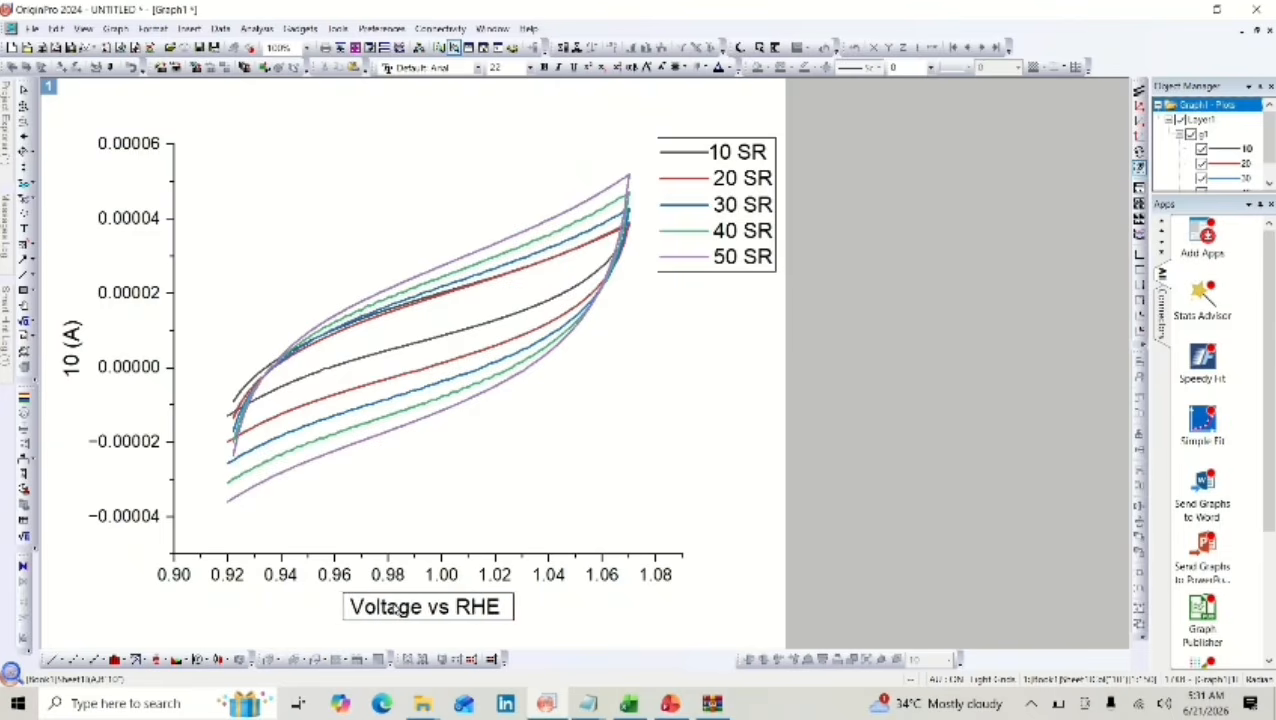
{"action": "type", "text": " ("}
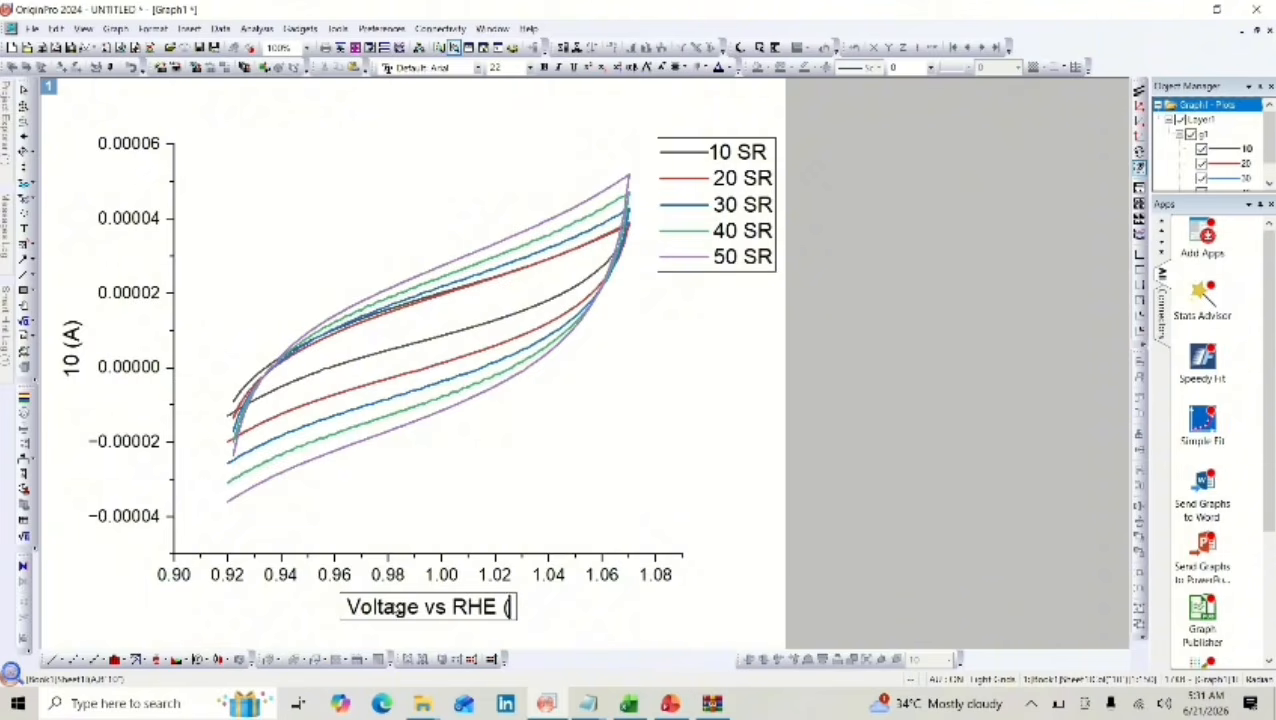
{"action": "type", "text": "V)"}
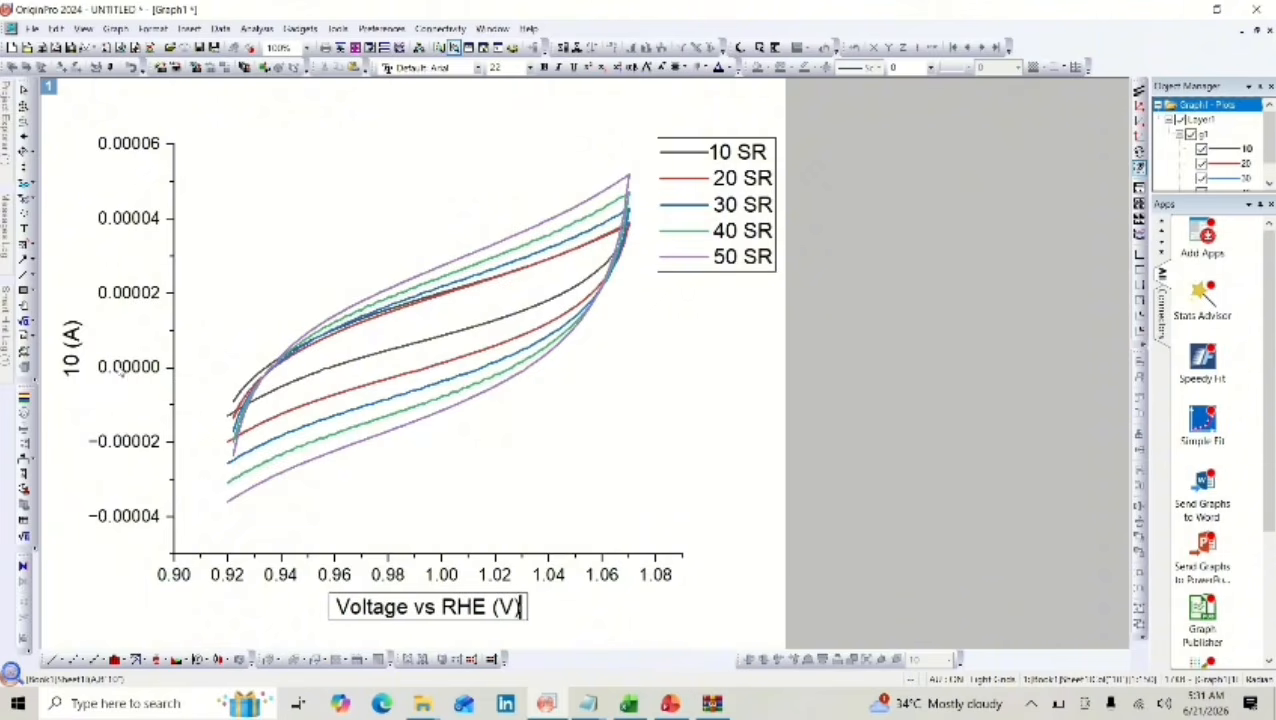
Replace the Y-axis title of the CV graph with "Current (A)" and finish editing it.
{"action": "left_click", "coordinate": [73, 338]}
{"action": "left_click", "coordinate": [73, 338]}
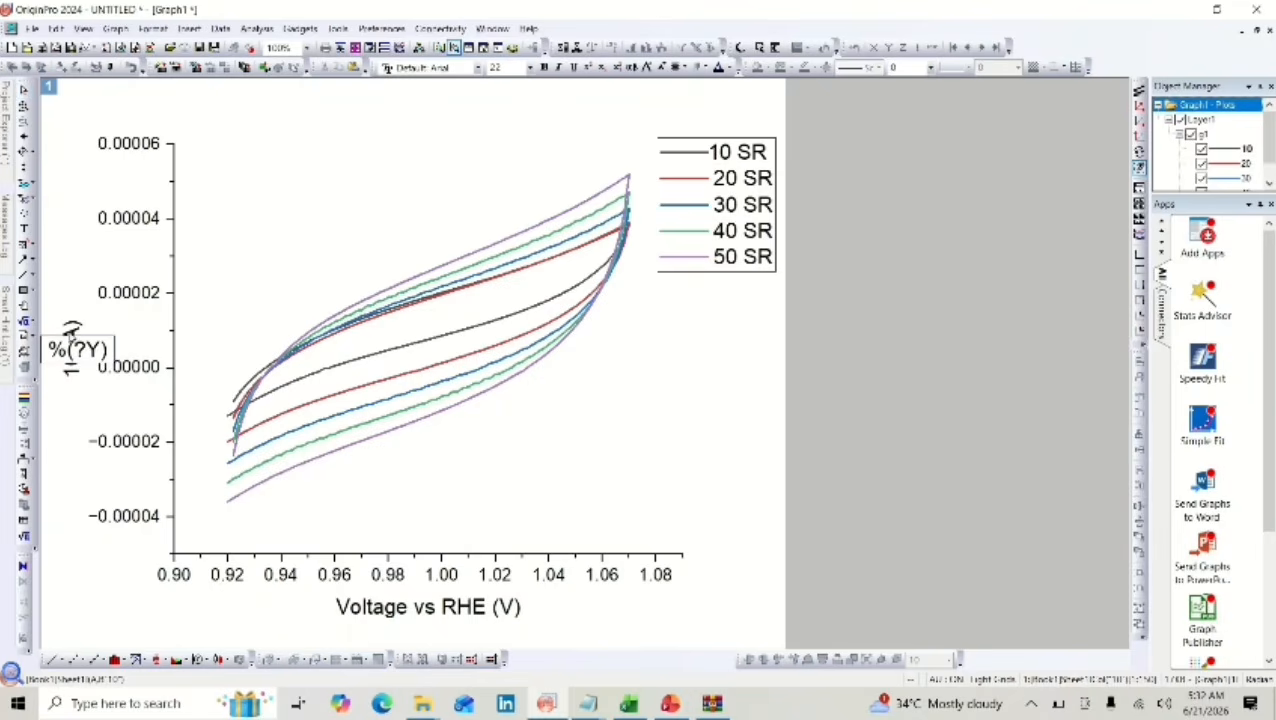
{"action": "left_click_drag", "start_coordinate": [108, 349], "coordinate": [41, 348]}
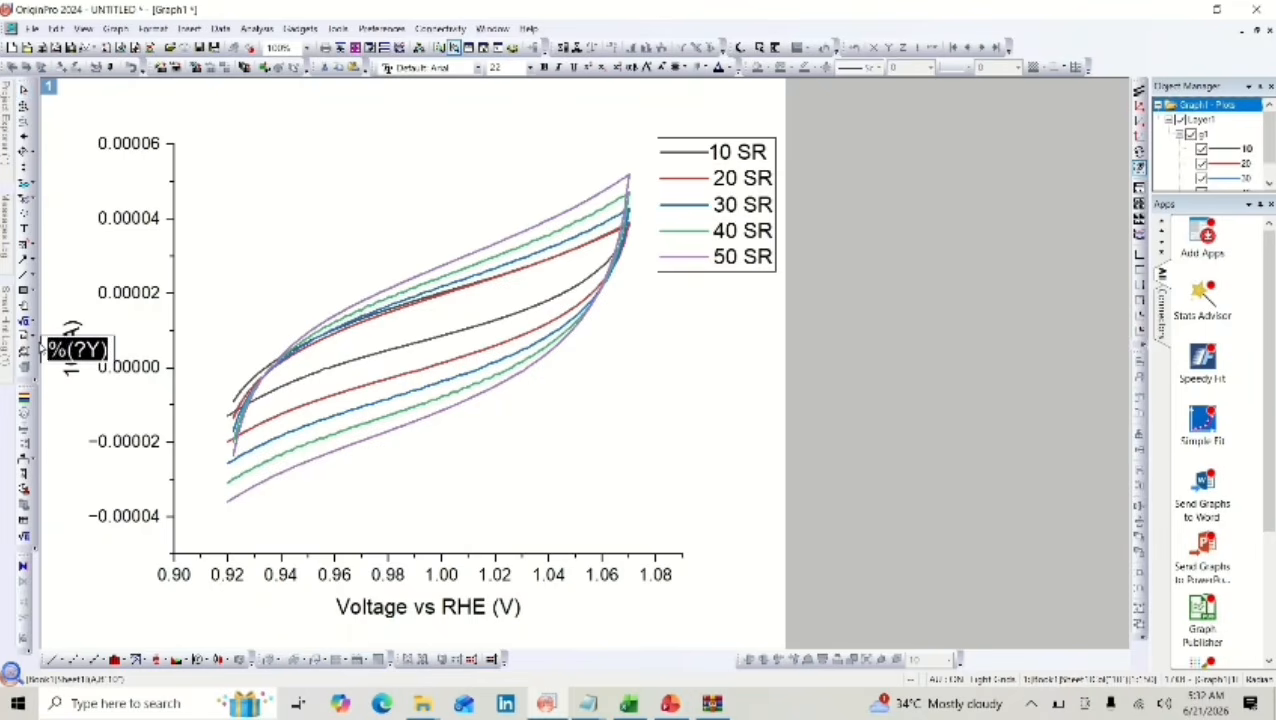
{"action": "key", "text": "BackSpace"}
{"action": "type", "text": "Curr"}
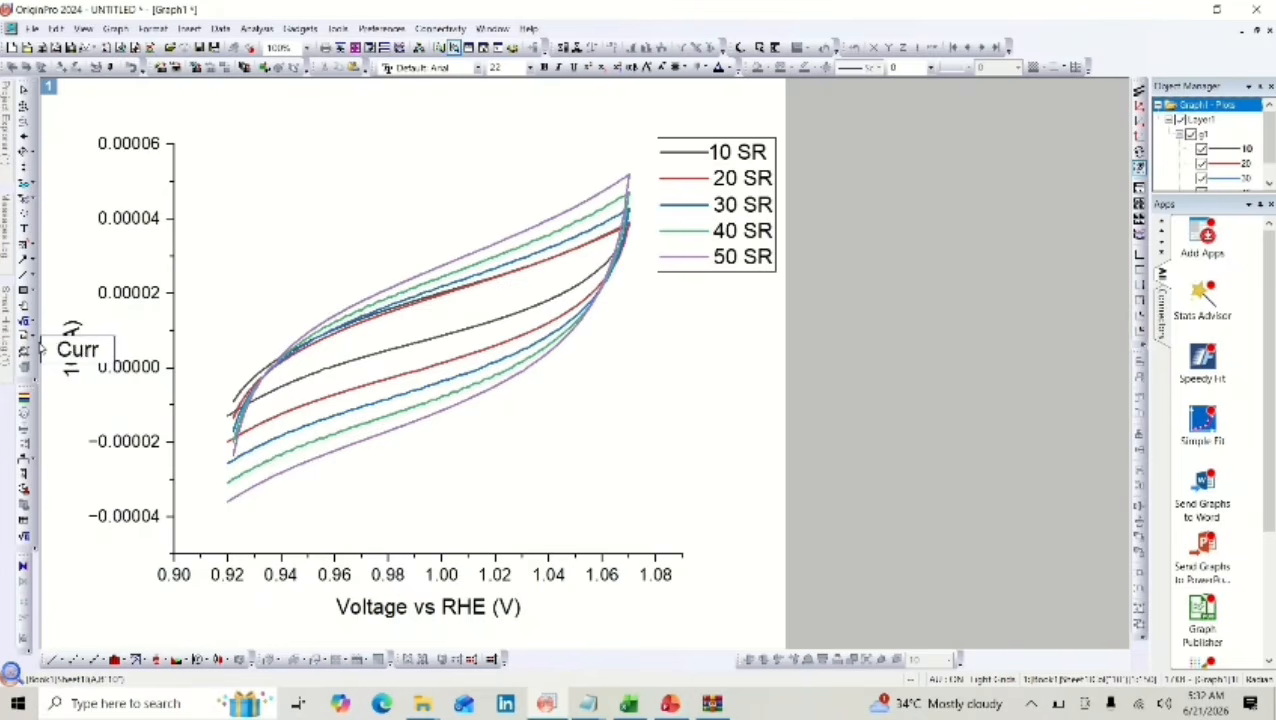
{"action": "type", "text": "ent (A)"}
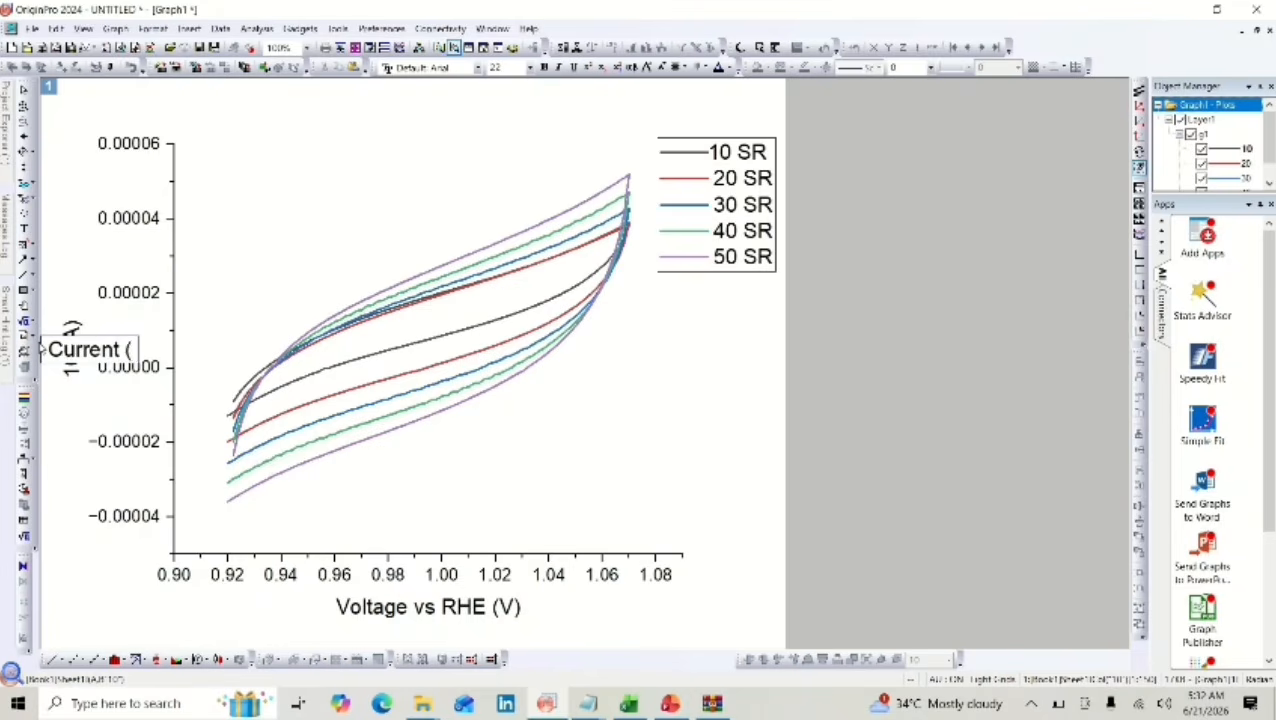
{"action": "left_click", "coordinate": [122, 320]}
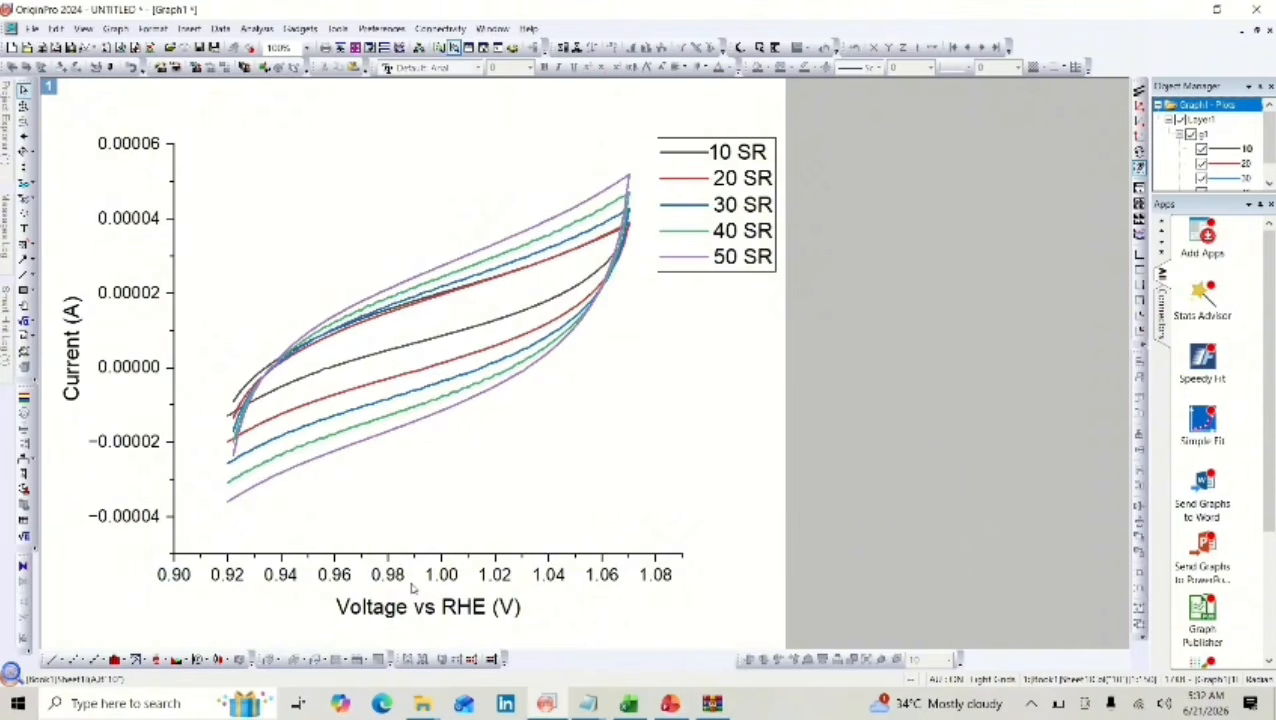